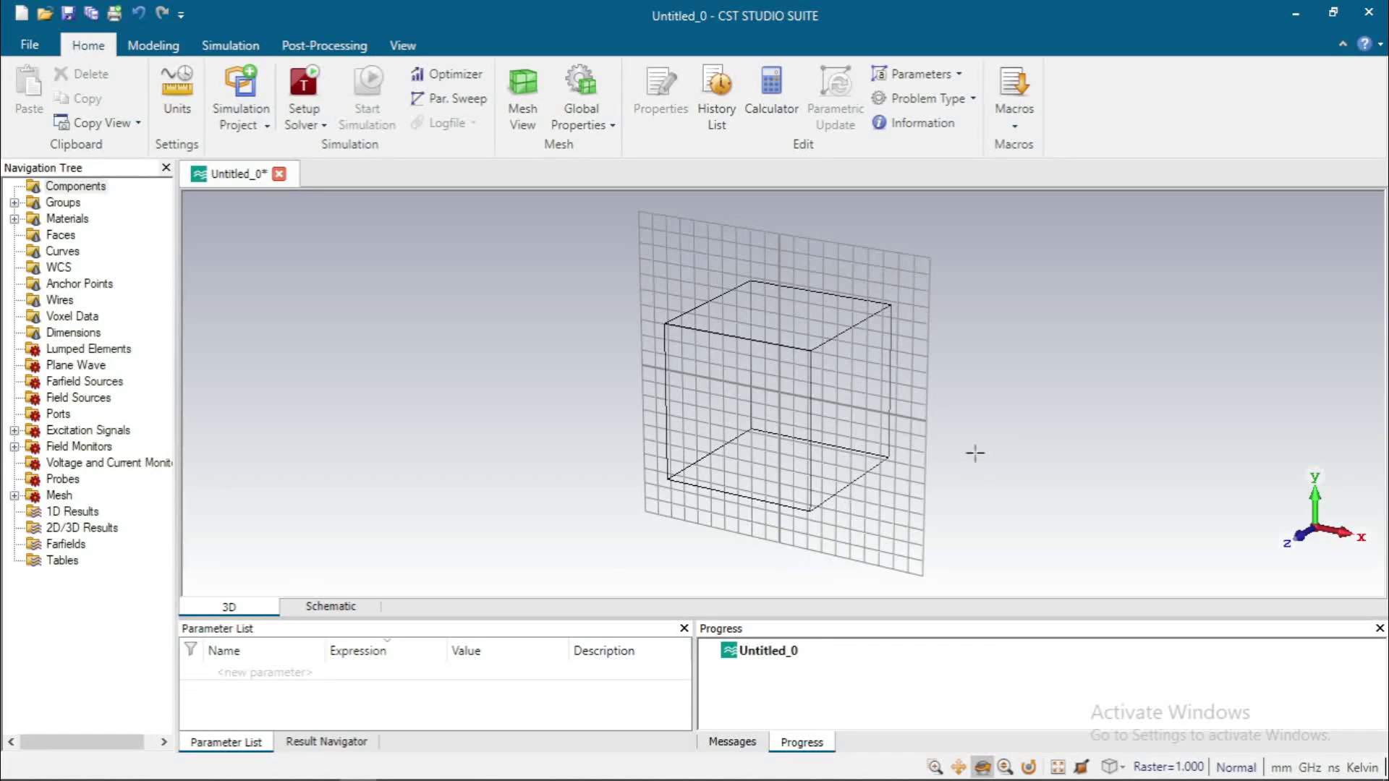
Switch to the antenna paper PDF and examine the single patch antenna geometry in Figure 1 and its design parameters.
{"action": "key", "text": "alt+Tab"}
{"action": "scroll", "coordinate": [976, 454], "scroll_direction": "up", "scroll_amount": 10}
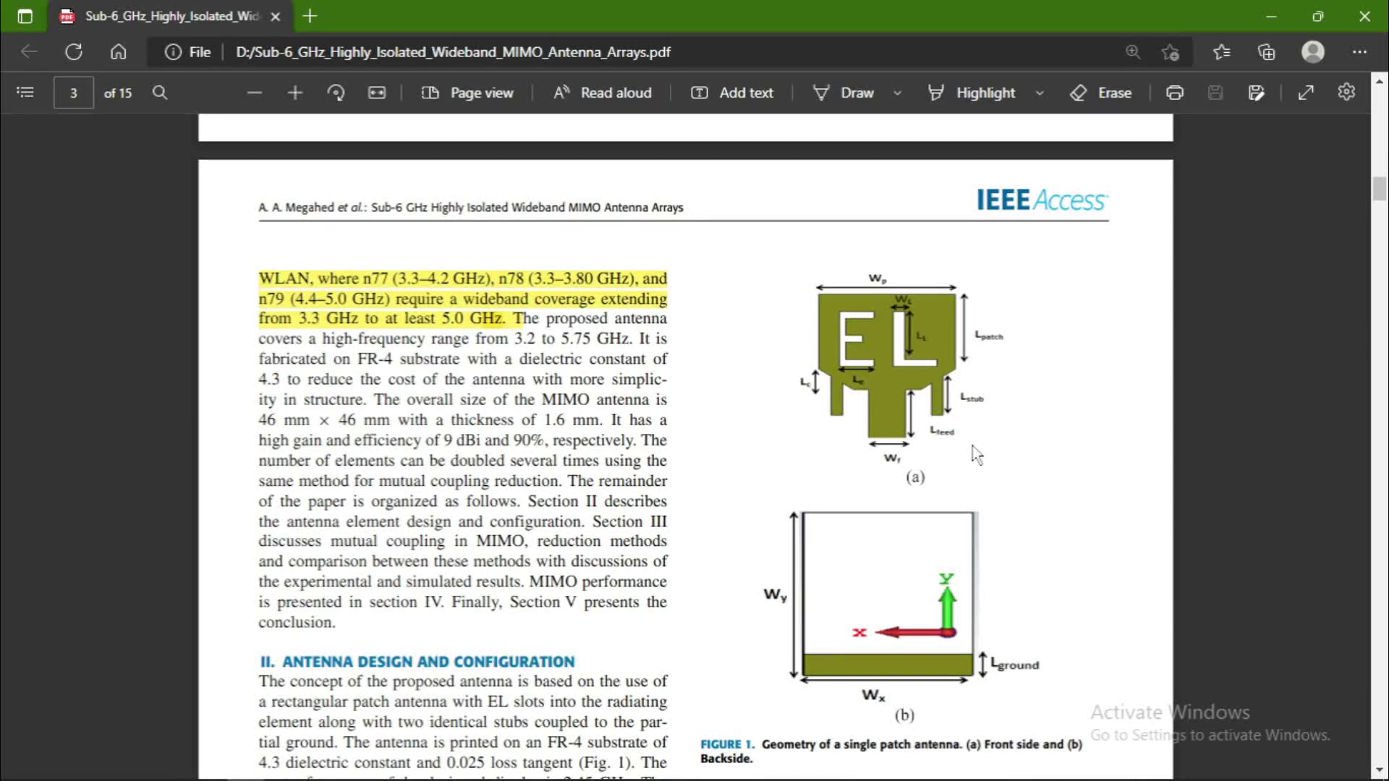
{"action": "scroll", "coordinate": [866, 372], "scroll_direction": "down", "scroll_amount": 3}
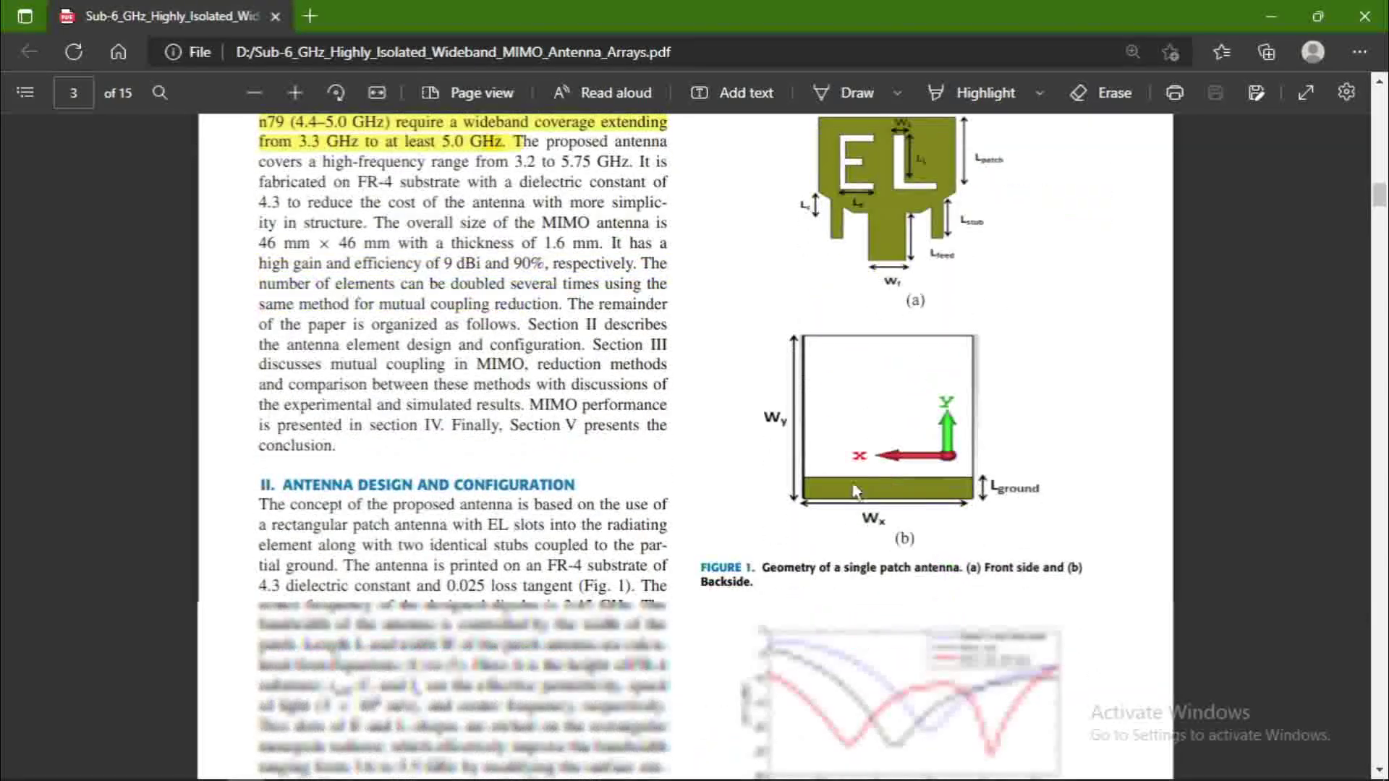
{"action": "scroll", "coordinate": [899, 453], "scroll_direction": "down", "scroll_amount": 4}
{"action": "scroll", "coordinate": [900, 454], "scroll_direction": "down", "scroll_amount": 2}
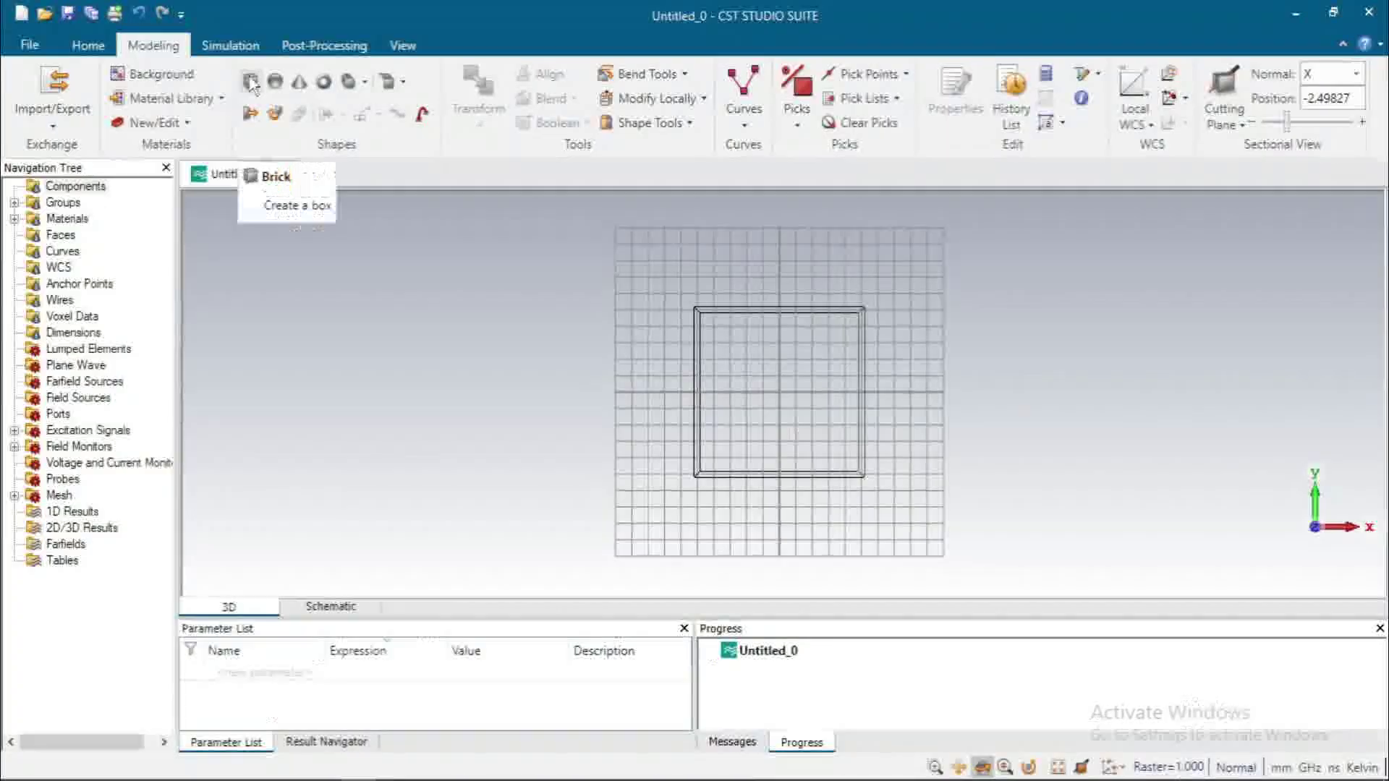
Start a brick named Substrate in CST Studio Suite with its X range from -WS/2 to WS/2.
{"action": "left_click", "coordinate": [250, 81]}
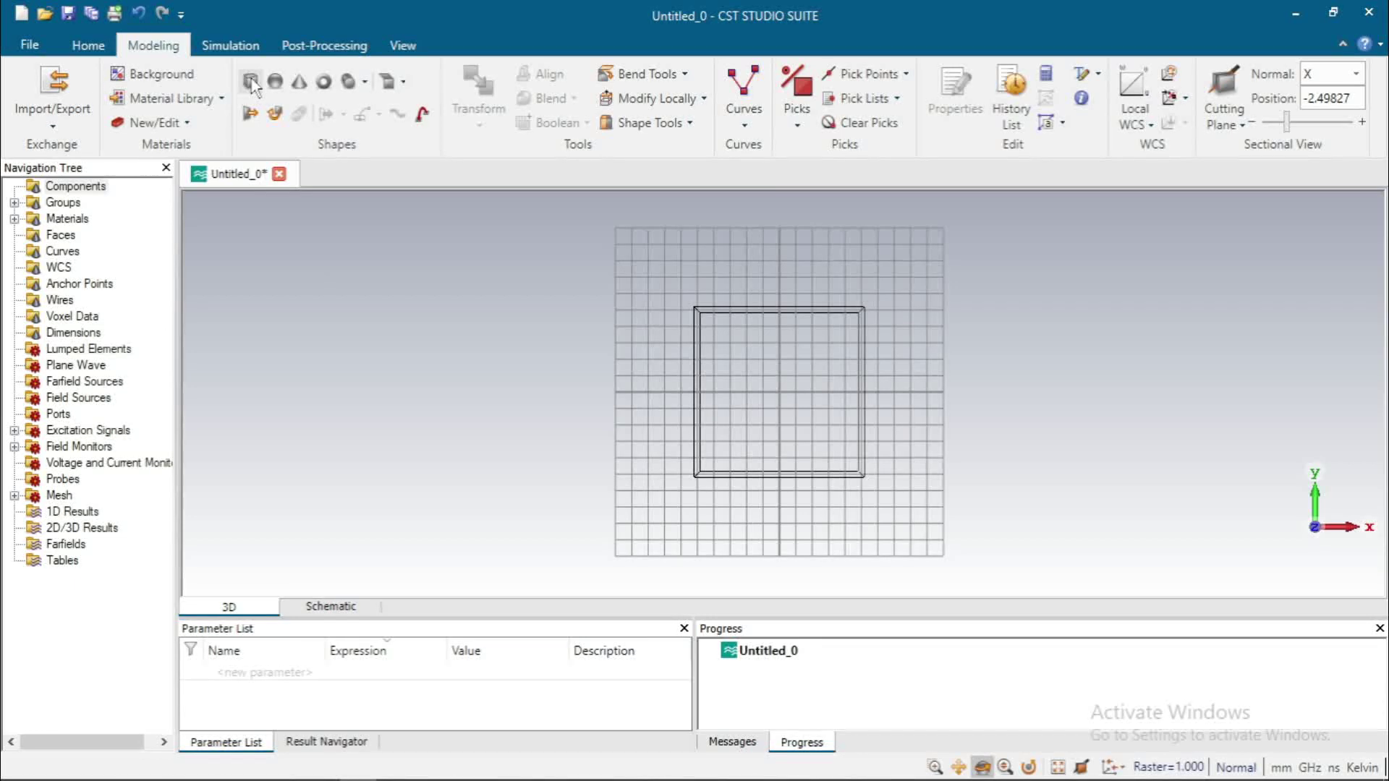
{"action": "left_click", "coordinate": [252, 83]}
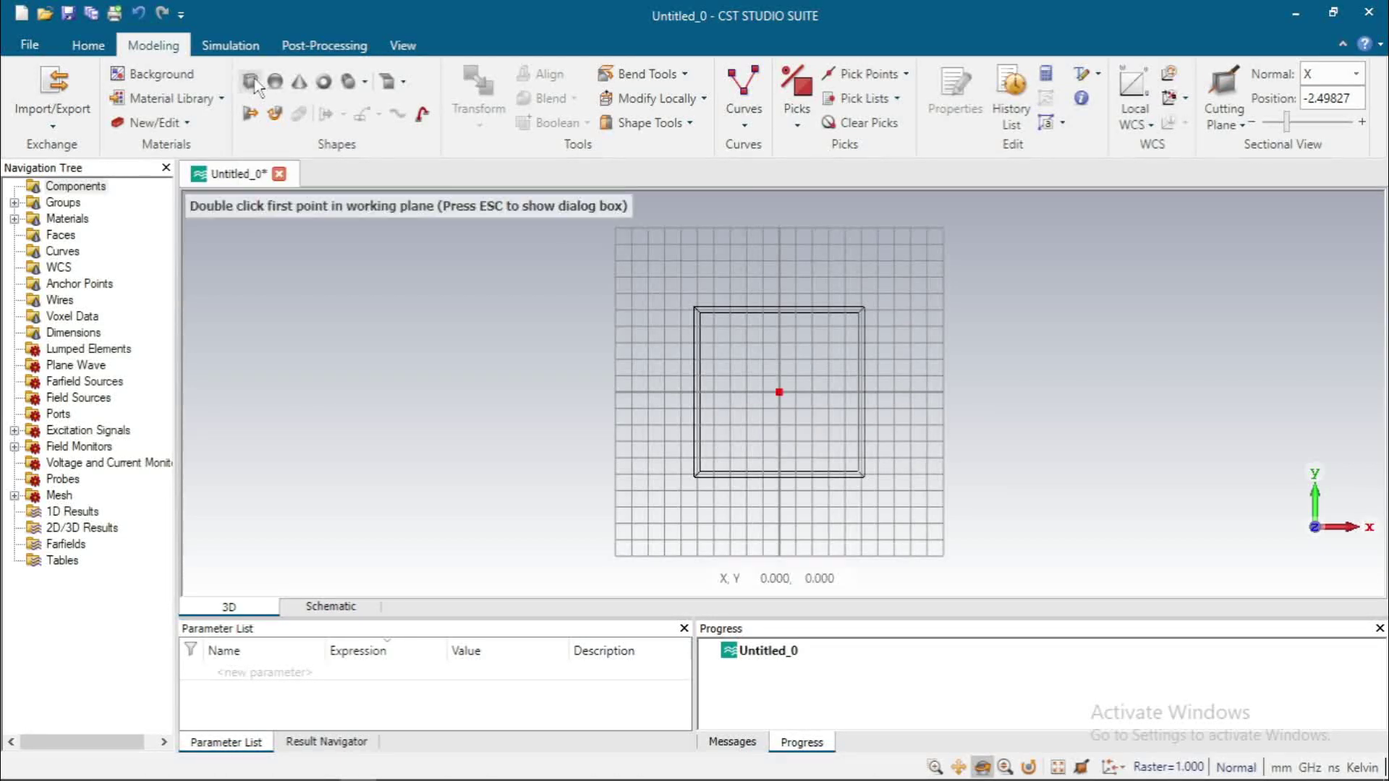
{"action": "key", "text": "Escape"}
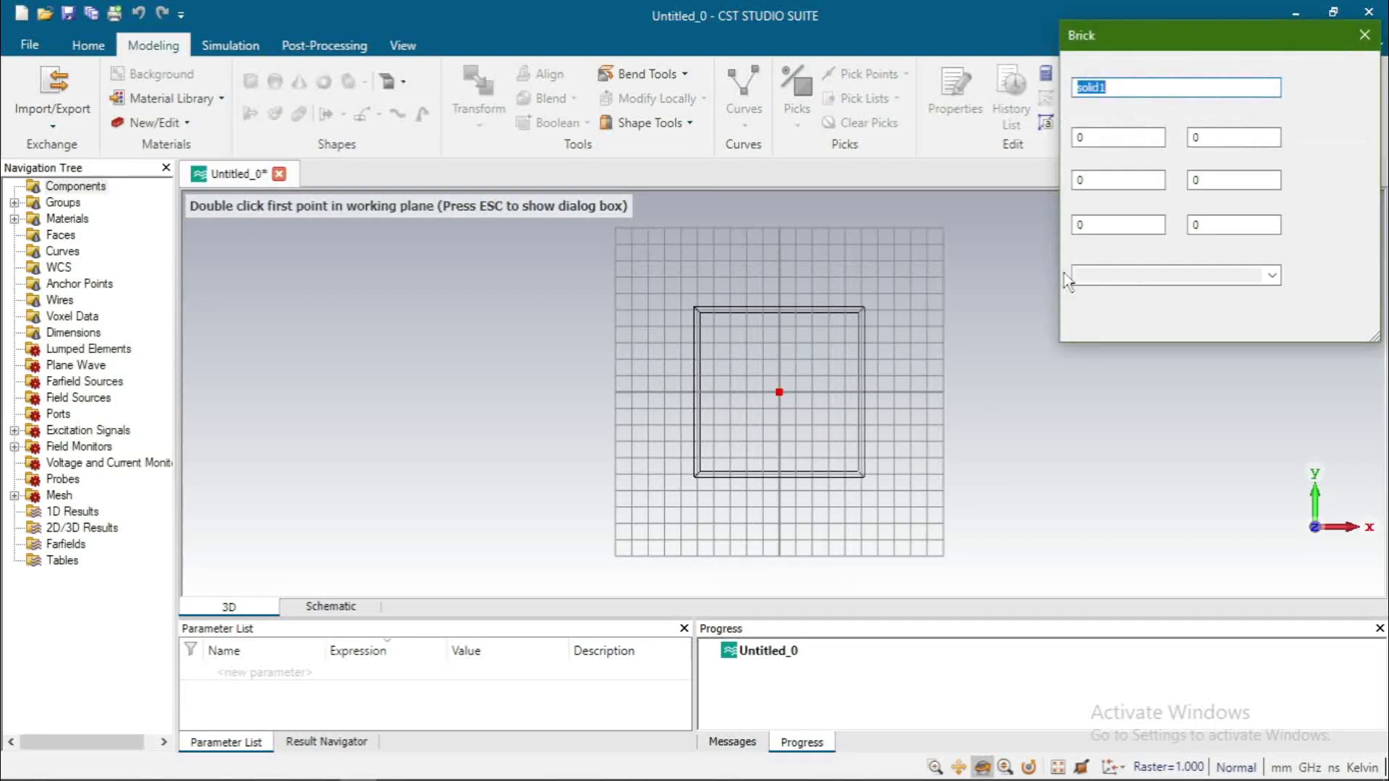
{"action": "type", "text": "Substrate"}
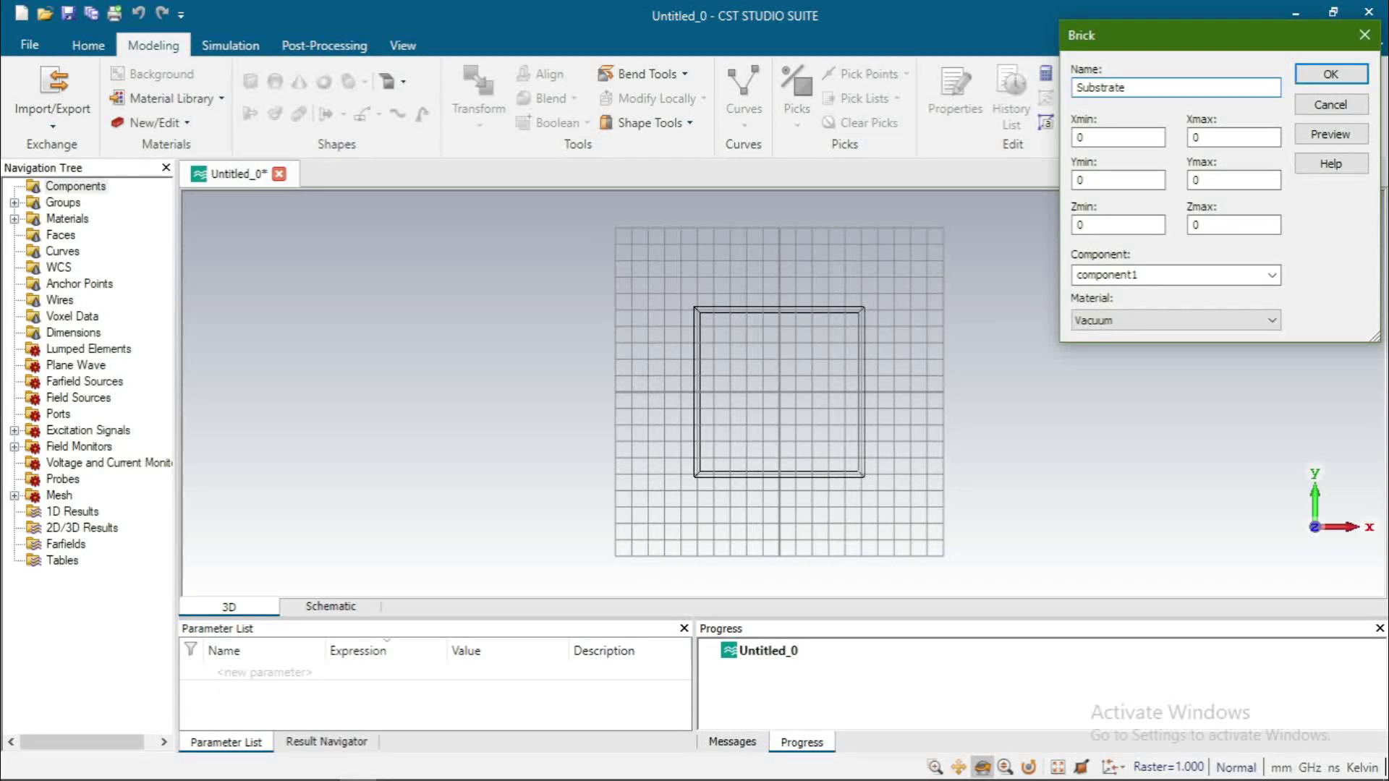
{"action": "right_click", "coordinate": [1136, 137]}
{"action": "left_click", "coordinate": [1095, 163]}
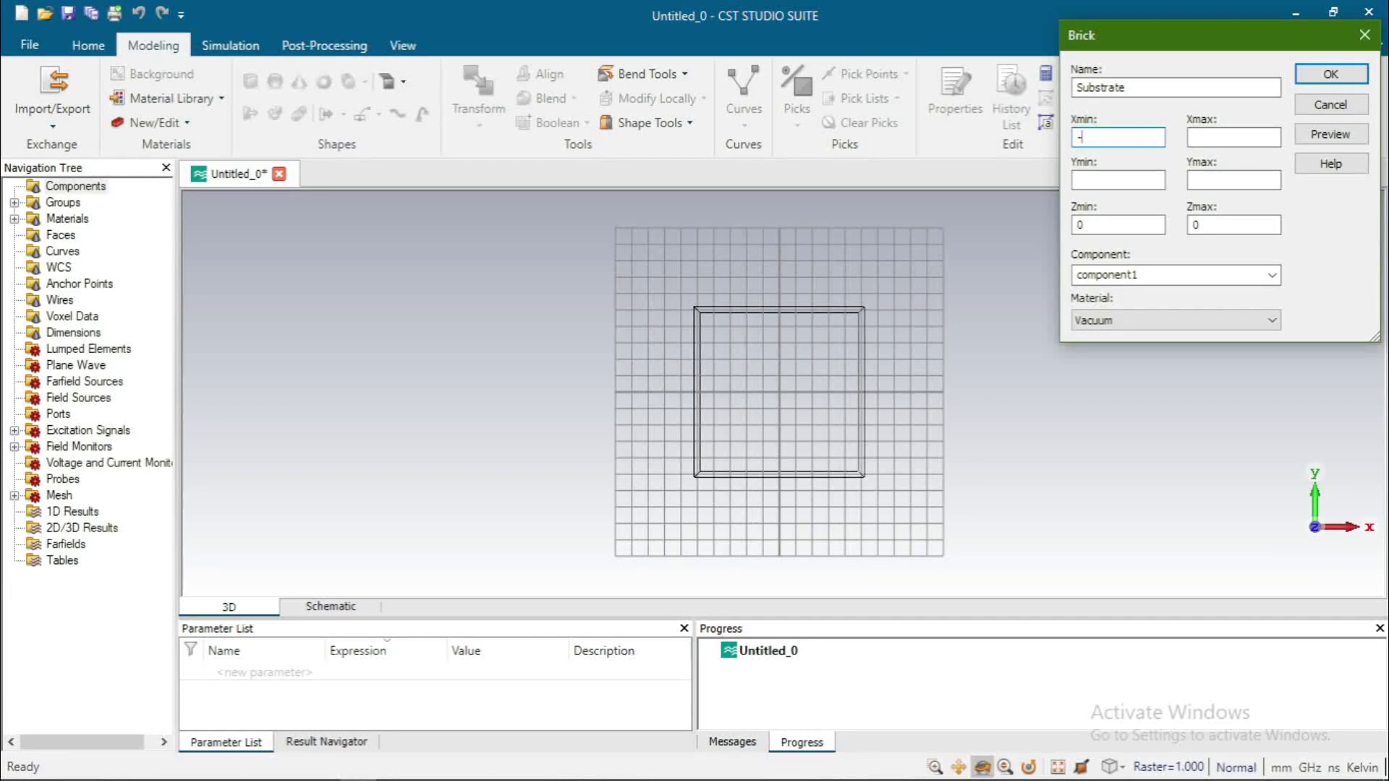
{"action": "key", "text": "Tab"}
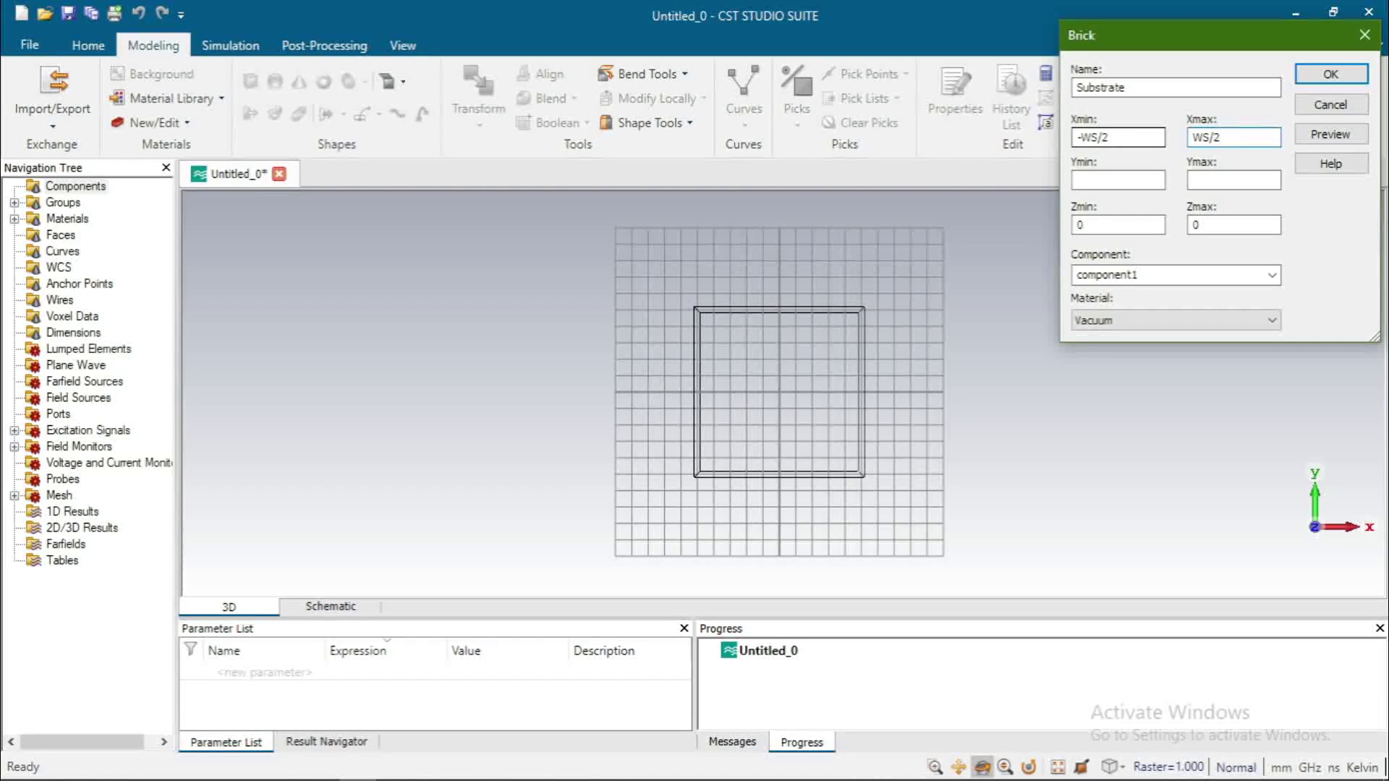
Set the substrate's Y range from -LS/2 to LS/2 and its Zmax to hs.
{"action": "left_click", "coordinate": [1094, 177]}
{"action": "type", "text": "LS"}
{"action": "type", "text": "-"}
{"action": "type", "text": "/"}
{"action": "type", "text": "LS"}
{"action": "type", "text": "/2"}
{"action": "left_click", "coordinate": [1208, 226]}
{"action": "key", "text": "BackSpace"}
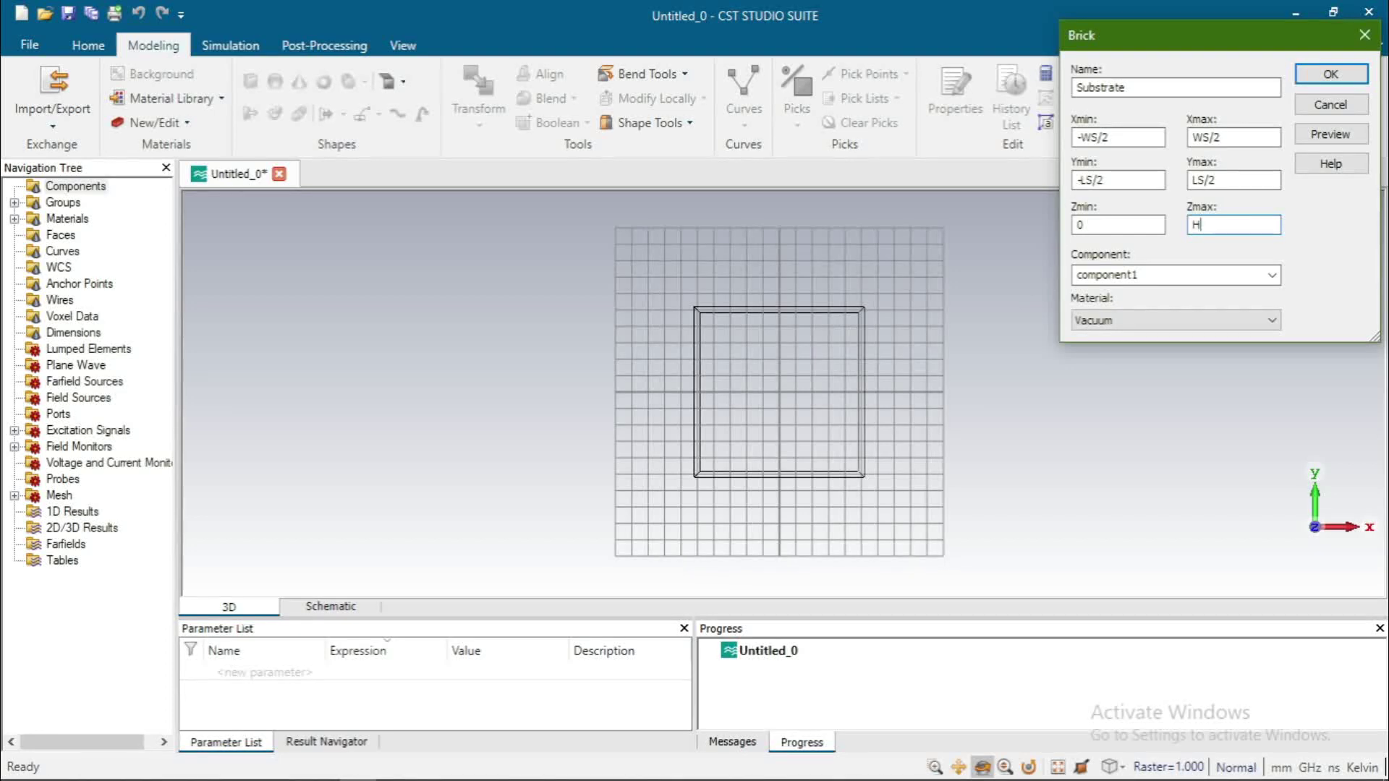
{"action": "key", "text": "BackSpace"}
{"action": "type", "text": "hs"}
Load FR-4 (lossy) from the material library as the substrate's material.
{"action": "left_click", "coordinate": [1126, 321]}
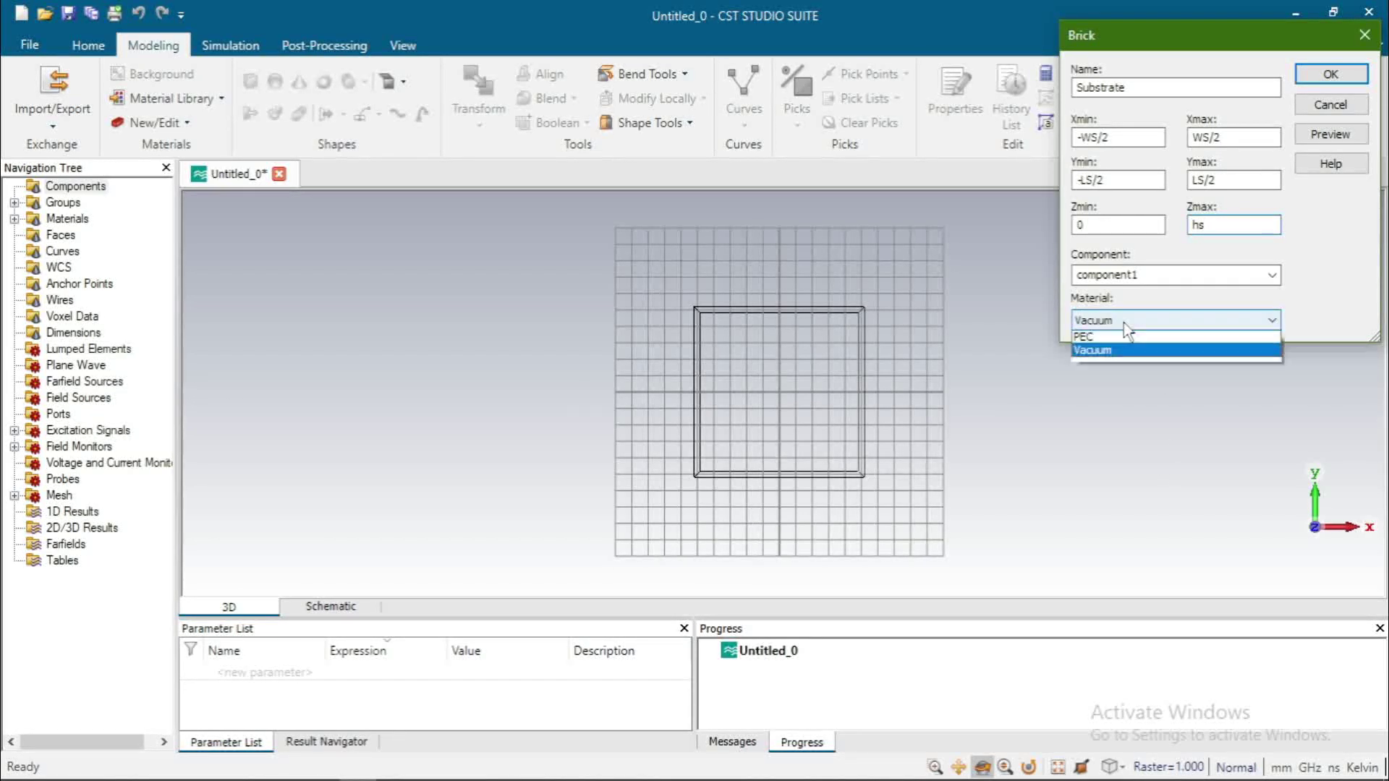
{"action": "left_click", "coordinate": [1112, 354]}
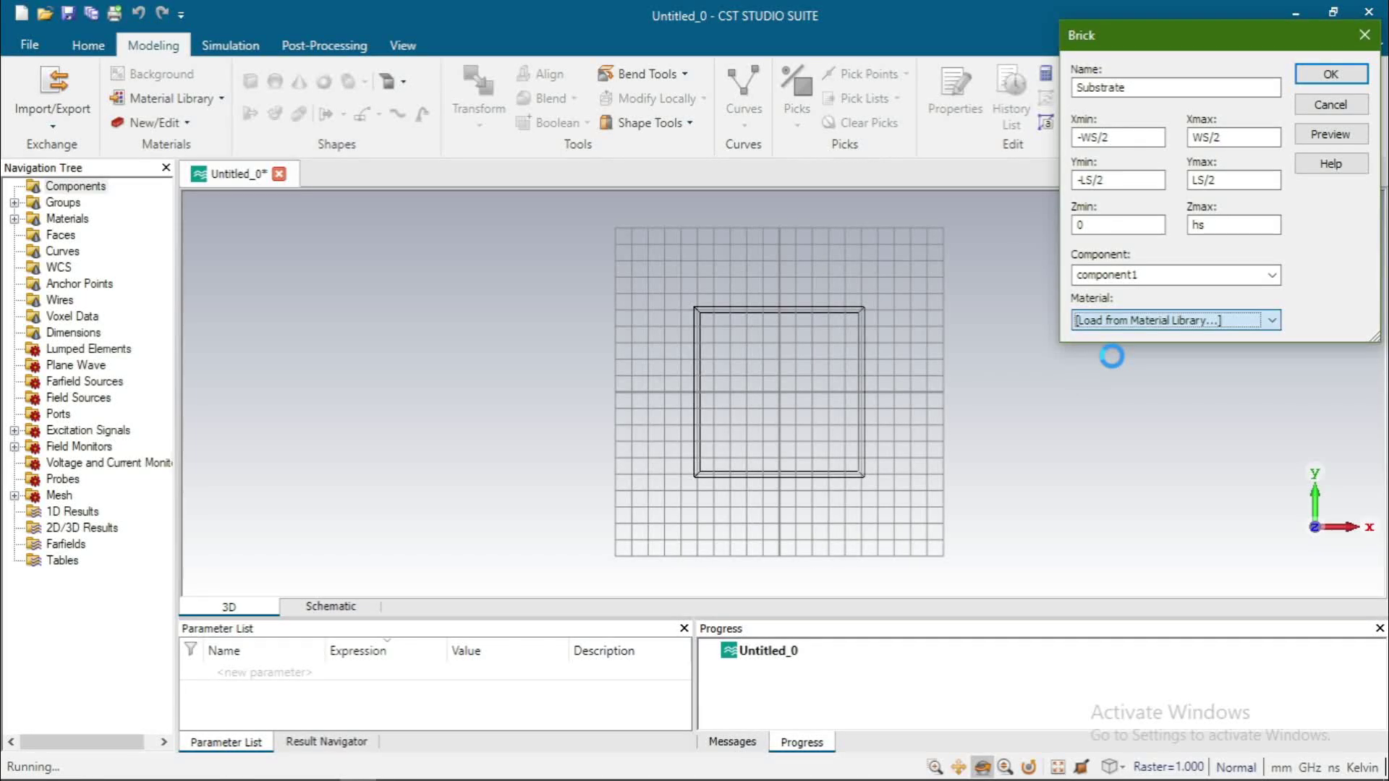
{"action": "left_click", "coordinate": [975, 73]}
{"action": "type", "text": "fr-4"}
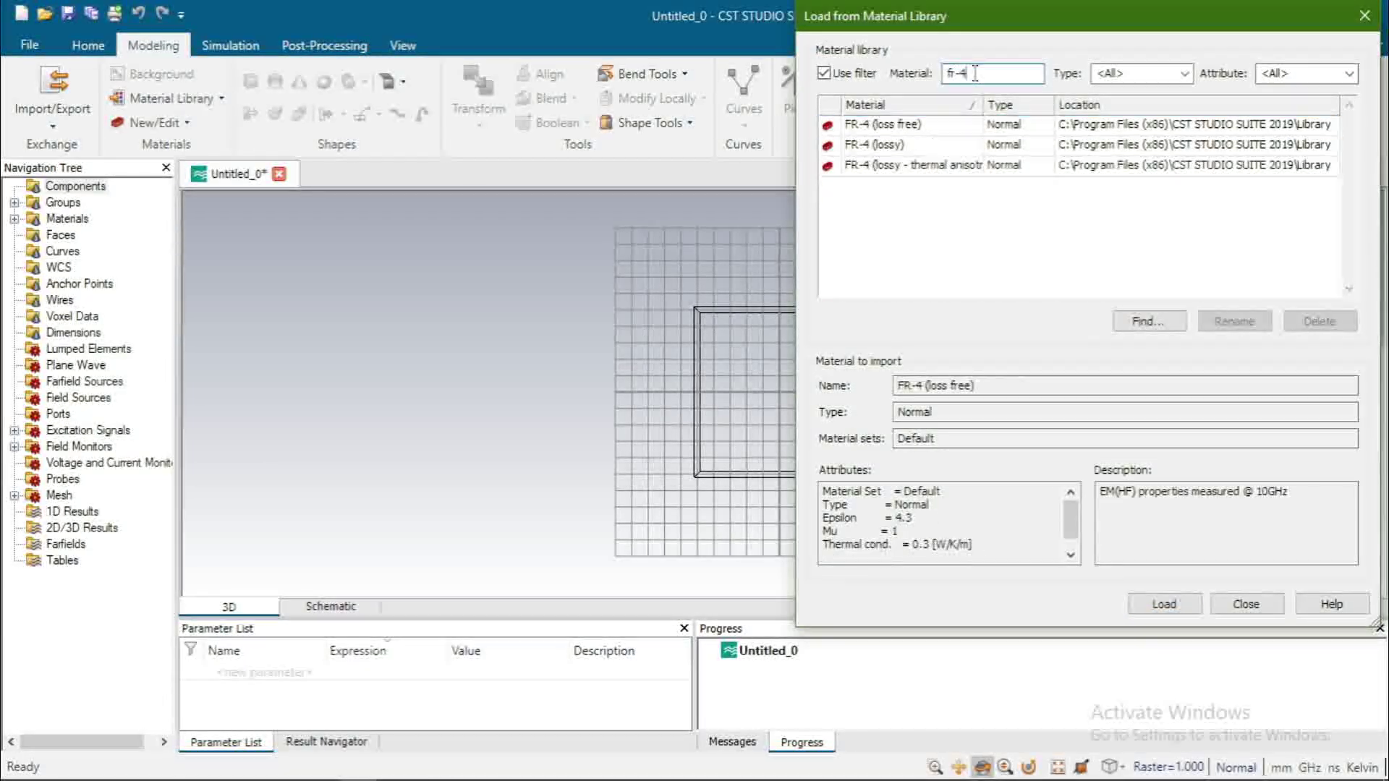
{"action": "left_click", "coordinate": [871, 145]}
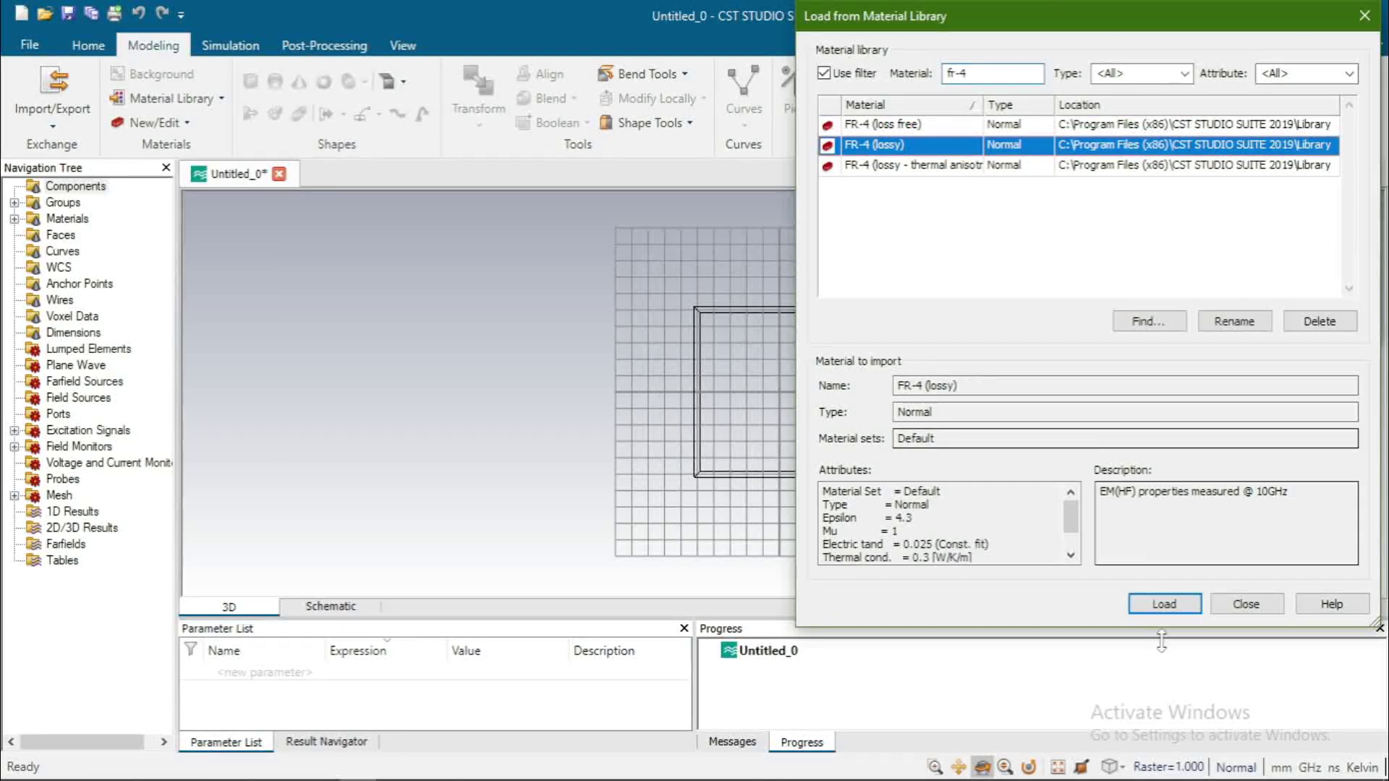
{"action": "left_click", "coordinate": [1163, 605]}
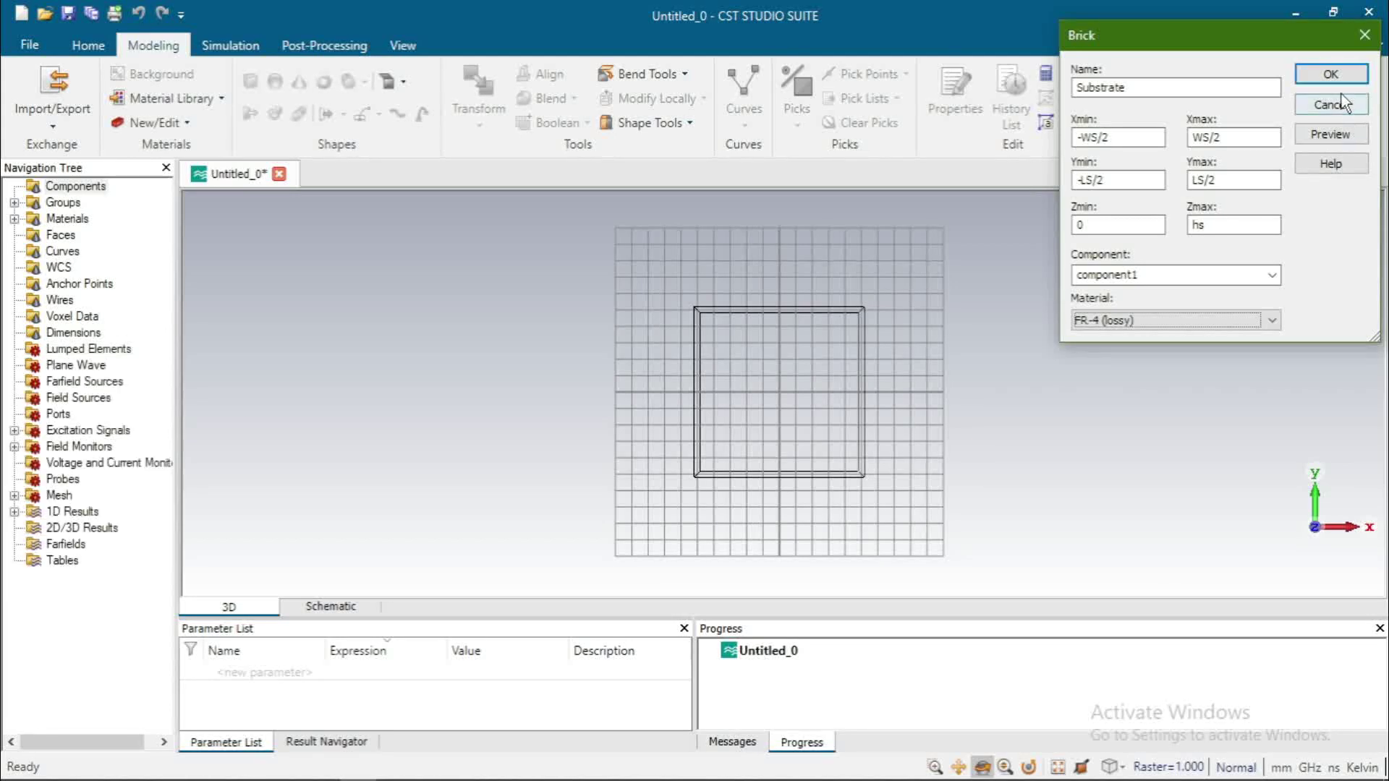
Create the substrate brick, defining the missing parameters WS as 15, LS as 23 and hs as 1.6.
{"action": "key", "text": "Return"}
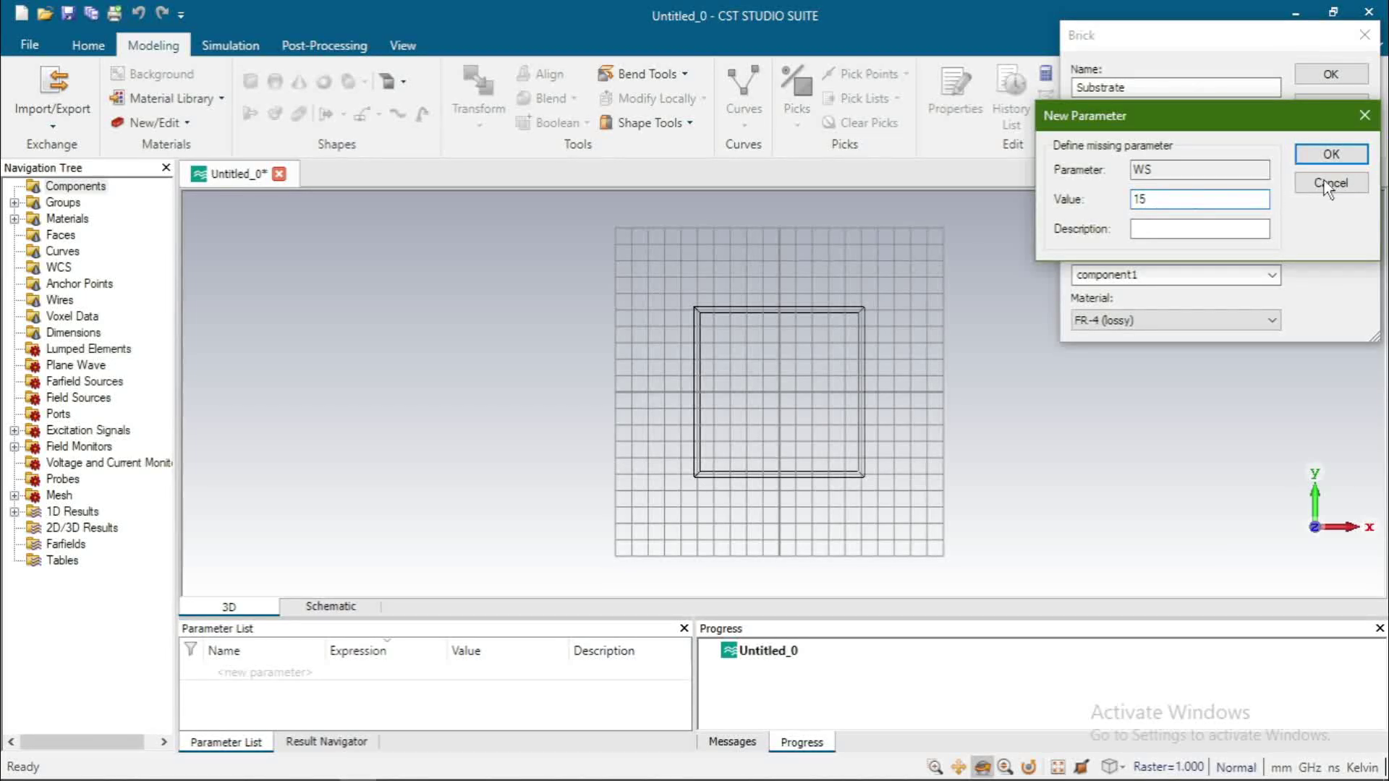
{"action": "left_click", "coordinate": [1330, 154]}
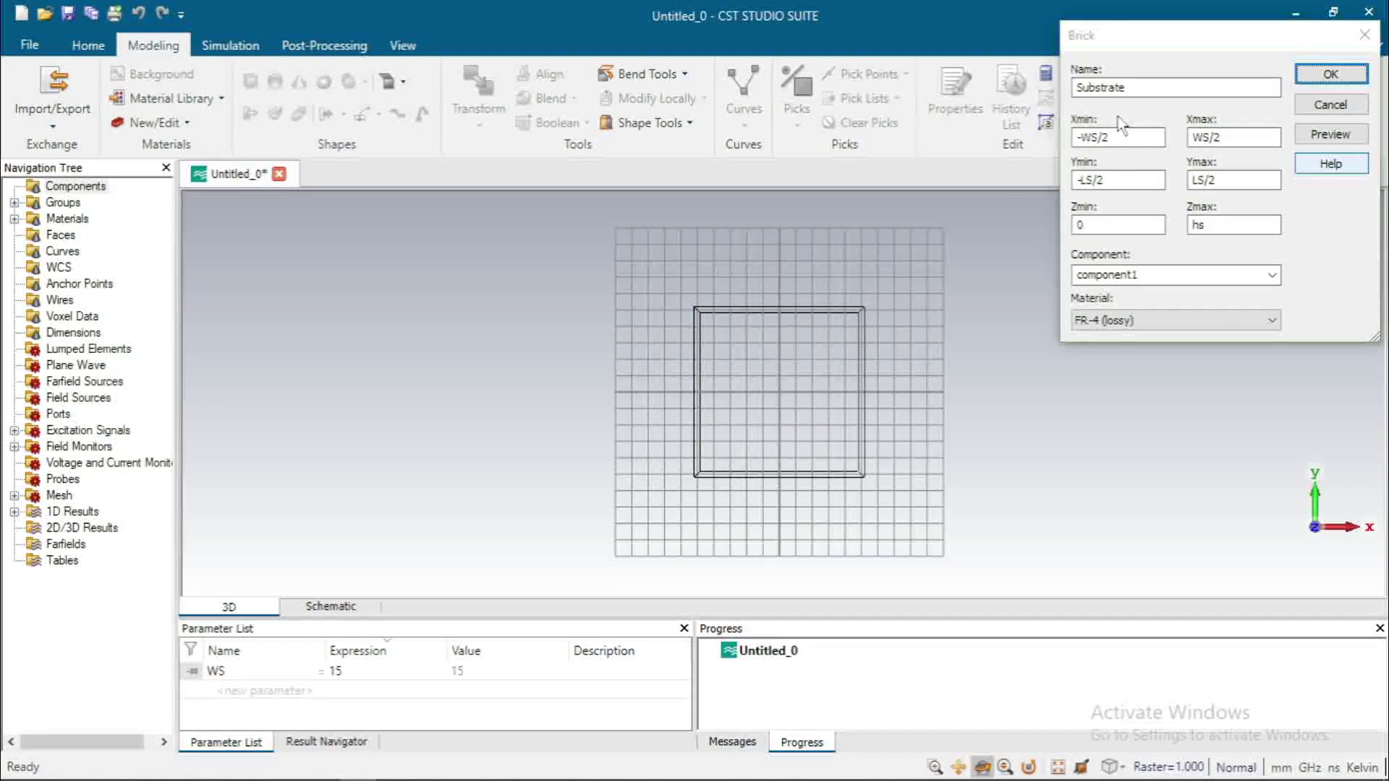
{"action": "type", "text": "23"}
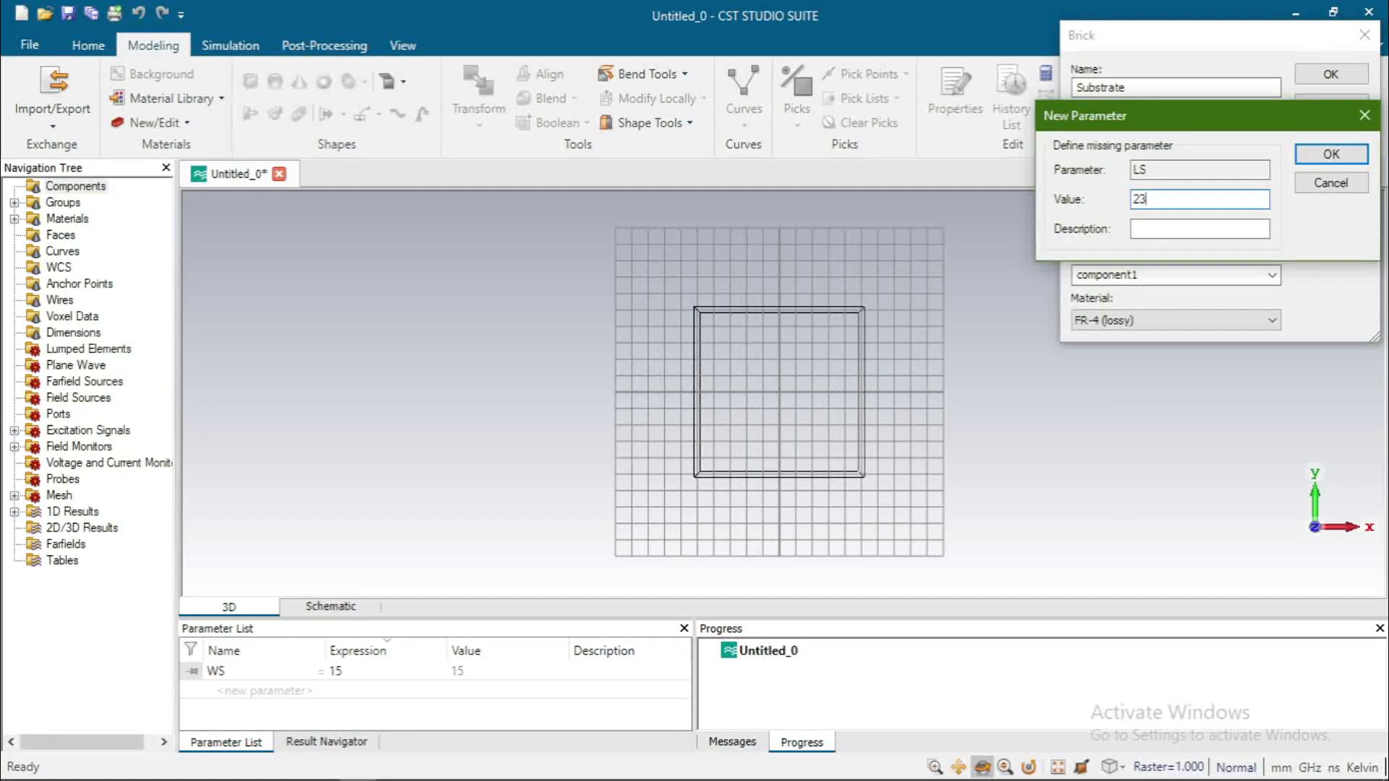
{"action": "key", "text": "Return"}
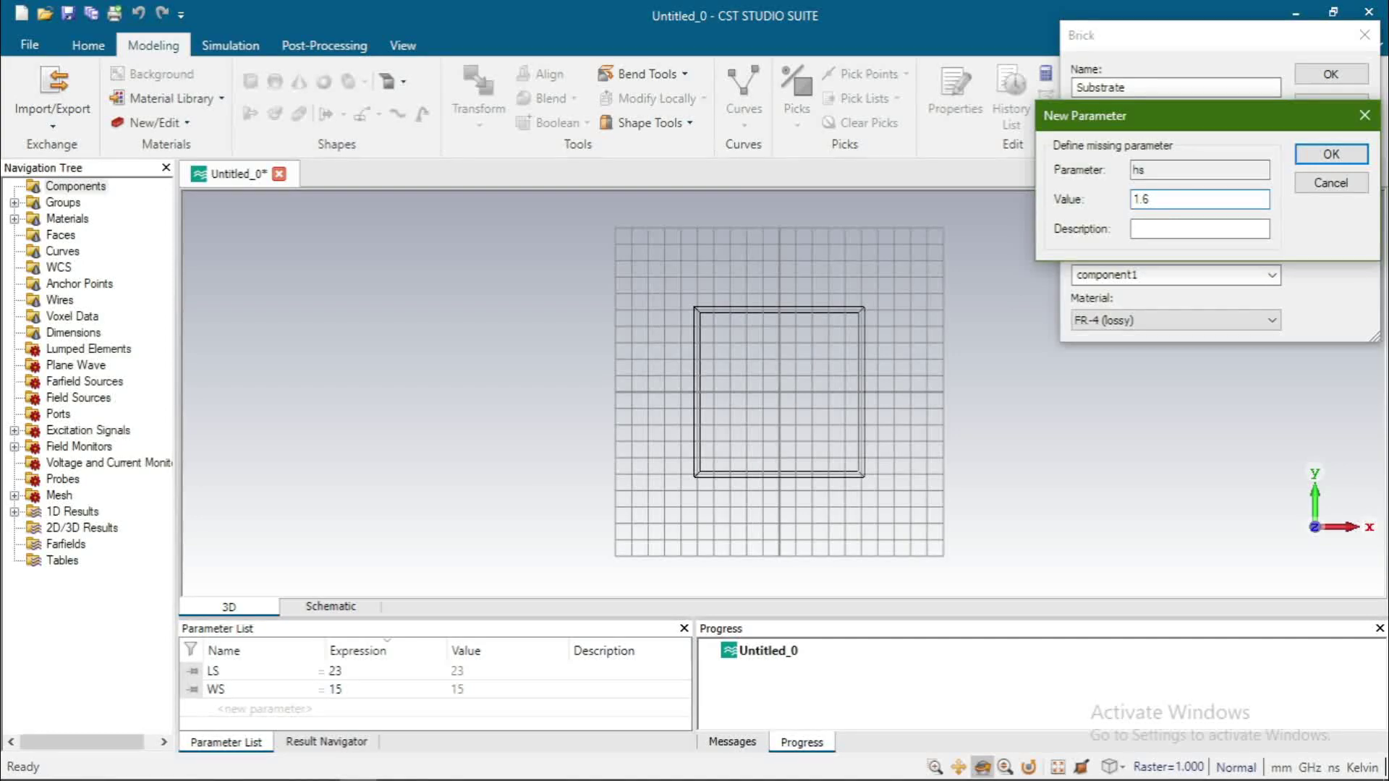
{"action": "type", "text": "1.6"}
{"action": "key", "text": "Return"}
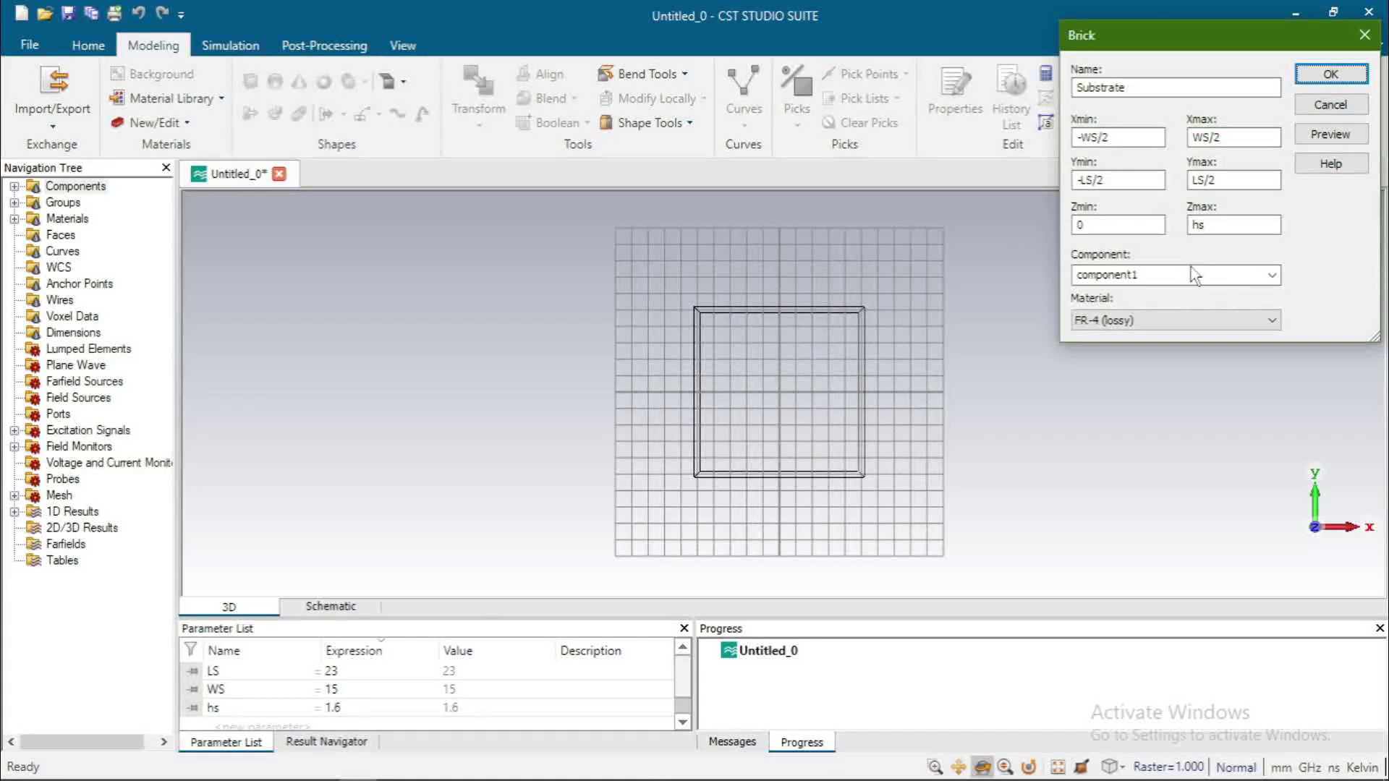
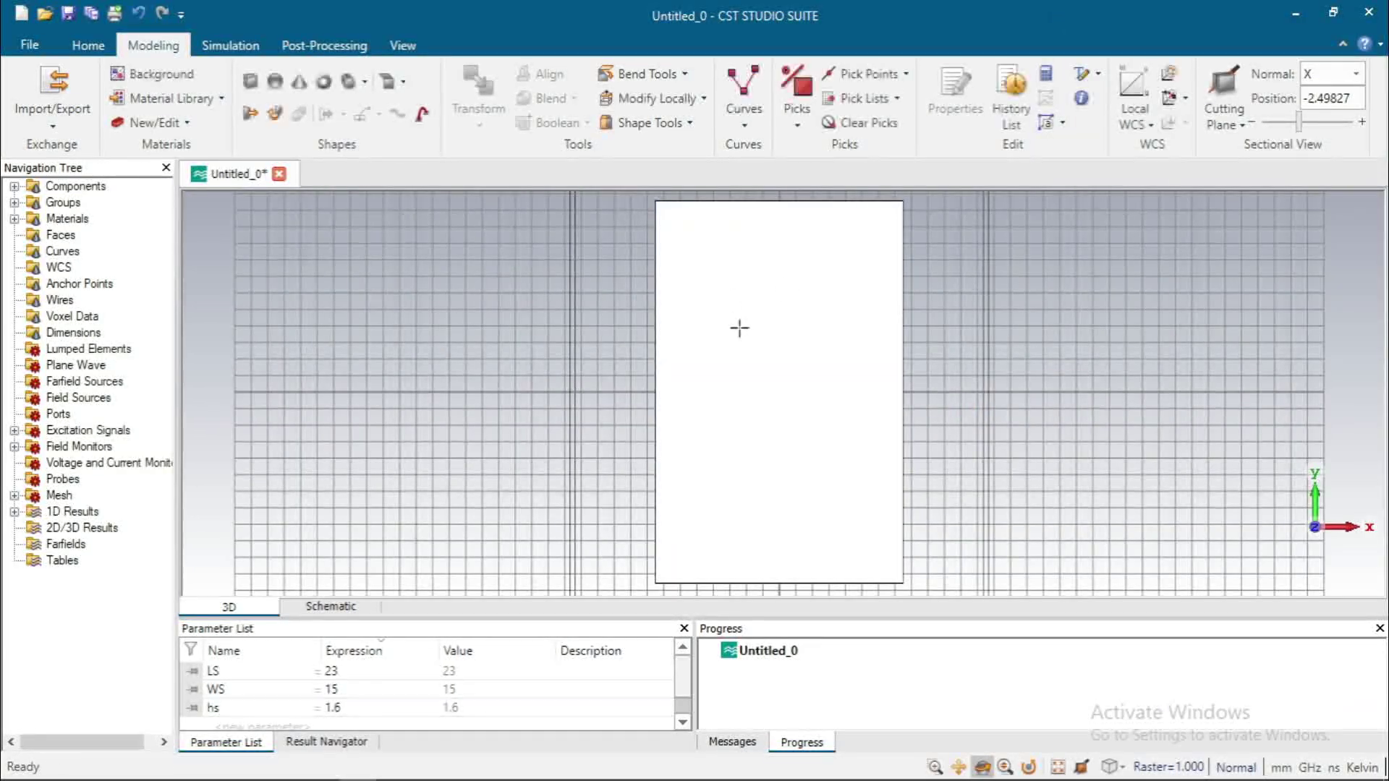
Switch to the paper PDF and check the ground plane in Figure 1(b) and its length in Table 1.
{"action": "key", "text": "alt+Tab"}
{"action": "right_click", "coordinate": [669, 506]}
{"action": "left_click", "coordinate": [751, 514]}
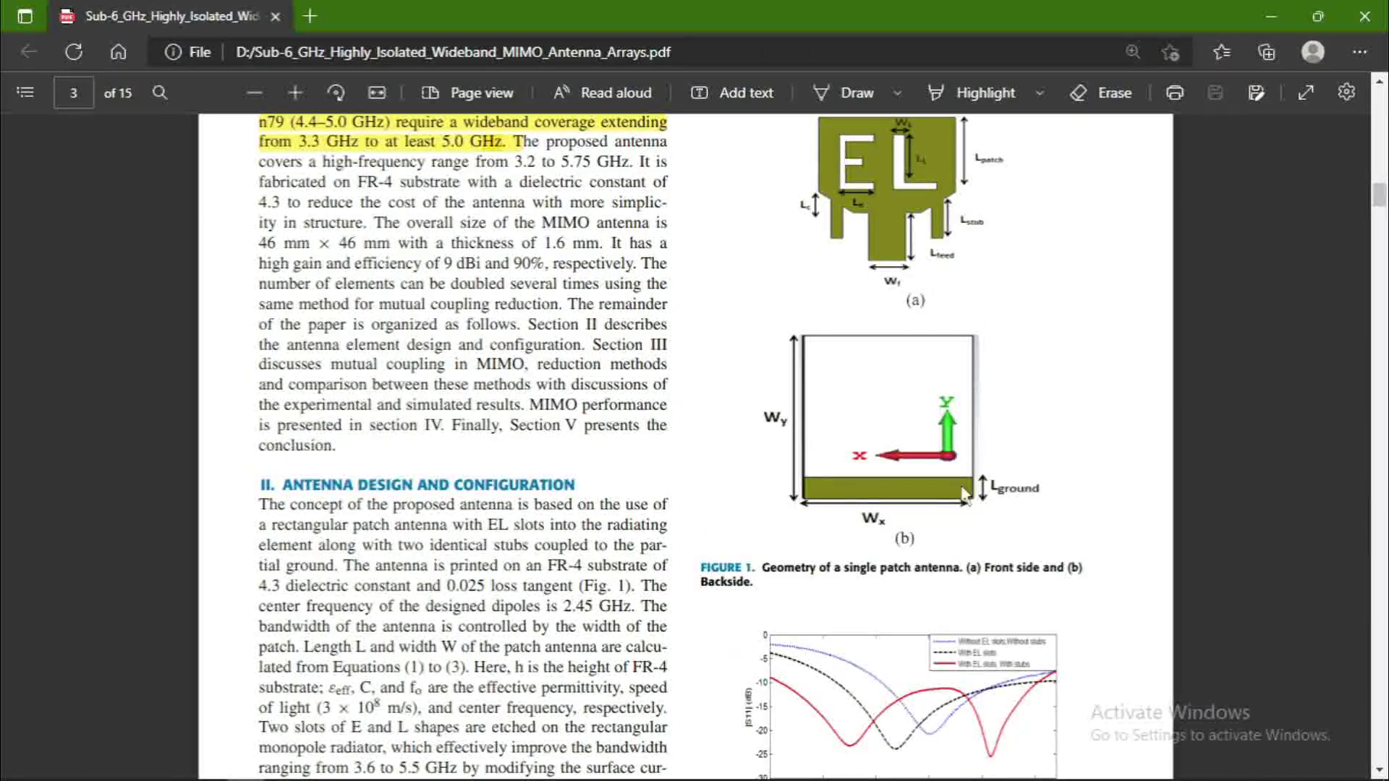
{"action": "scroll", "coordinate": [892, 492], "scroll_direction": "down", "scroll_amount": 5}
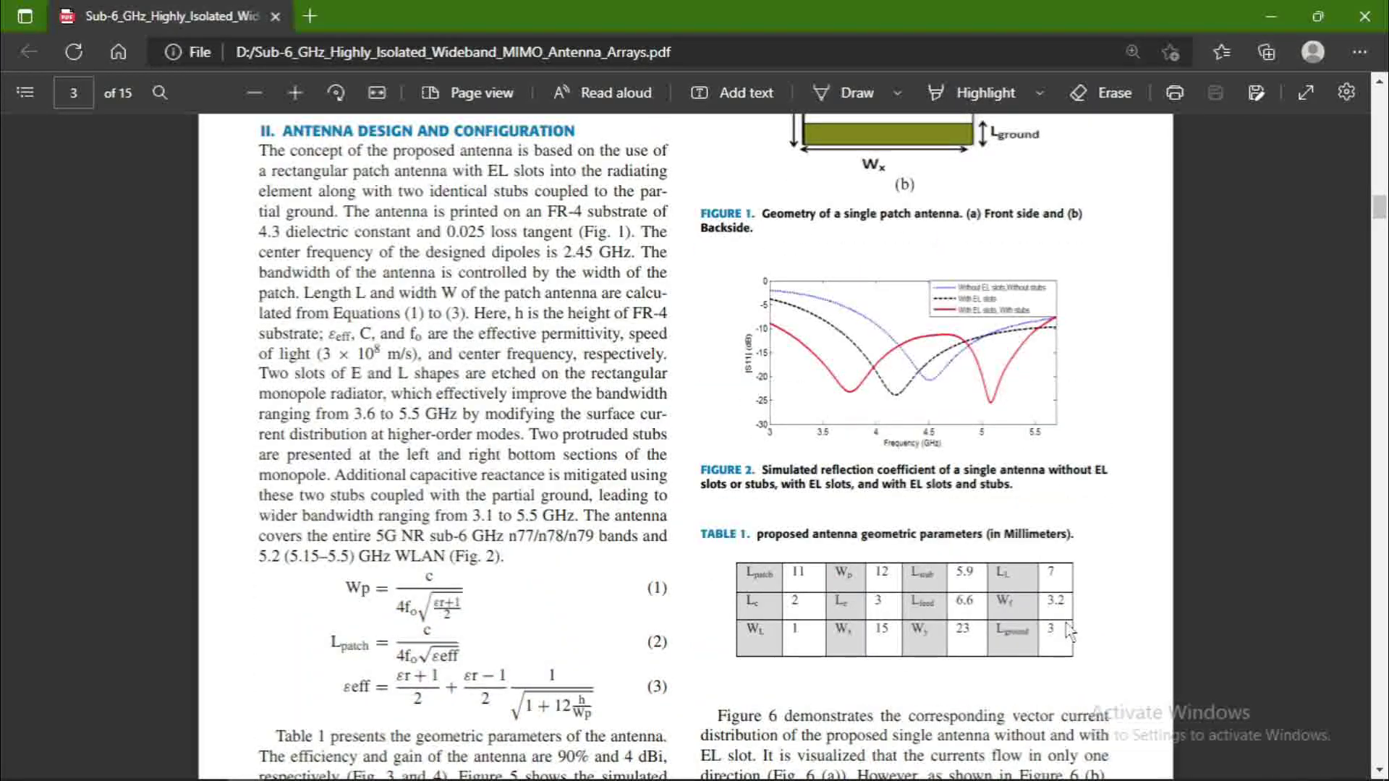
{"action": "key", "text": "alt+Tab"}
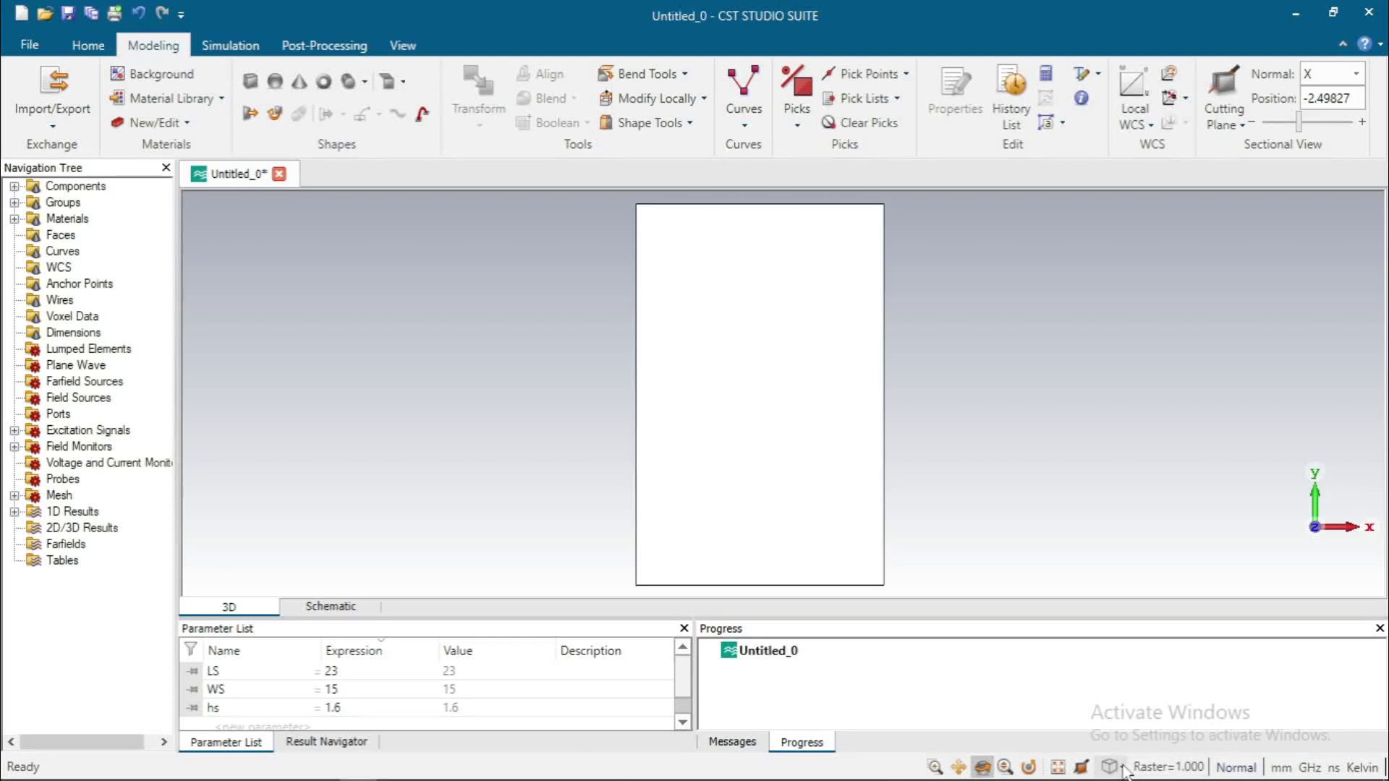
From the back view, pick the substrate's lower corner at X 7.5, Y -11.5, Z 0 and align the local WCS with it.
{"action": "left_click", "coordinate": [1121, 768]}
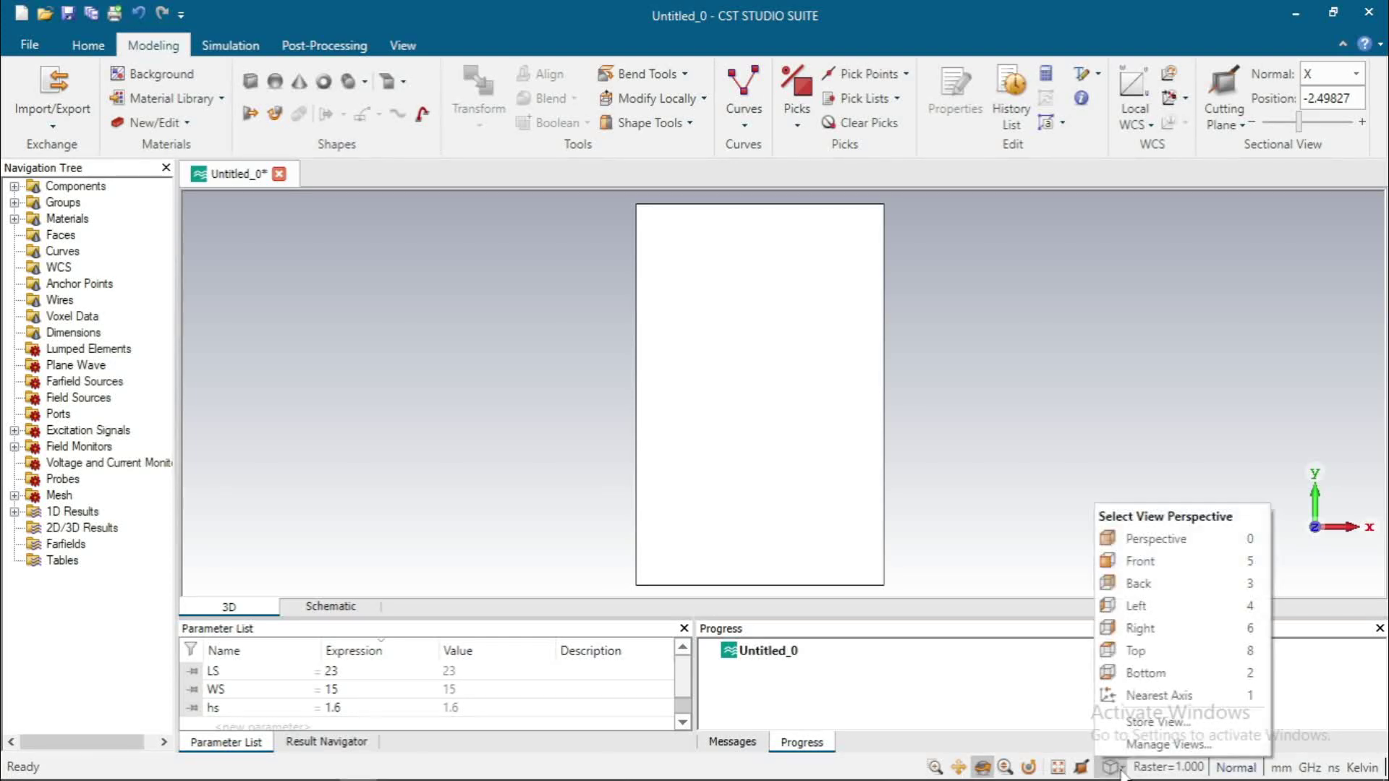
{"action": "left_click", "coordinate": [1174, 580]}
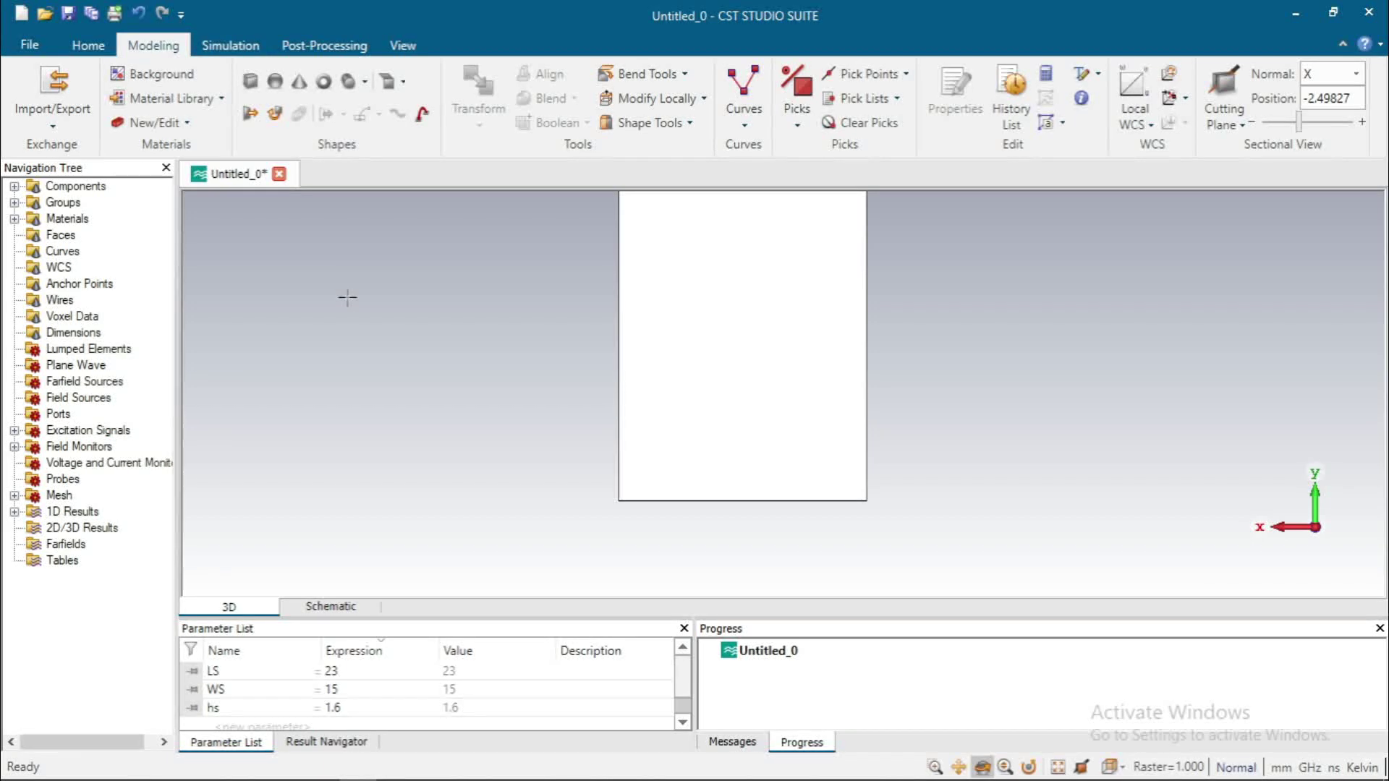
{"action": "right_click", "coordinate": [992, 362]}
{"action": "left_click", "coordinate": [934, 369]}
{"action": "left_click", "coordinate": [906, 74]}
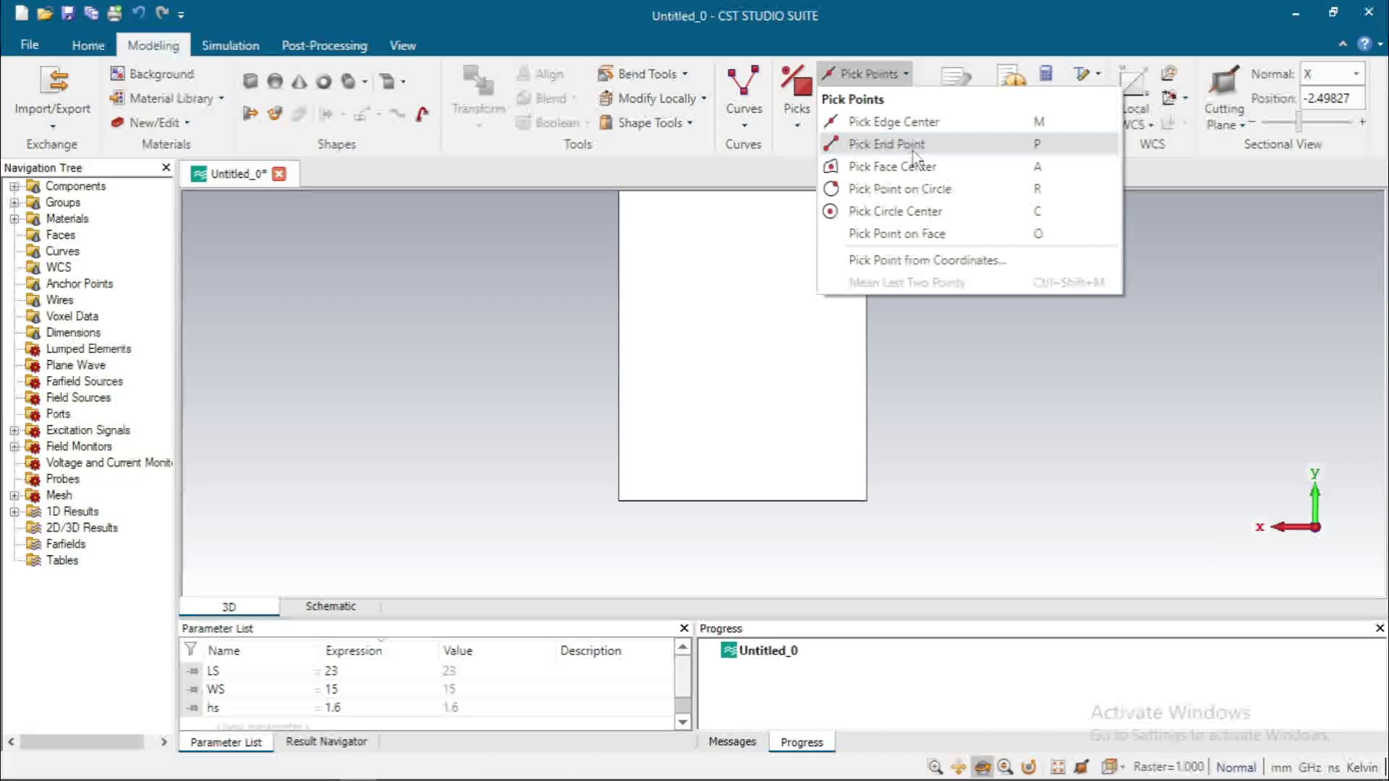
{"action": "left_click", "coordinate": [889, 144]}
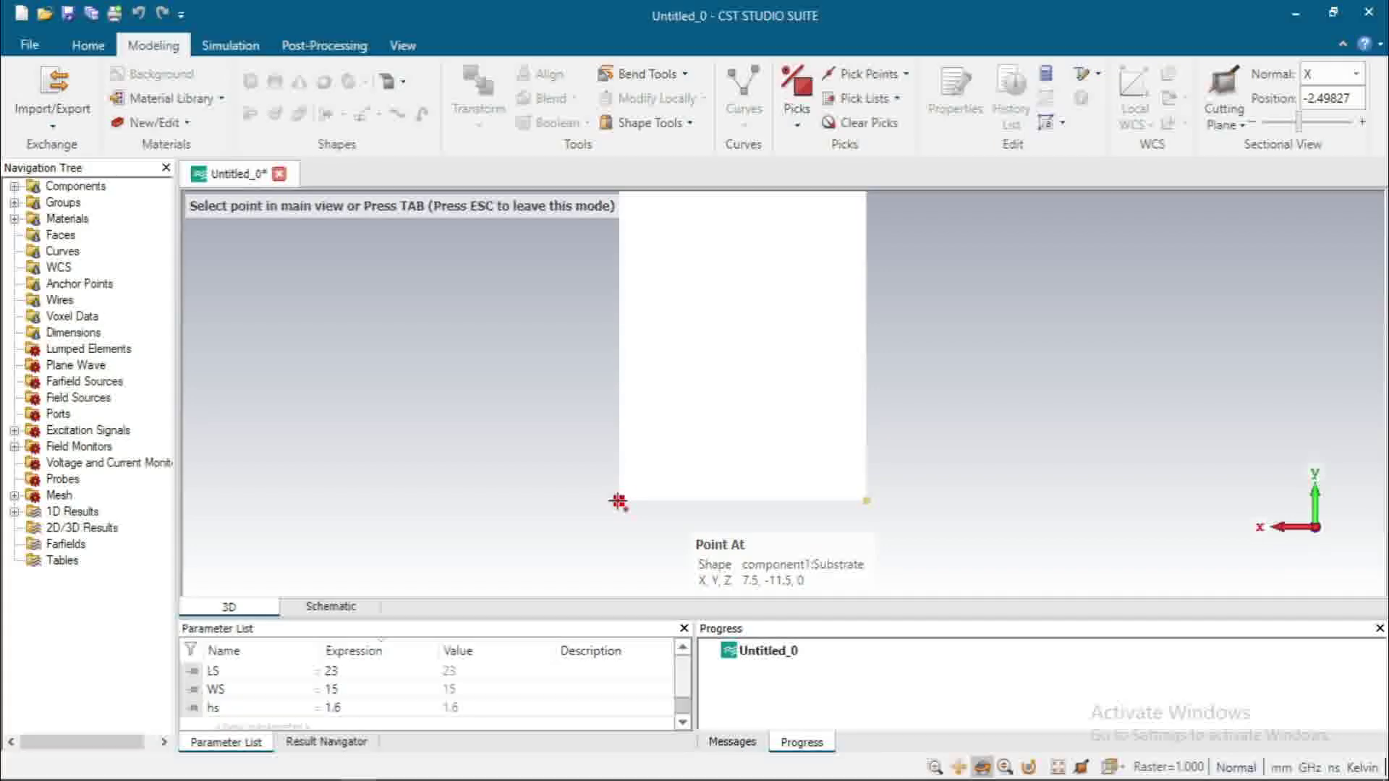
{"action": "left_click", "coordinate": [618, 502]}
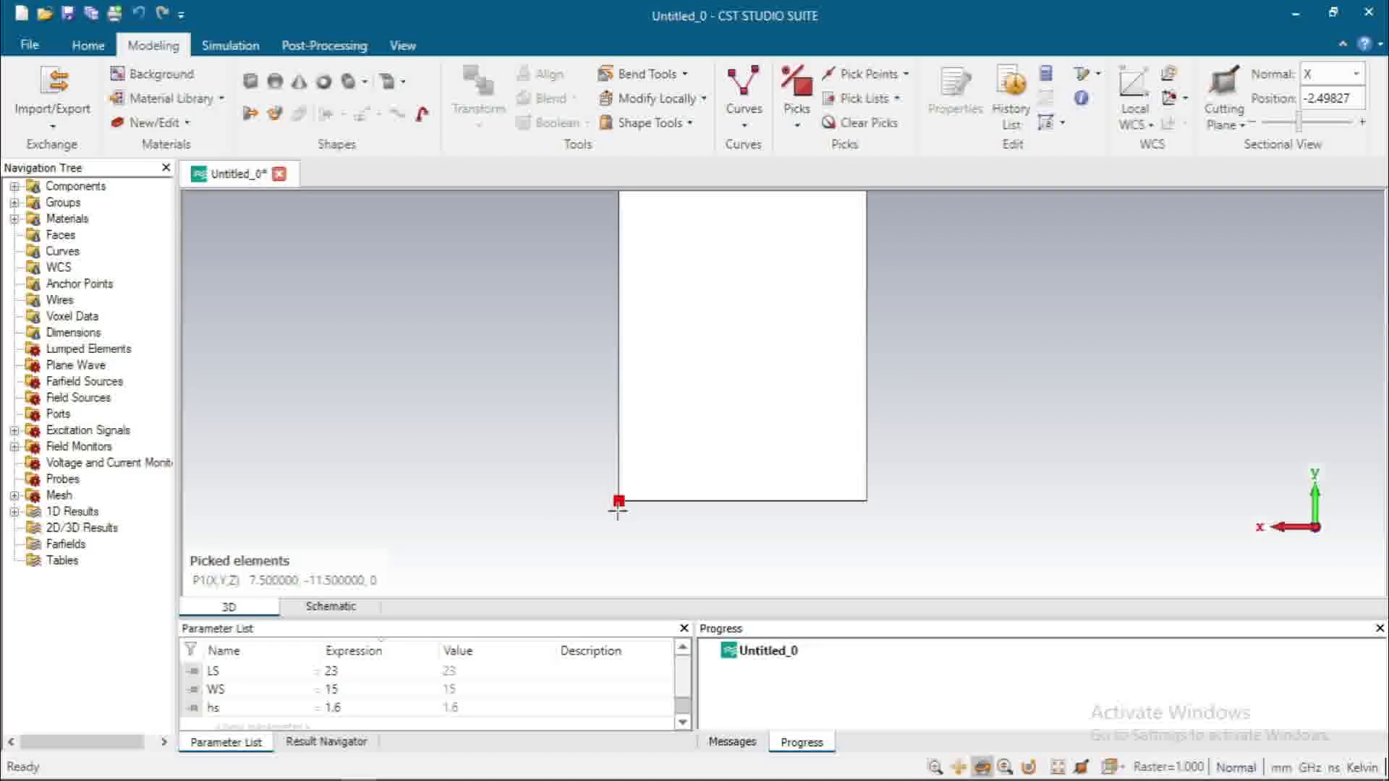
{"action": "left_click", "coordinate": [1171, 99]}
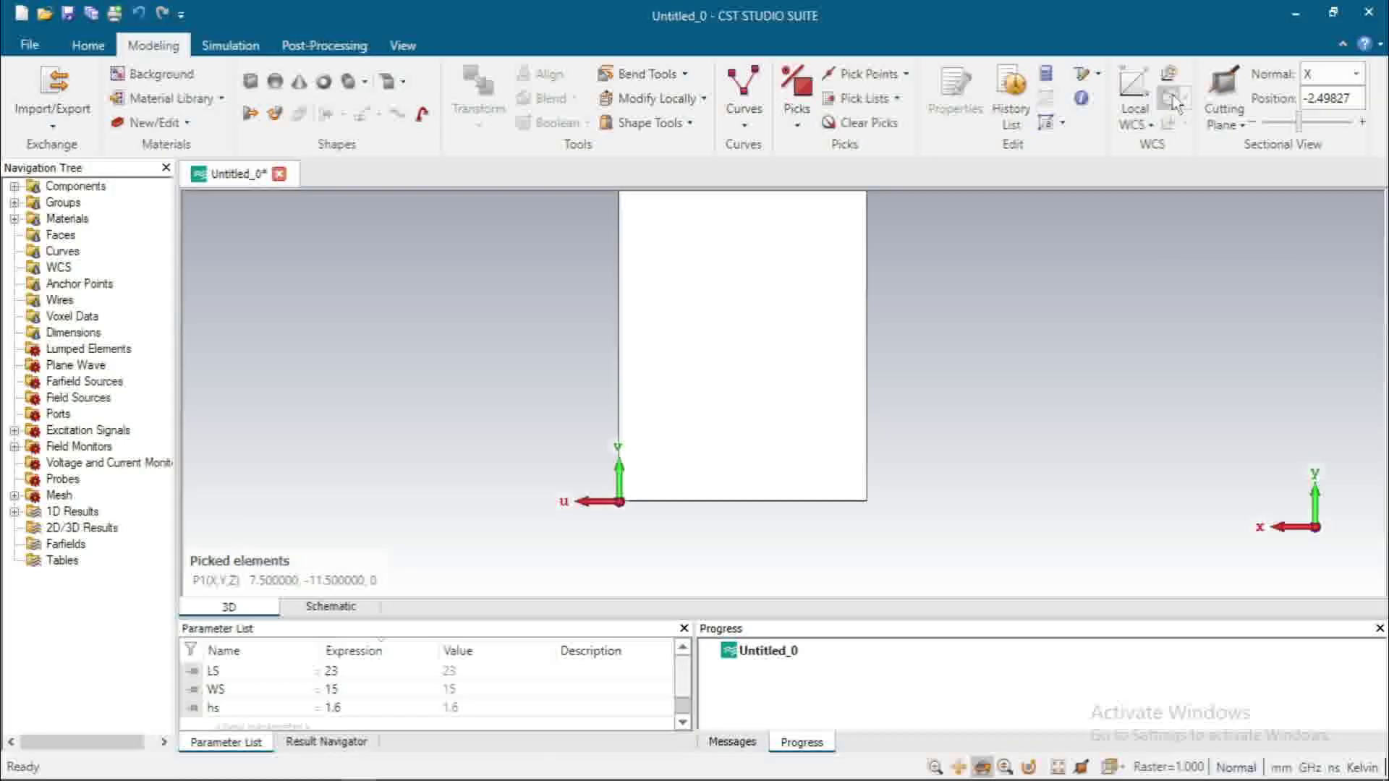
Start a new brick named ground, with its U range running from 0 to -15.
{"action": "left_click", "coordinate": [253, 82]}
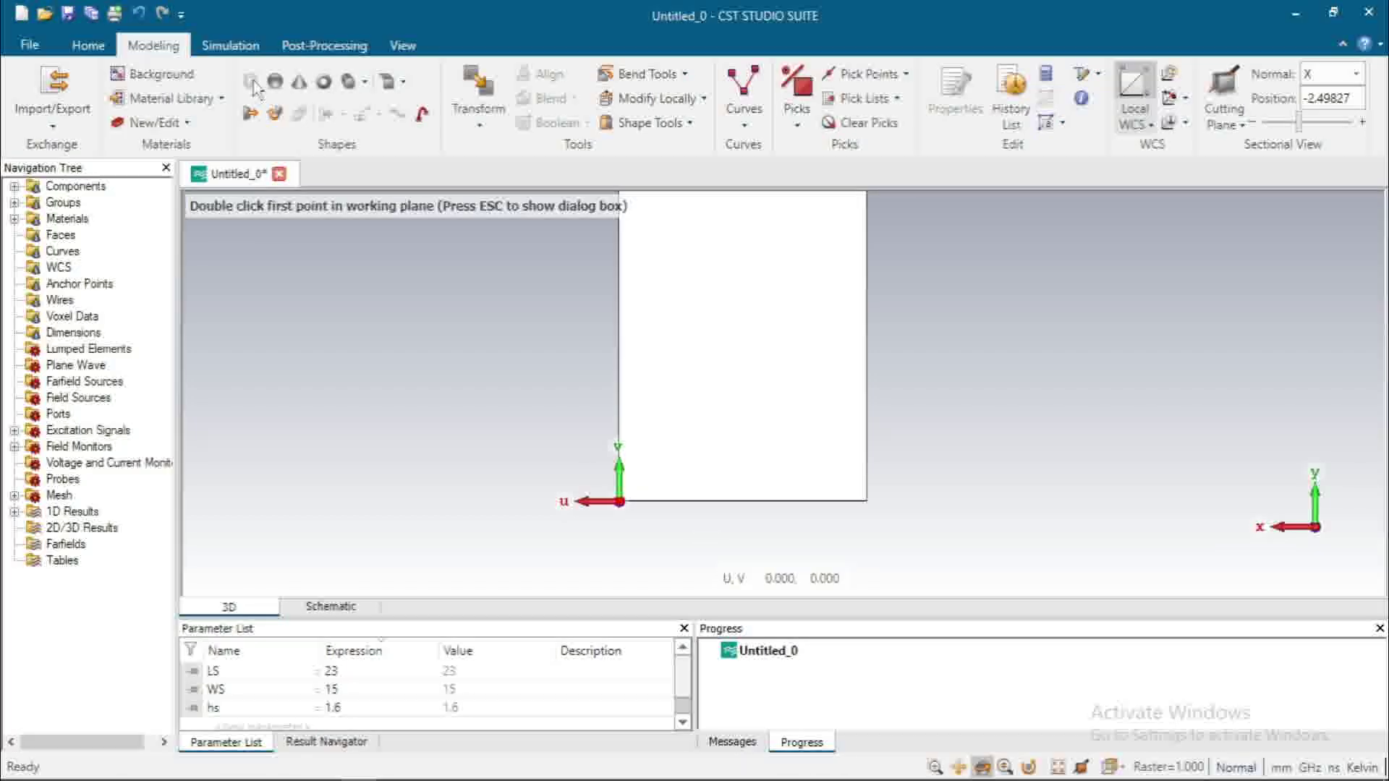
{"action": "key", "text": "Escape"}
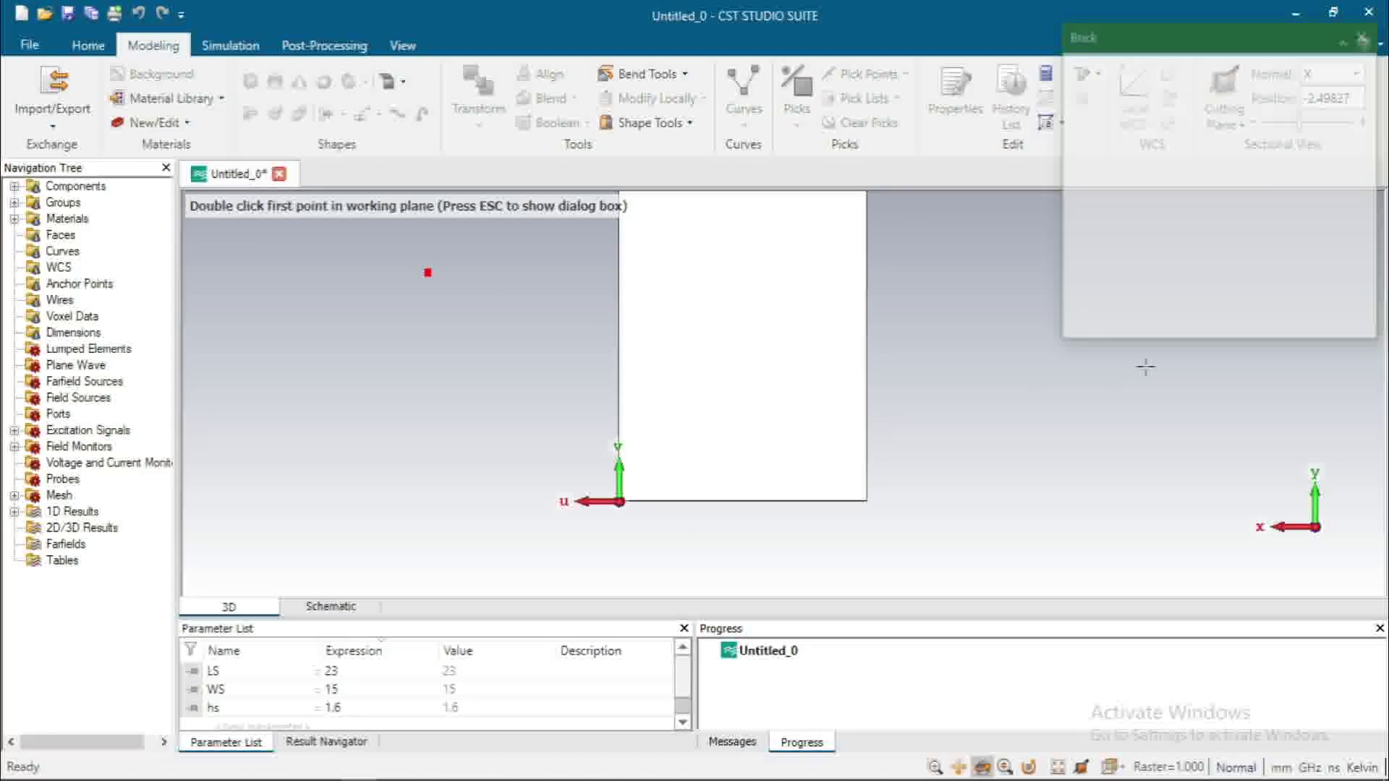
{"action": "type", "text": "ground"}
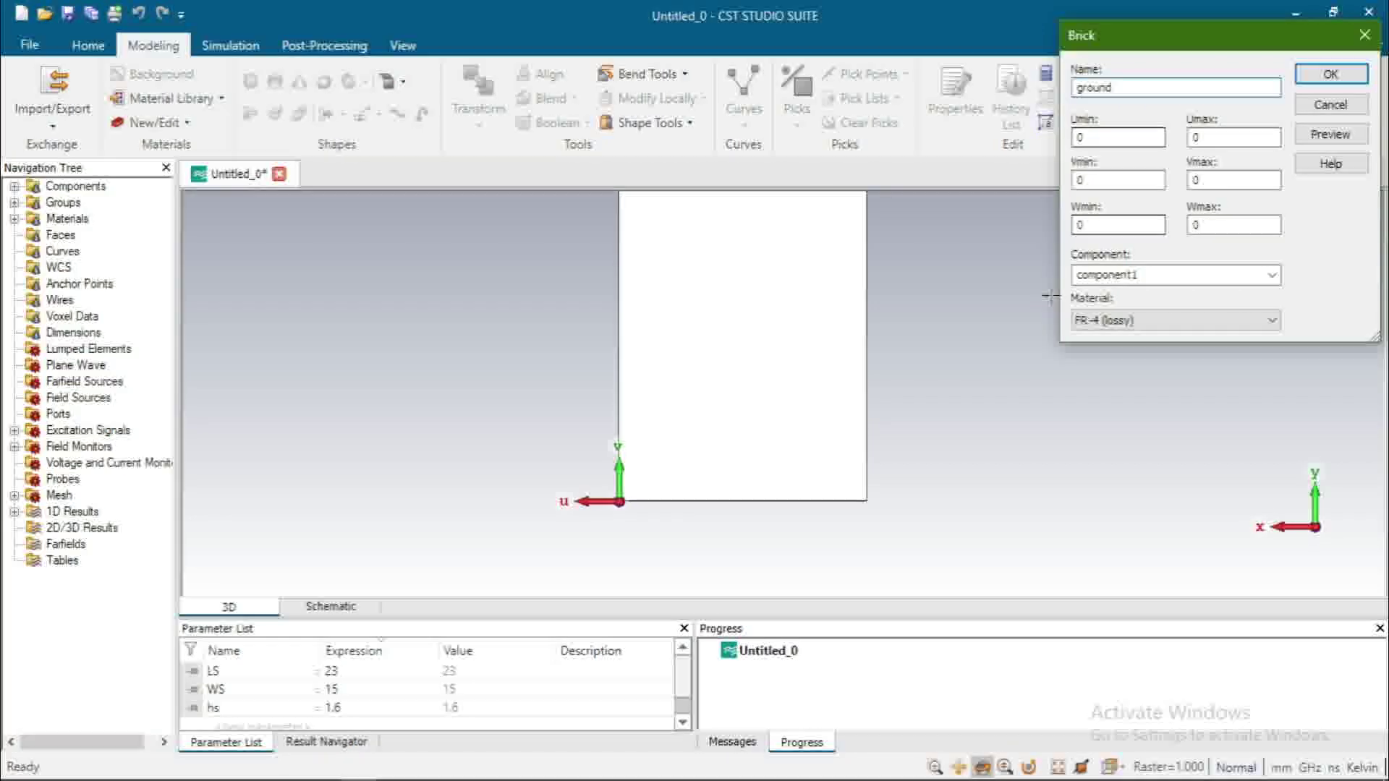
{"action": "left_click", "coordinate": [1135, 137]}
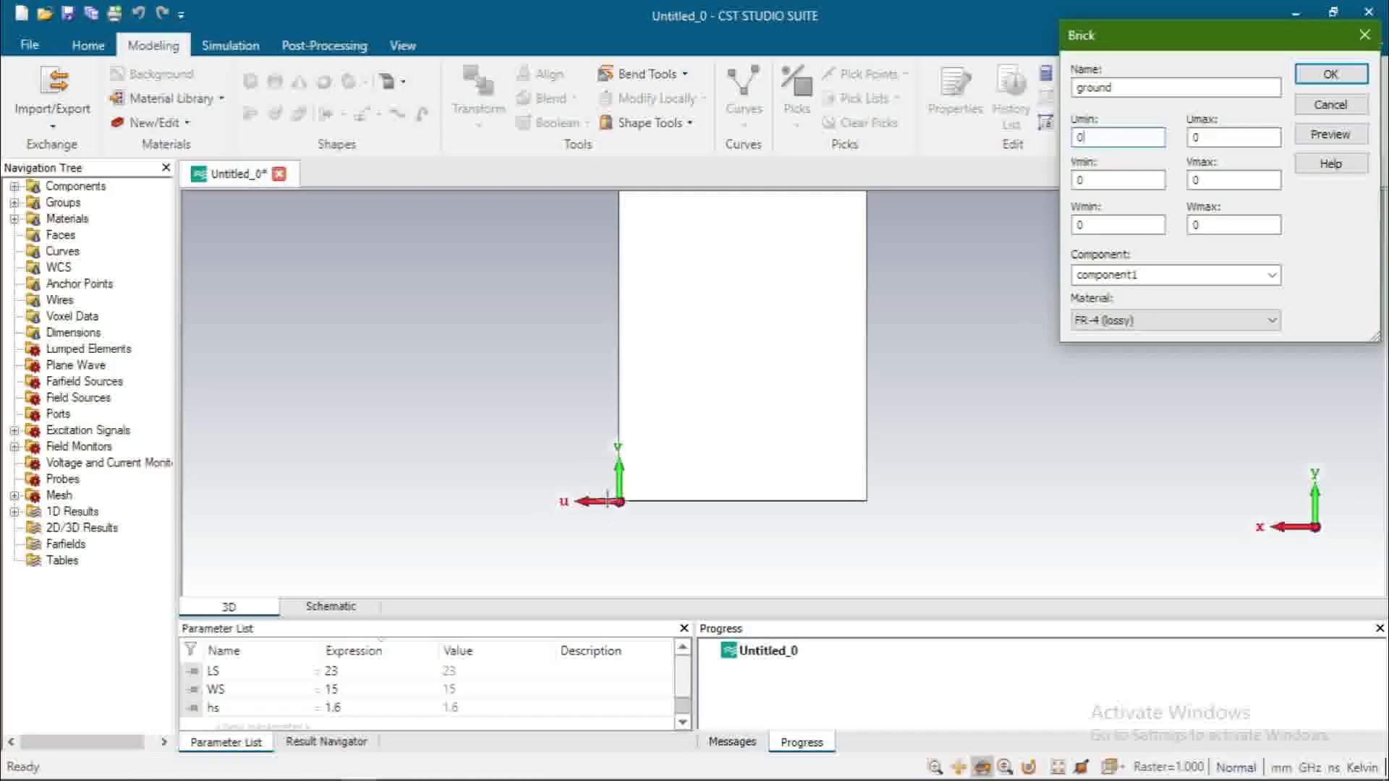
{"action": "left_click", "coordinate": [1230, 138]}
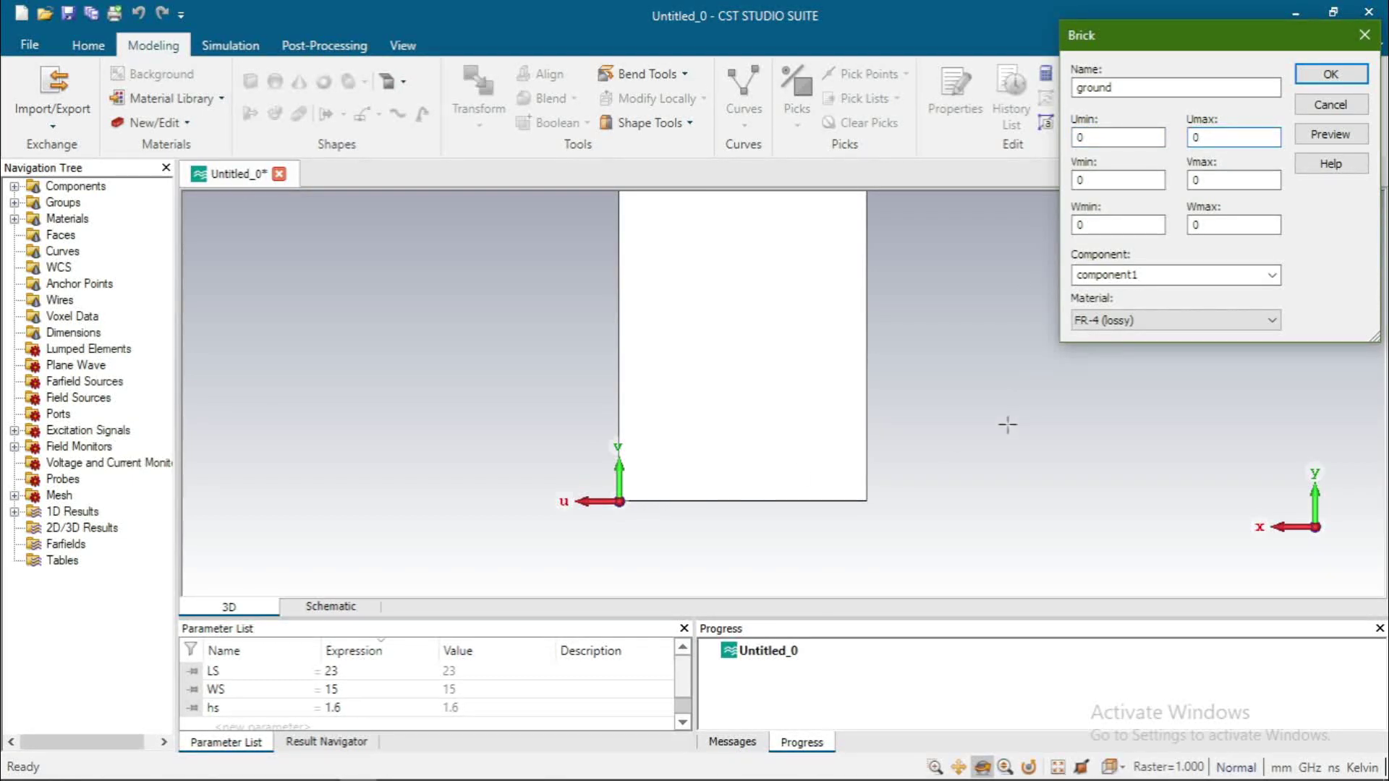
{"action": "key", "text": "BackSpace"}
{"action": "type", "text": "-"}
{"action": "left_click", "coordinate": [939, 476]}
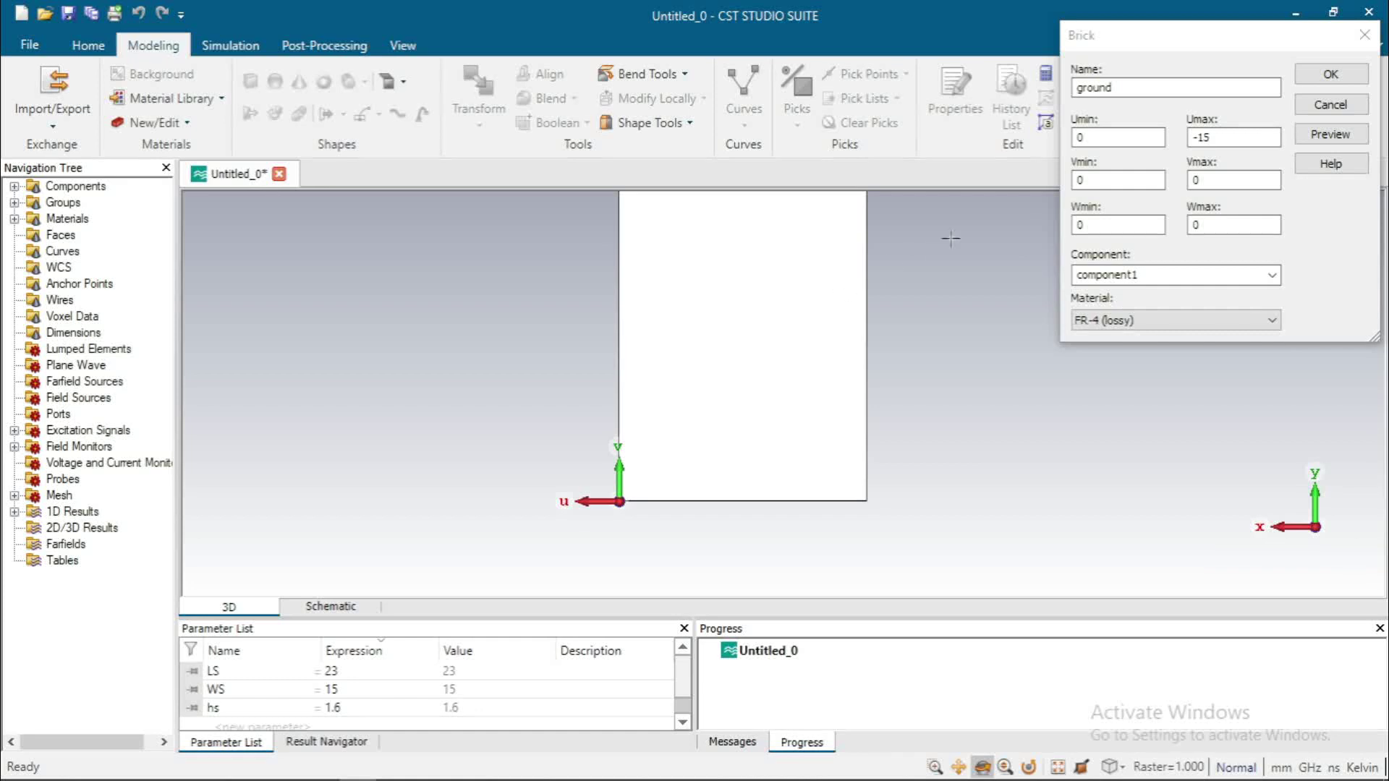
Set the brick's V range from 0 to 3 and change its name to Ground.
{"action": "left_click", "coordinate": [1100, 185]}
{"action": "double_click", "coordinate": [1230, 181]}
{"action": "key", "text": "BackSpace"}
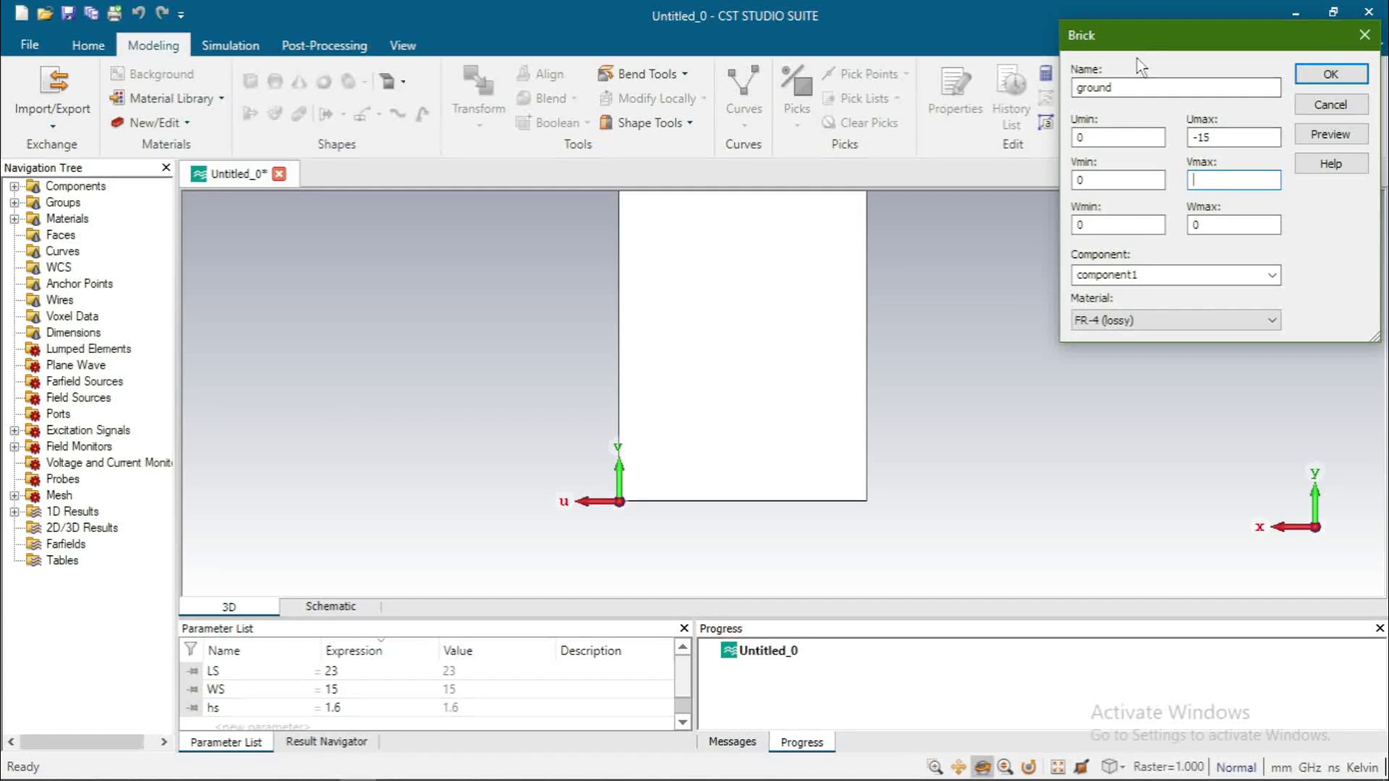
{"action": "left_click", "coordinate": [1209, 223]}
{"action": "right_click", "coordinate": [1223, 226]}
{"action": "left_click", "coordinate": [839, 362]}
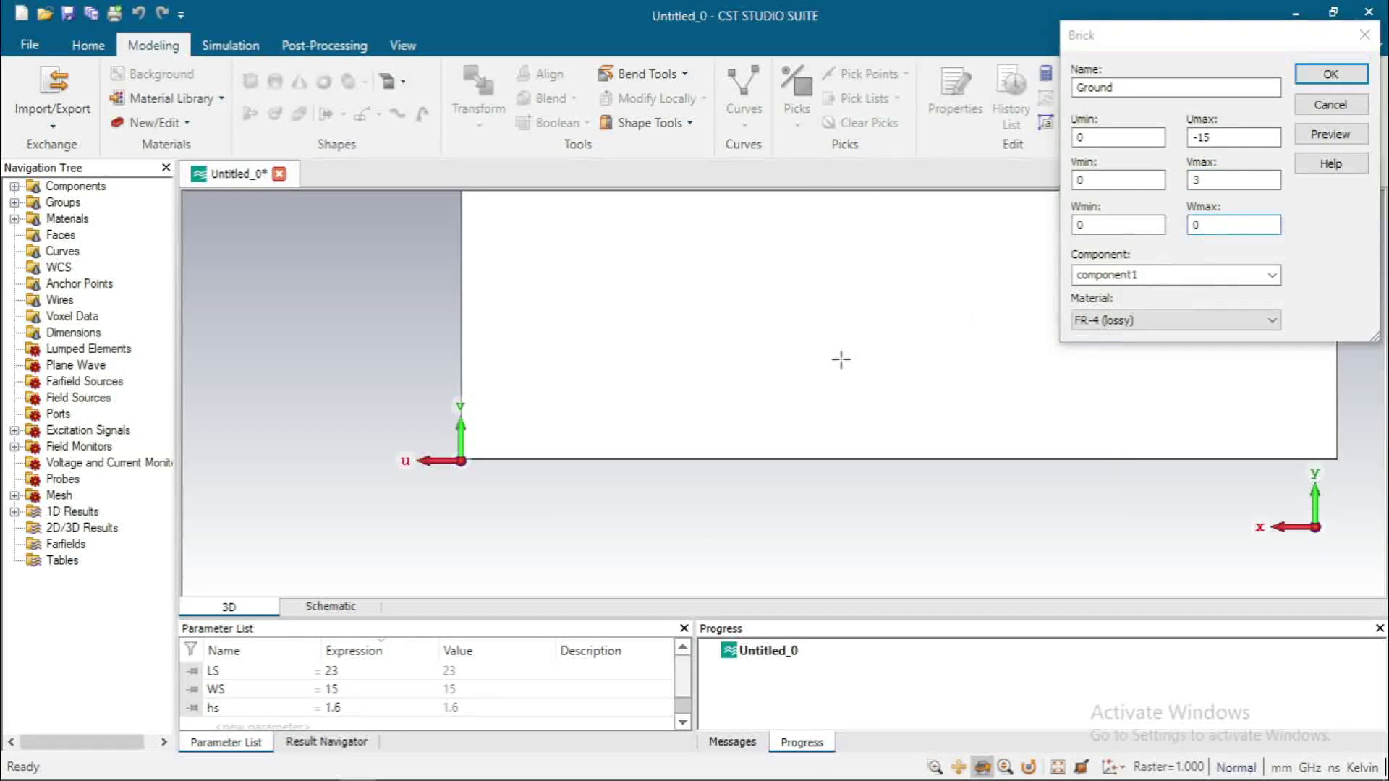
Set the Ground brick's Wmax to -0.035 so it extends outward from the substrate's back face.
{"action": "left_click", "coordinate": [1215, 227]}
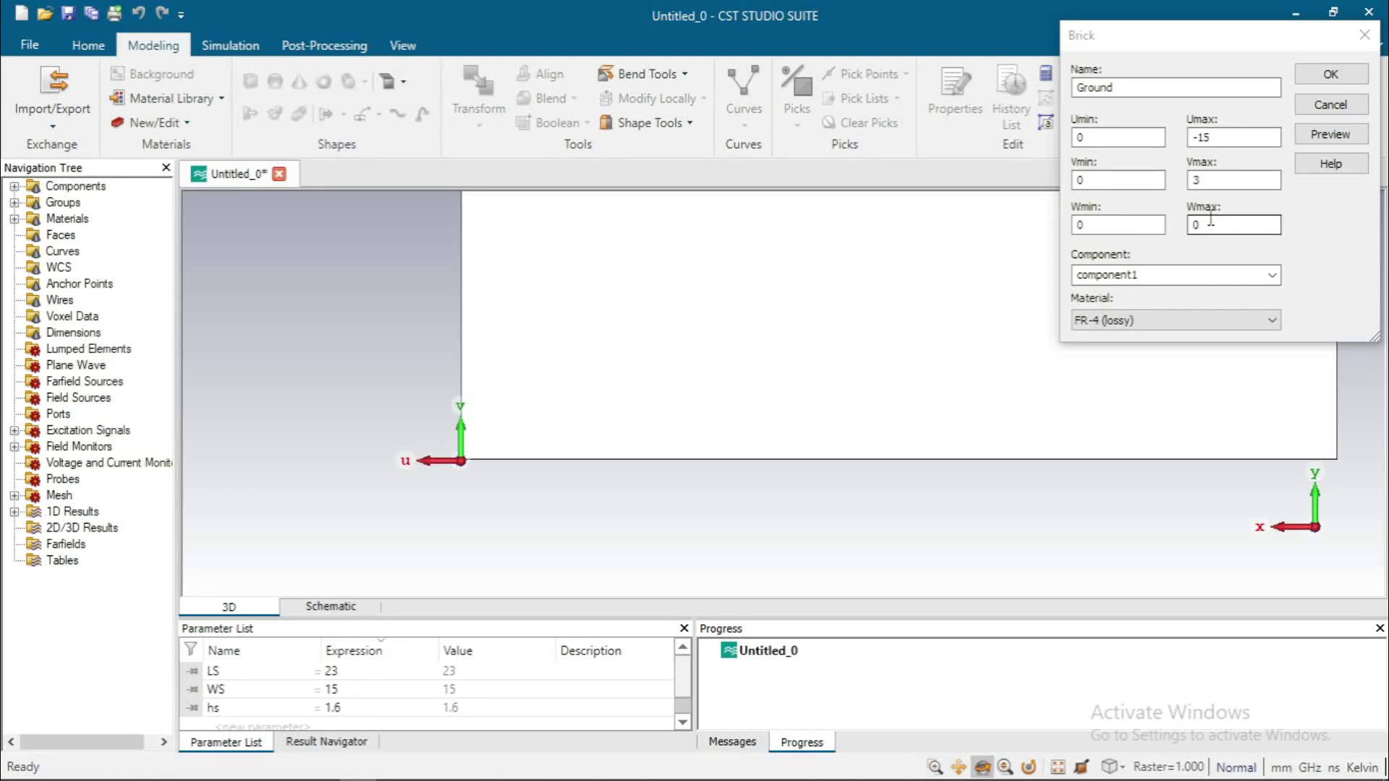
{"action": "left_click", "coordinate": [1211, 220]}
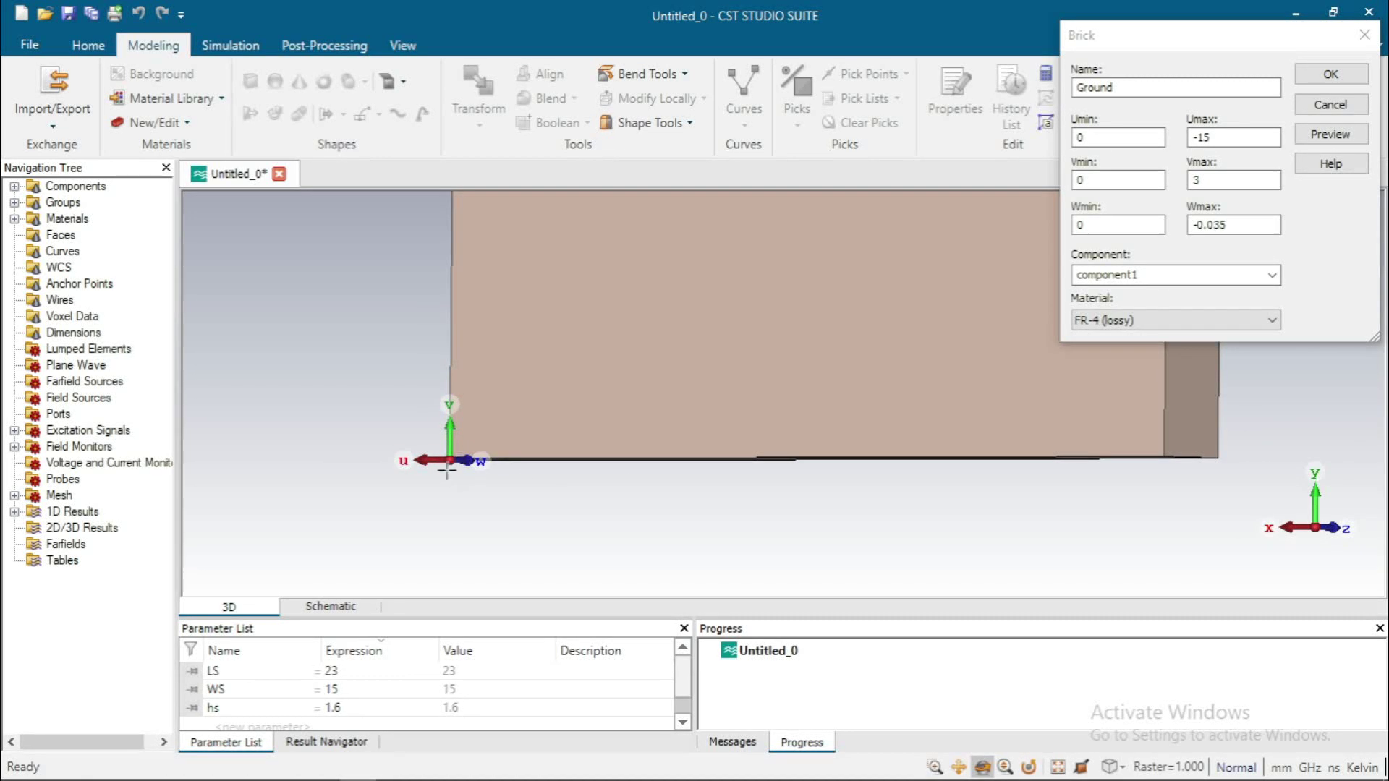
{"action": "left_click_drag", "start_coordinate": [459, 481], "coordinate": [518, 484]}
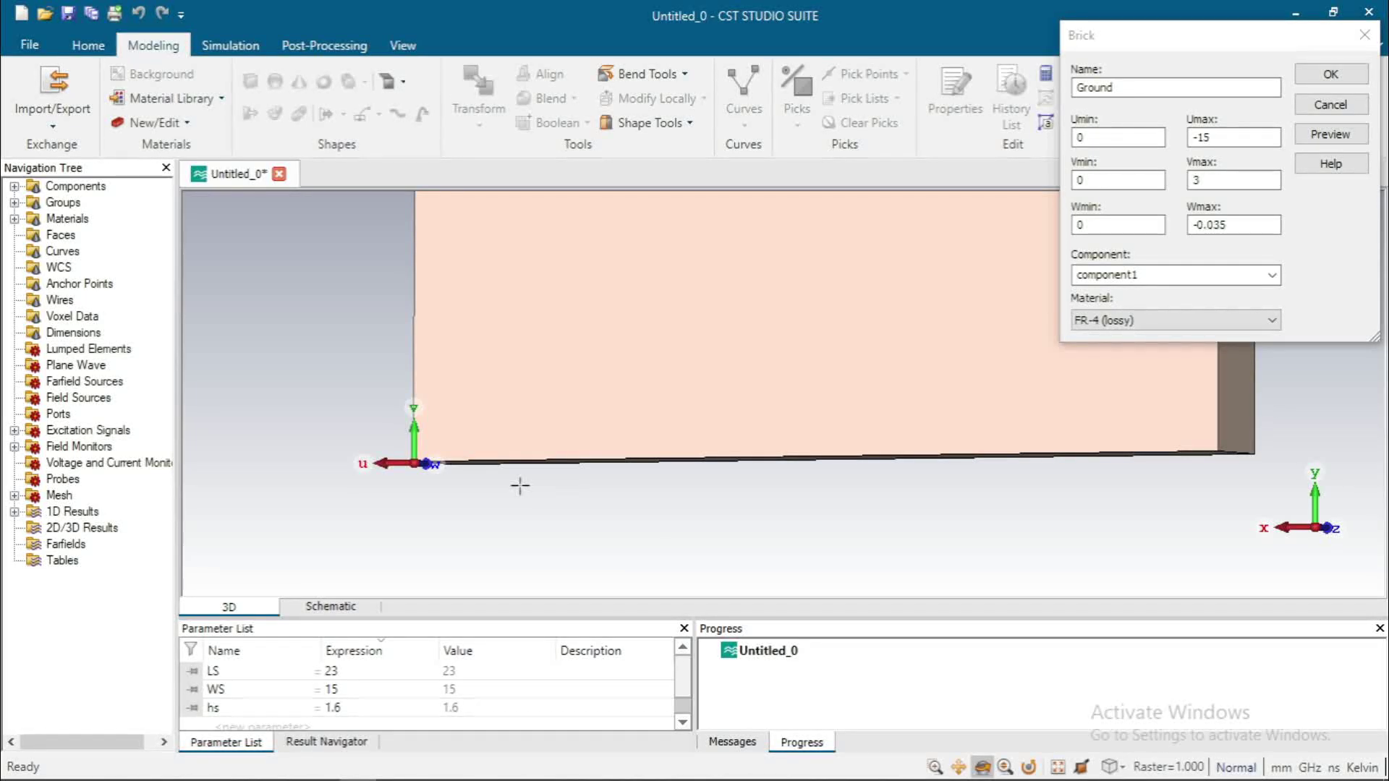
{"action": "left_click_drag", "start_coordinate": [550, 459], "coordinate": [579, 453]}
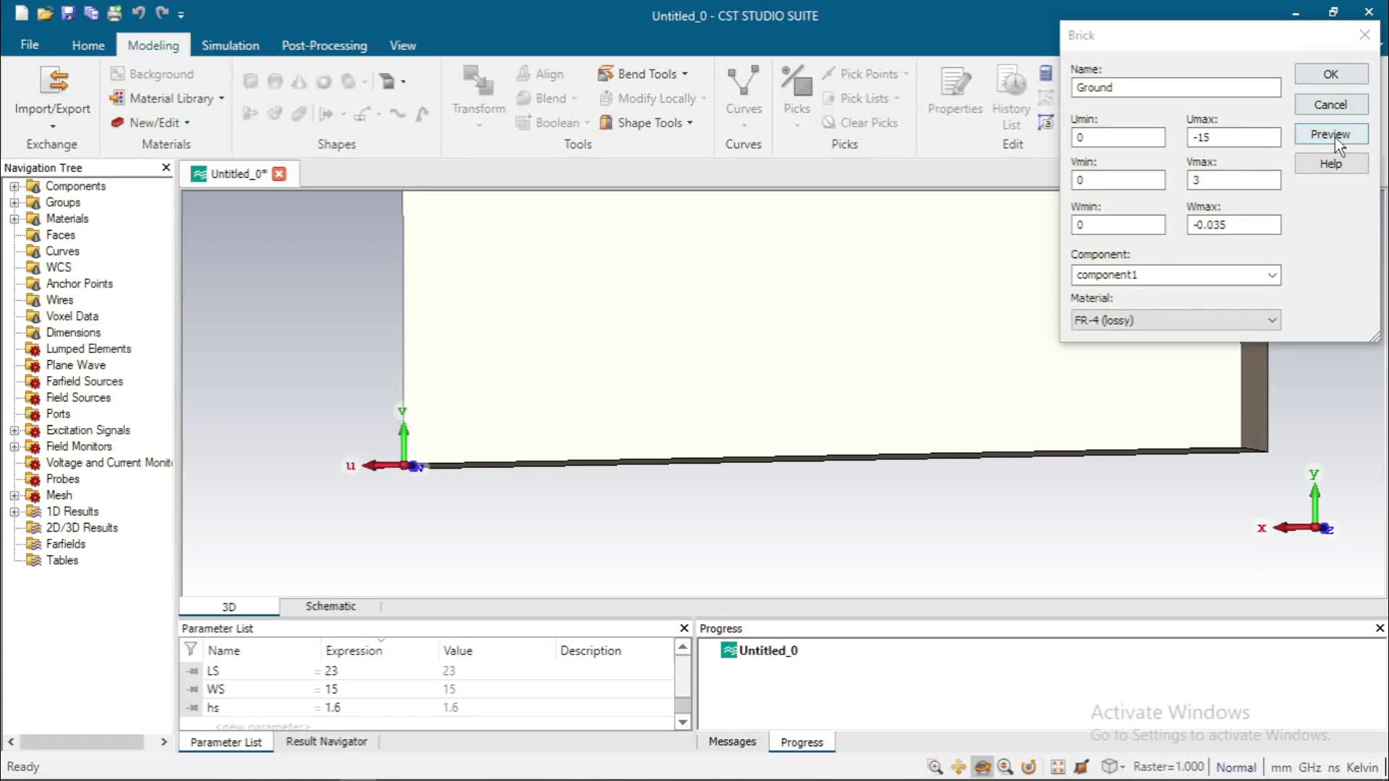
Load Copper (pure) from the material library as the ground plane's material and create the brick.
{"action": "left_click", "coordinate": [1158, 320]}
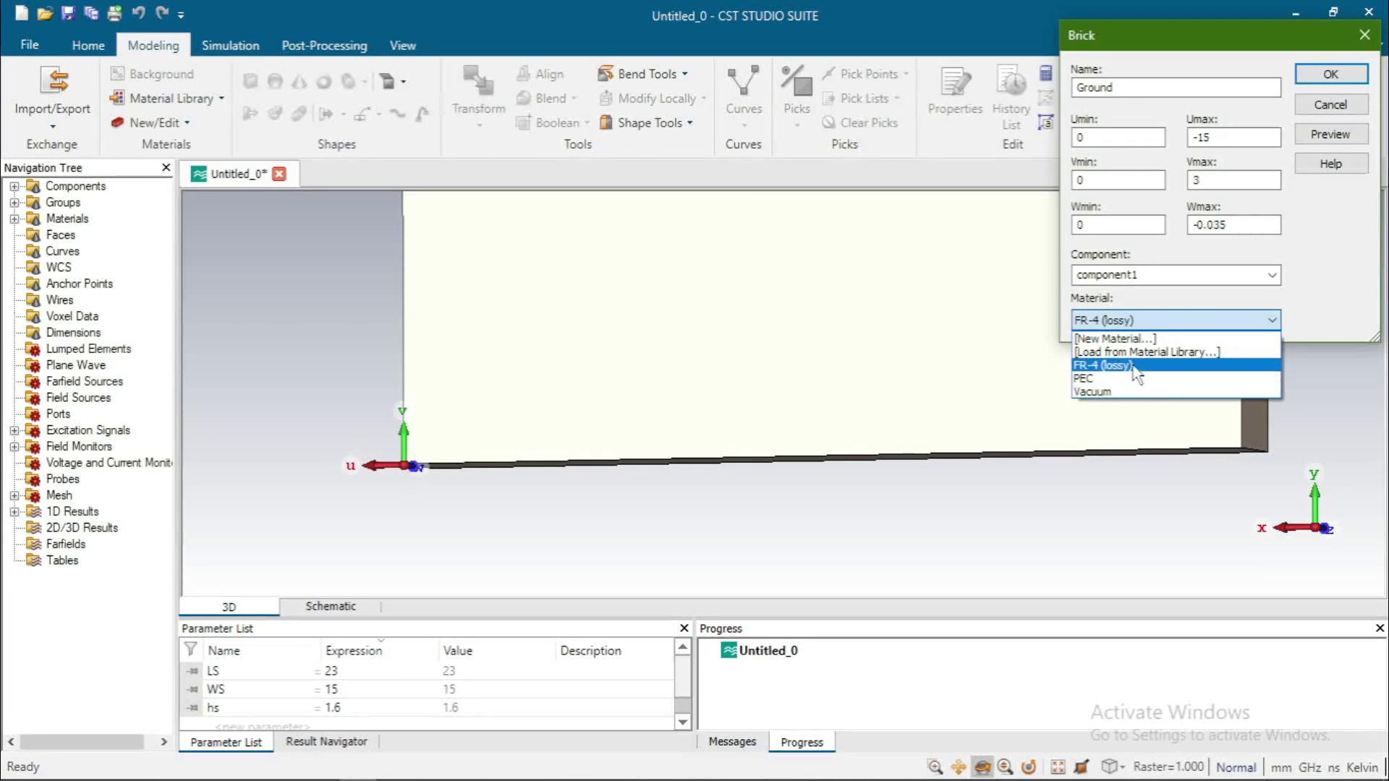
{"action": "left_click", "coordinate": [1133, 351]}
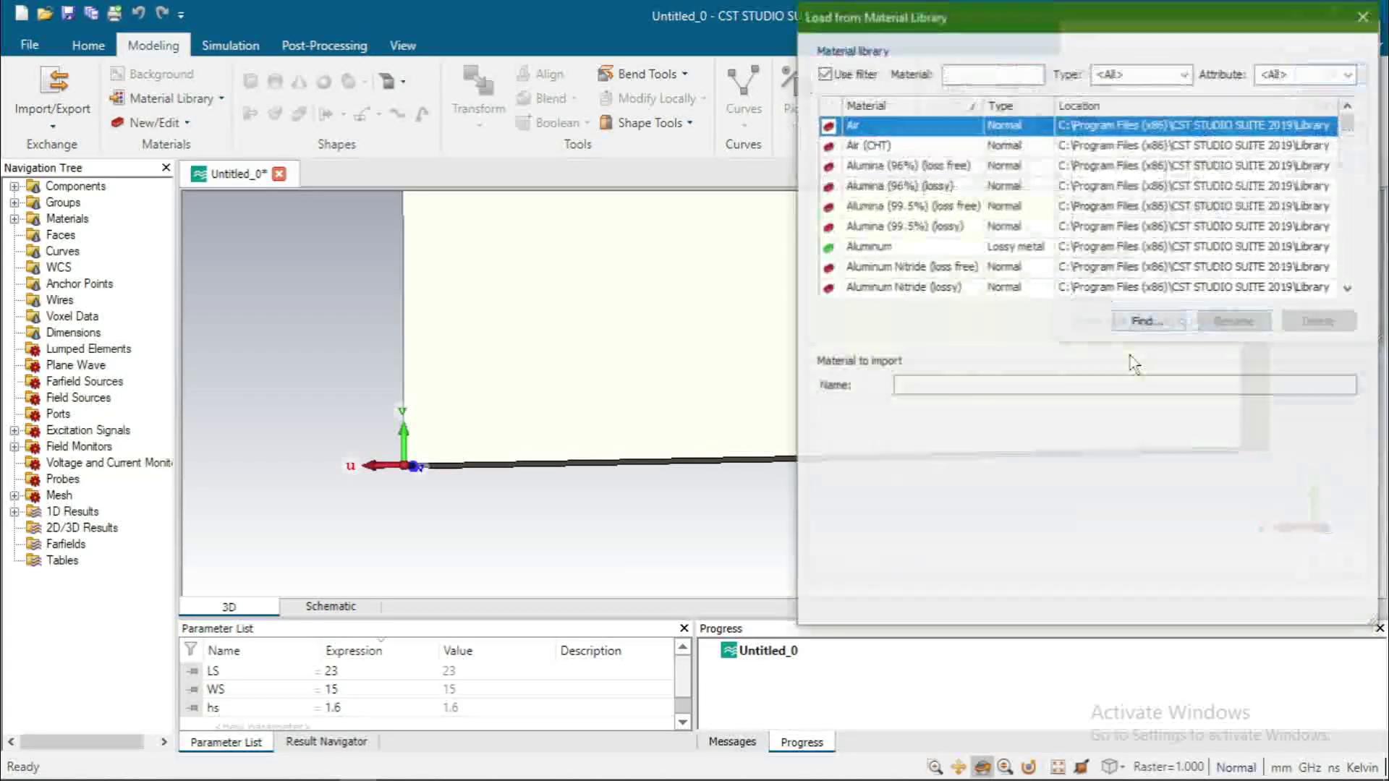
{"action": "left_click", "coordinate": [992, 73]}
{"action": "type", "text": "c"}
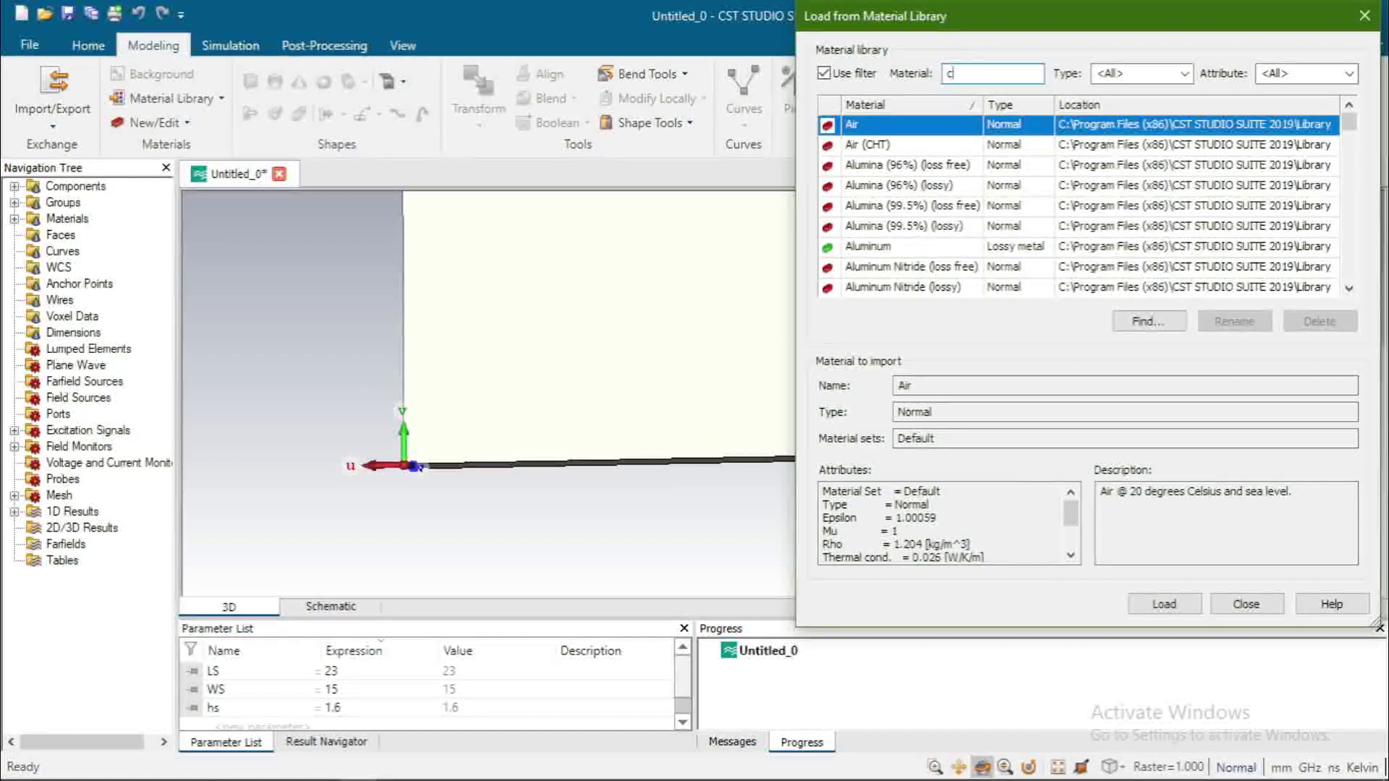
{"action": "type", "text": "opp"}
{"action": "left_click", "coordinate": [995, 144]}
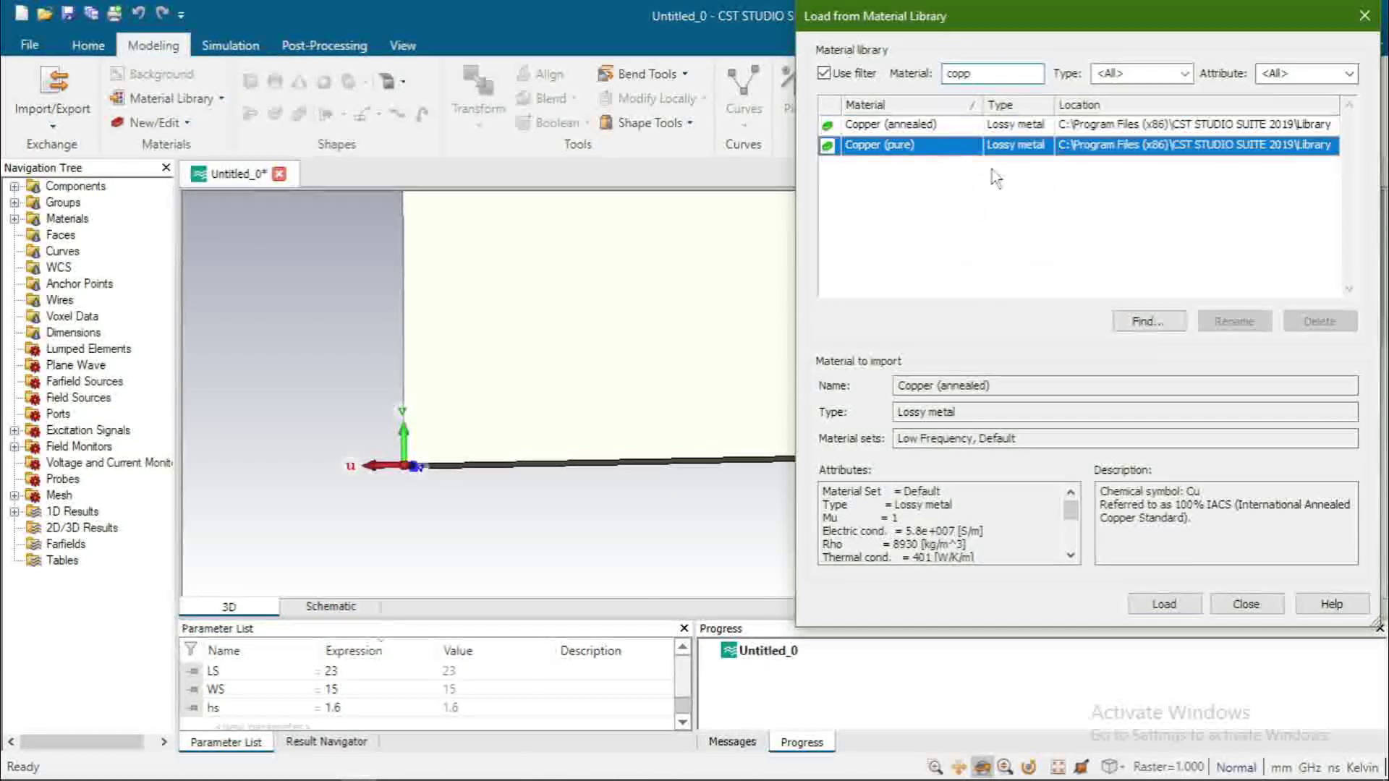
{"action": "left_click", "coordinate": [1165, 605]}
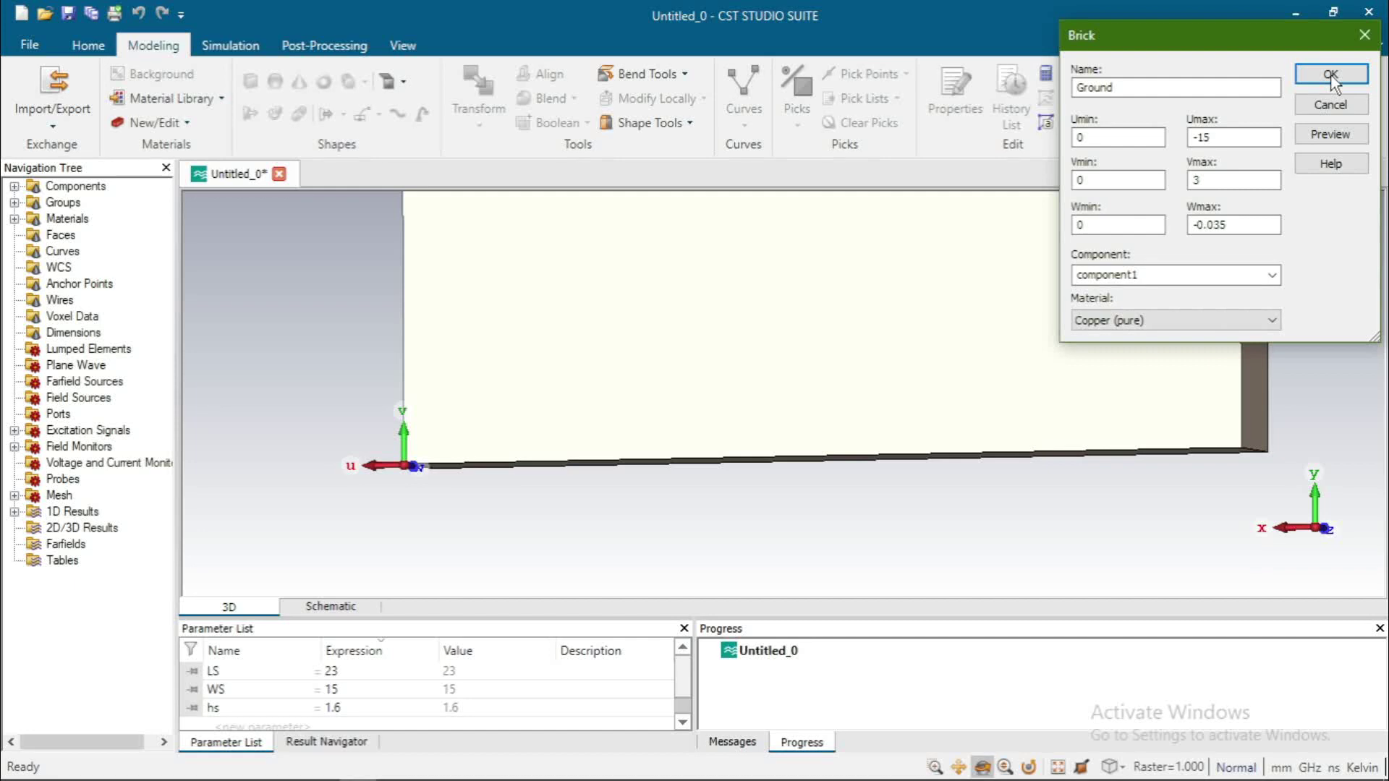
{"action": "left_click", "coordinate": [1331, 76]}
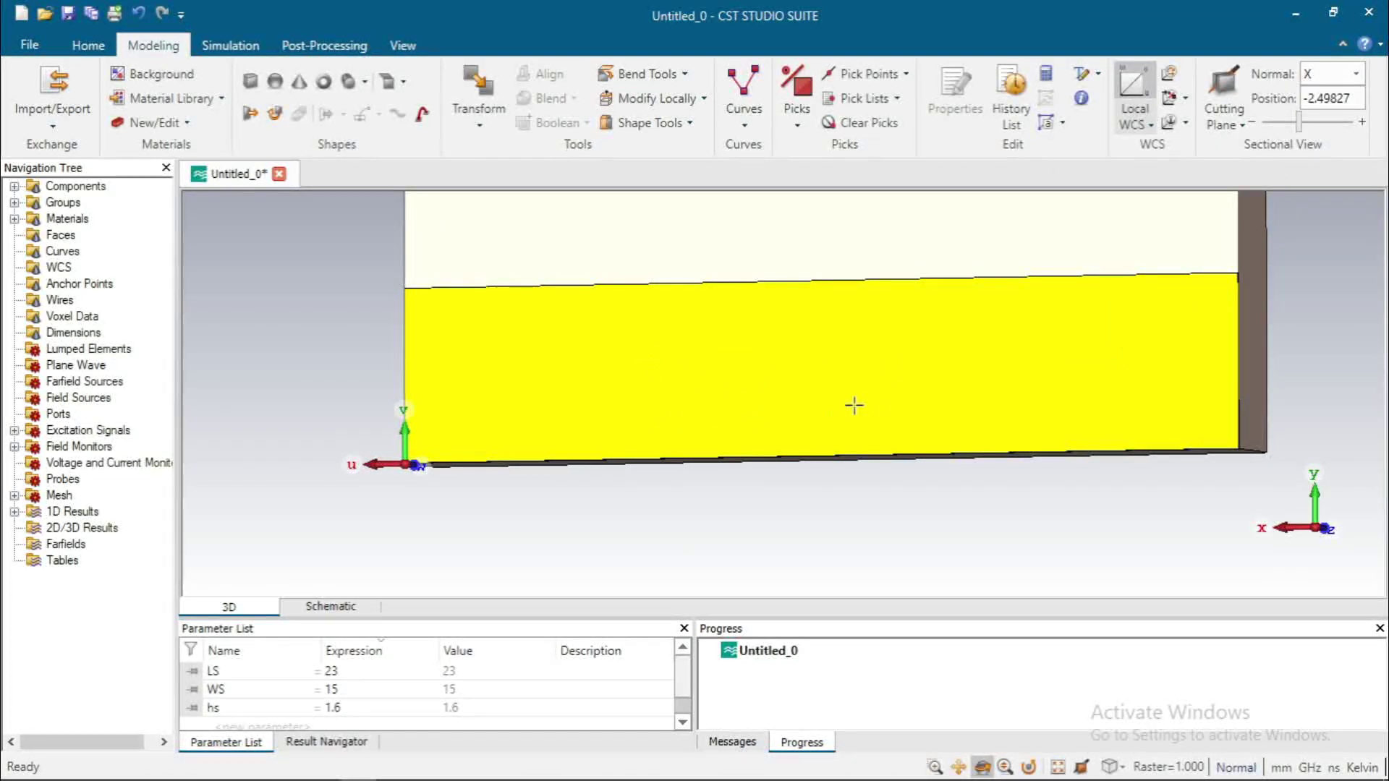
Switch off the local WCS and show the antenna from the front.
{"action": "right_click", "coordinate": [775, 413]}
{"action": "key", "text": "Escape"}
{"action": "left_click", "coordinate": [1131, 92]}
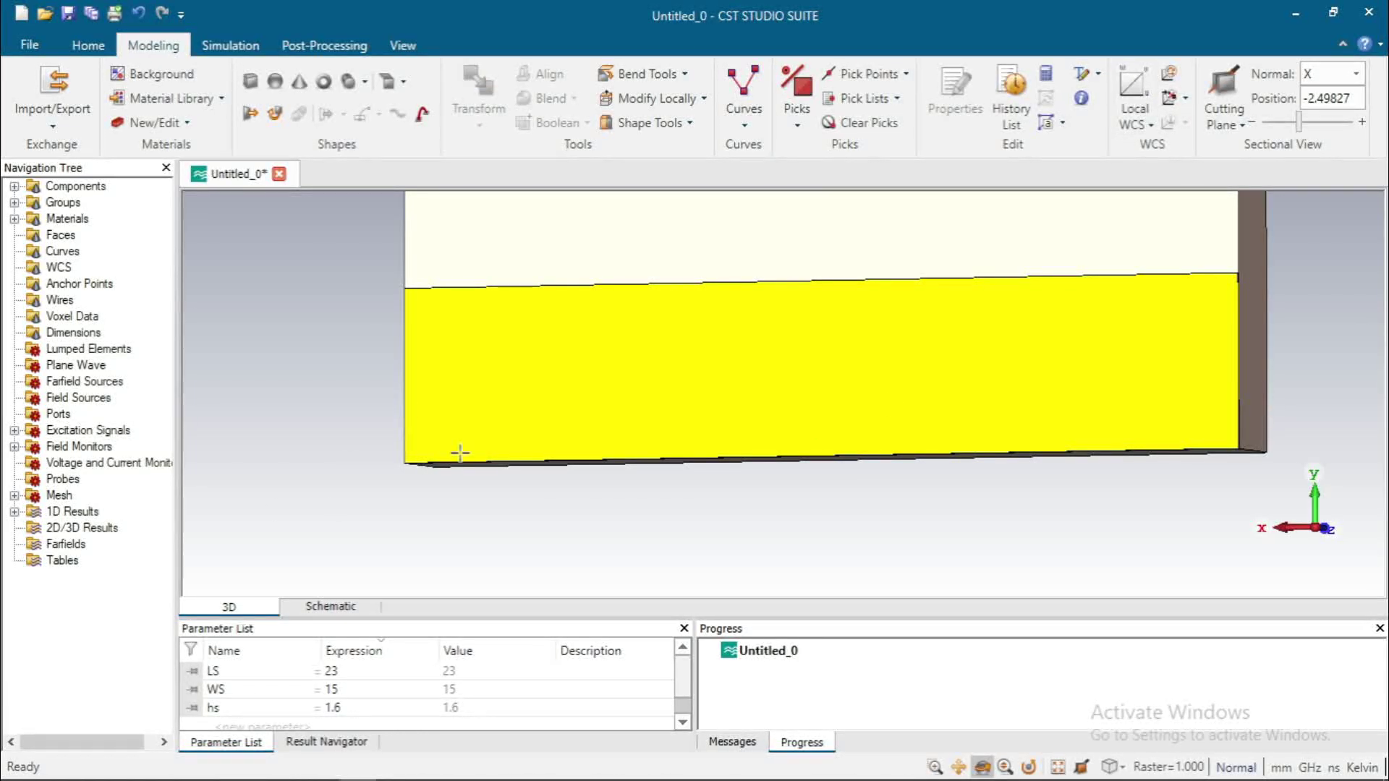
{"action": "key", "text": "space"}
{"action": "right_click", "coordinate": [1098, 207]}
{"action": "left_click", "coordinate": [1089, 716]}
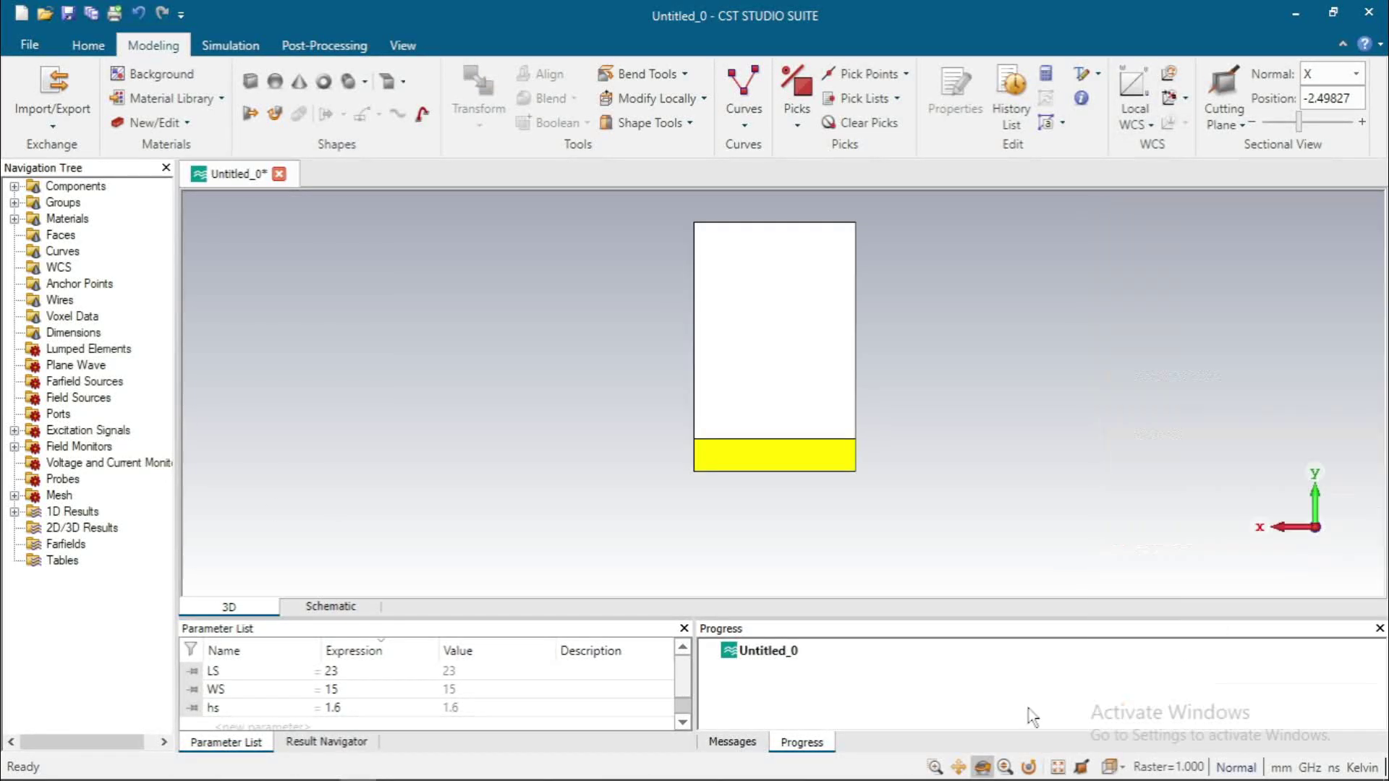
{"action": "left_click", "coordinate": [1123, 768]}
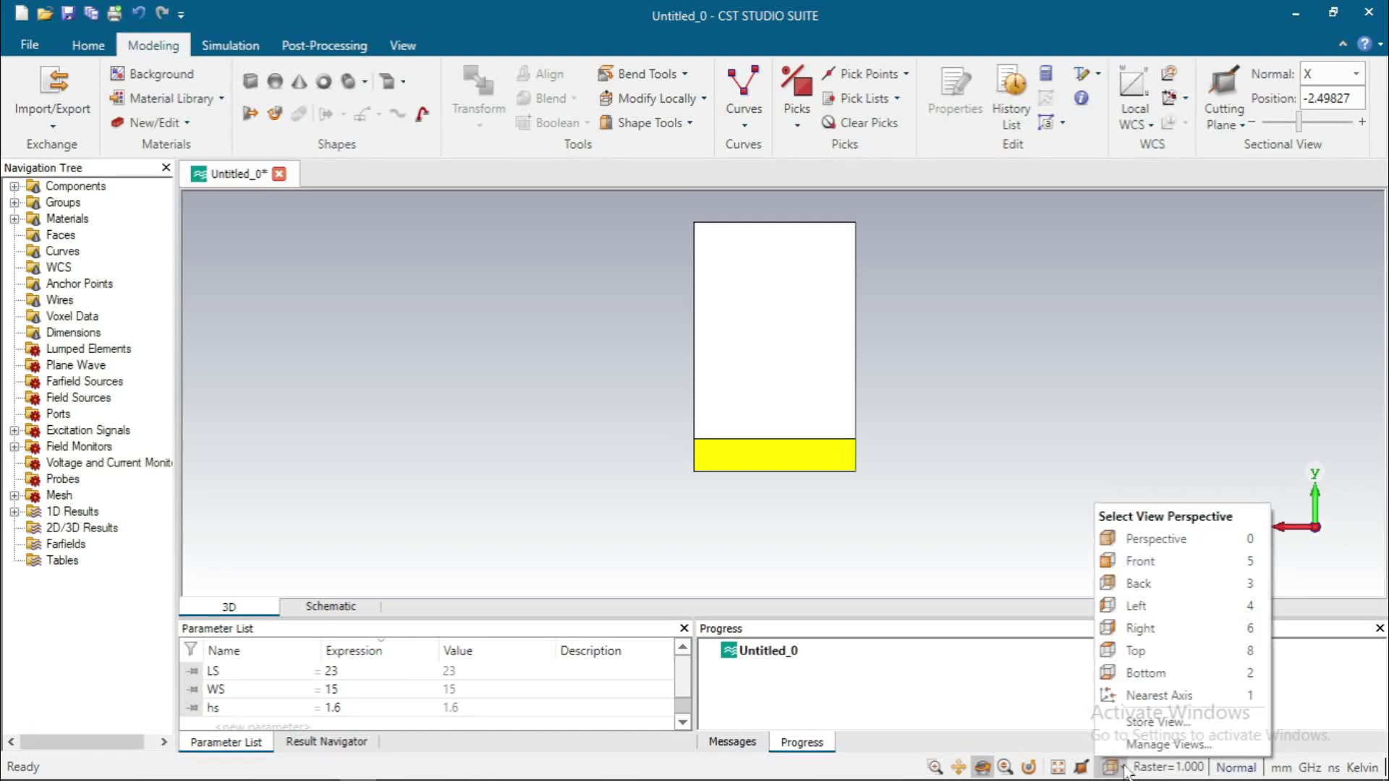
{"action": "left_click", "coordinate": [1156, 564]}
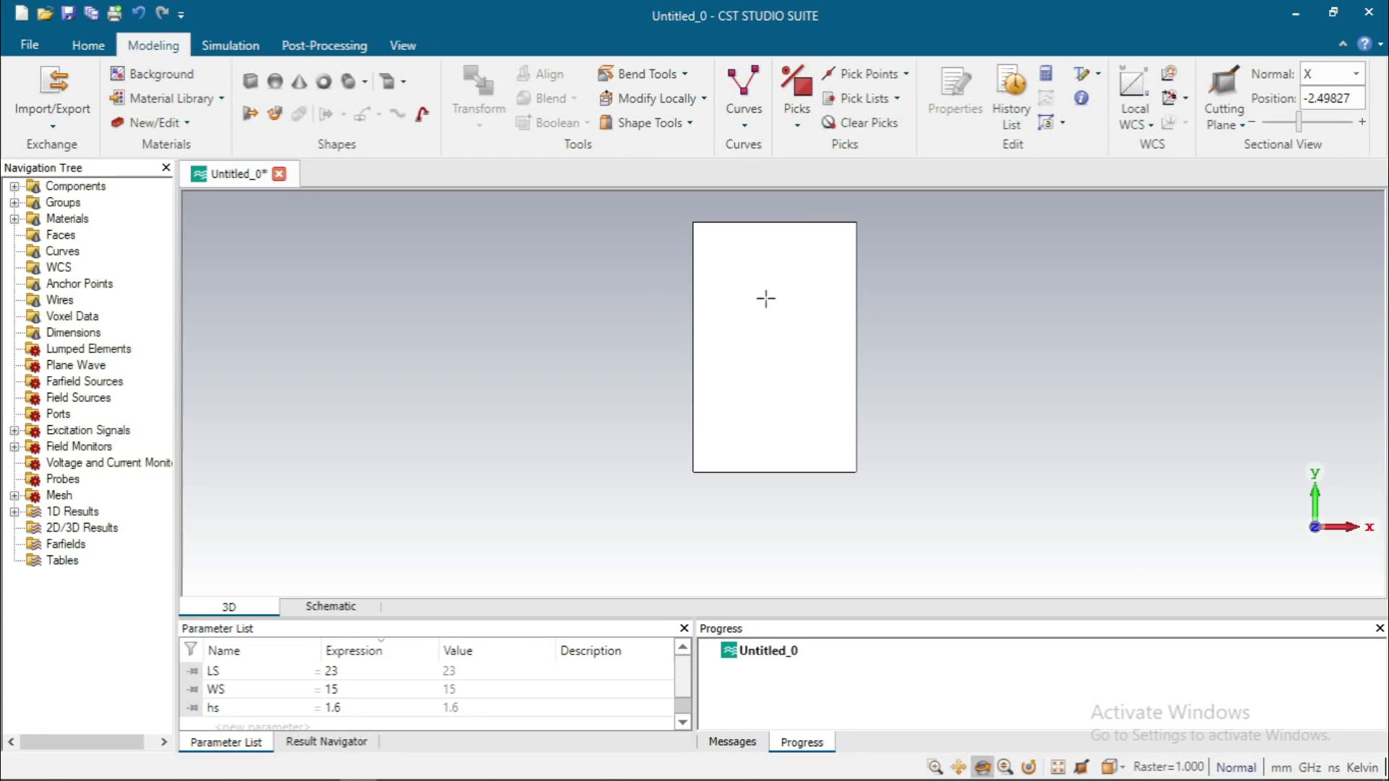
Check the feed line dimensions in Table 1 of the paper PDF and return to CST.
{"action": "scroll", "coordinate": [792, 449], "scroll_direction": "up", "scroll_amount": 3}
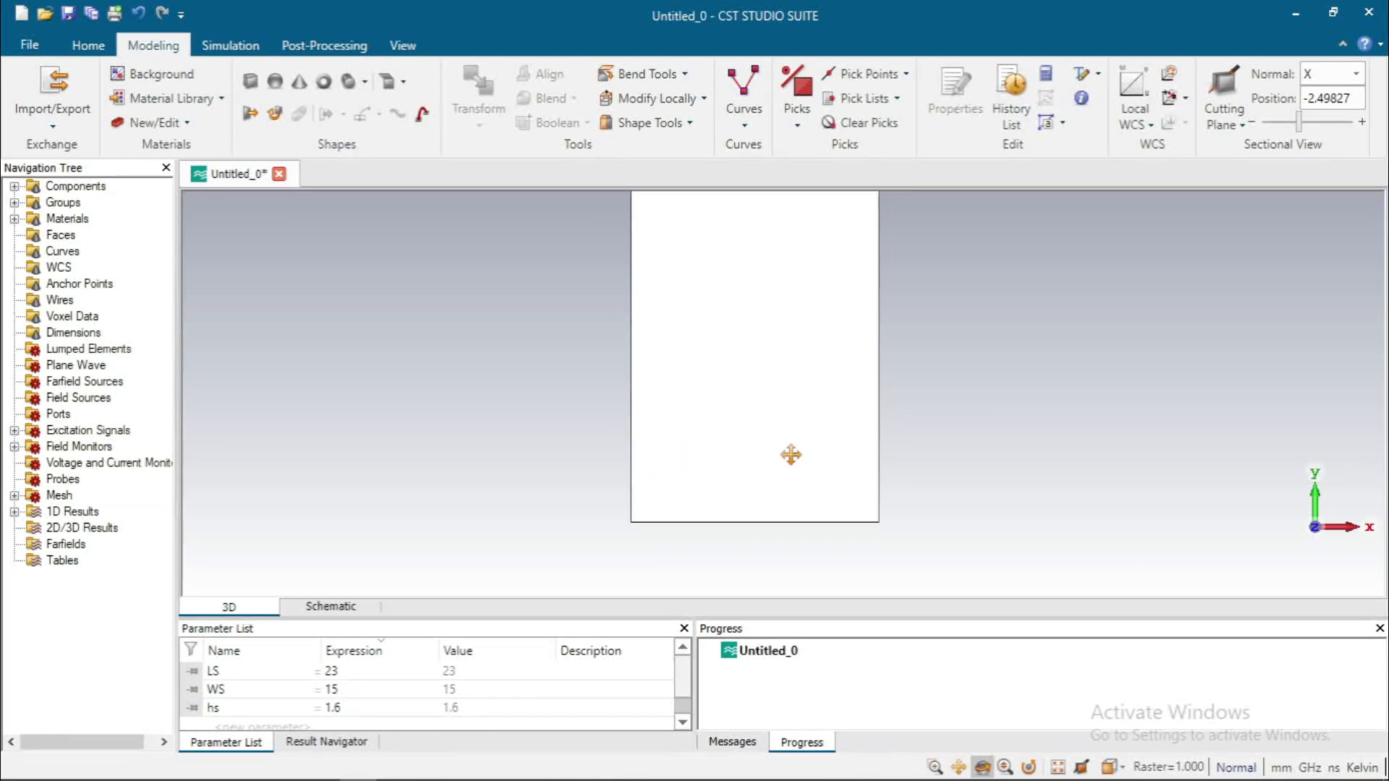
{"action": "scroll", "coordinate": [779, 482], "scroll_direction": "down", "scroll_amount": 3}
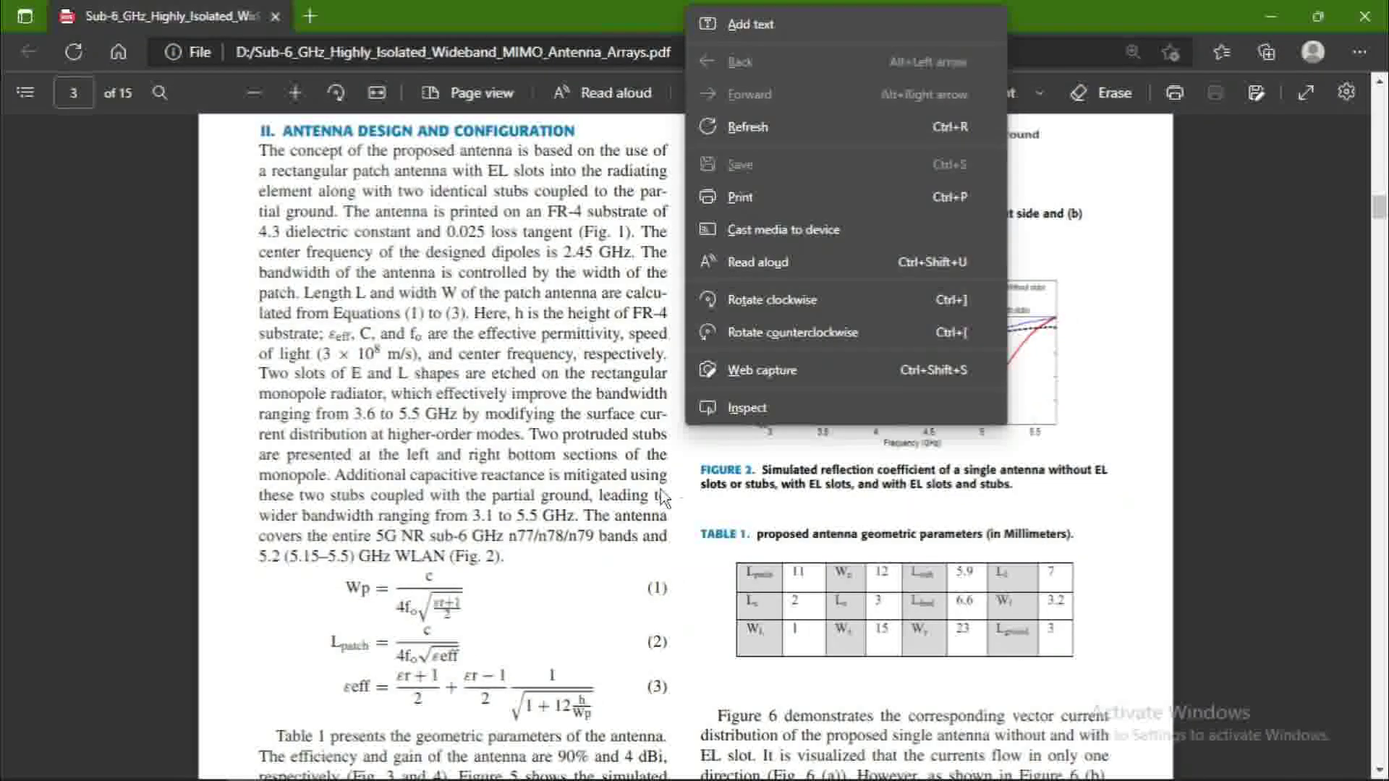
{"action": "left_click", "coordinate": [659, 488]}
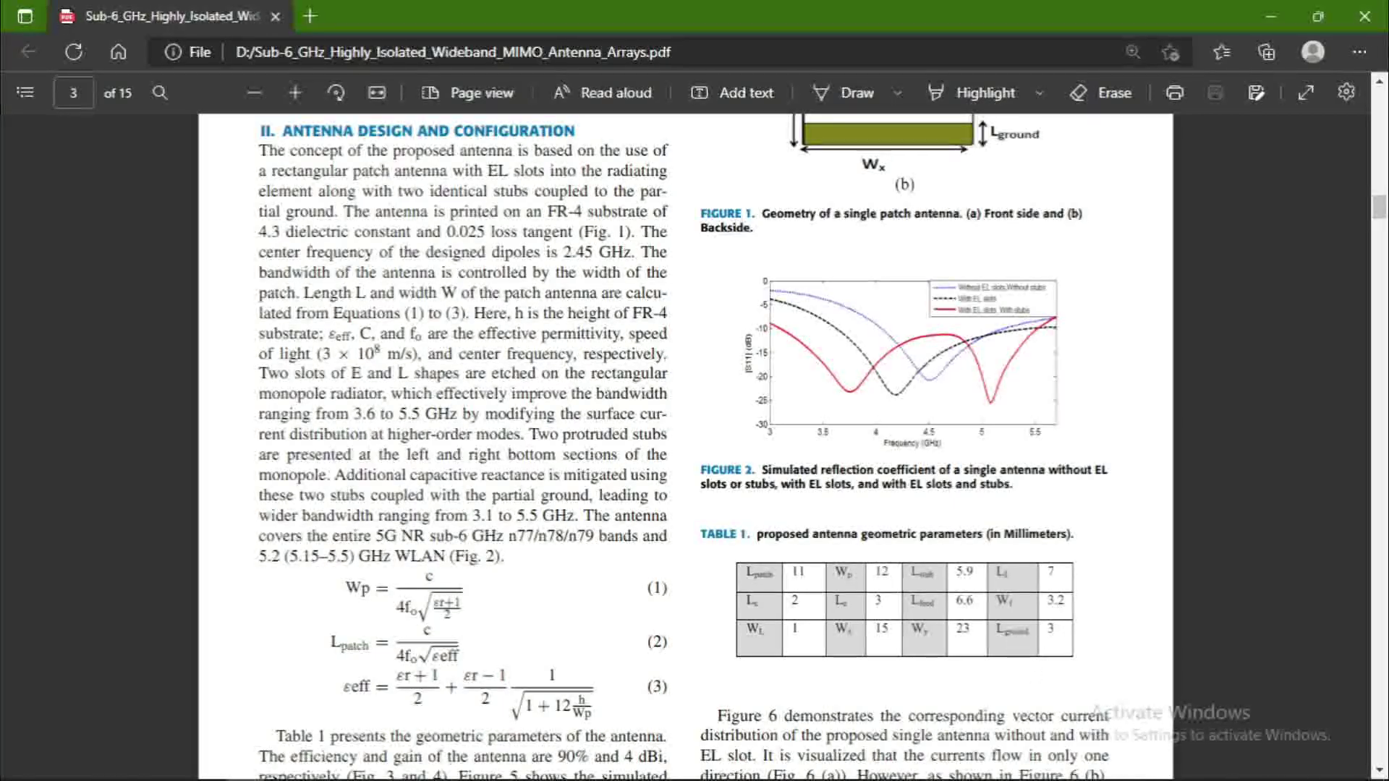
{"action": "left_click", "coordinate": [359, 767]}
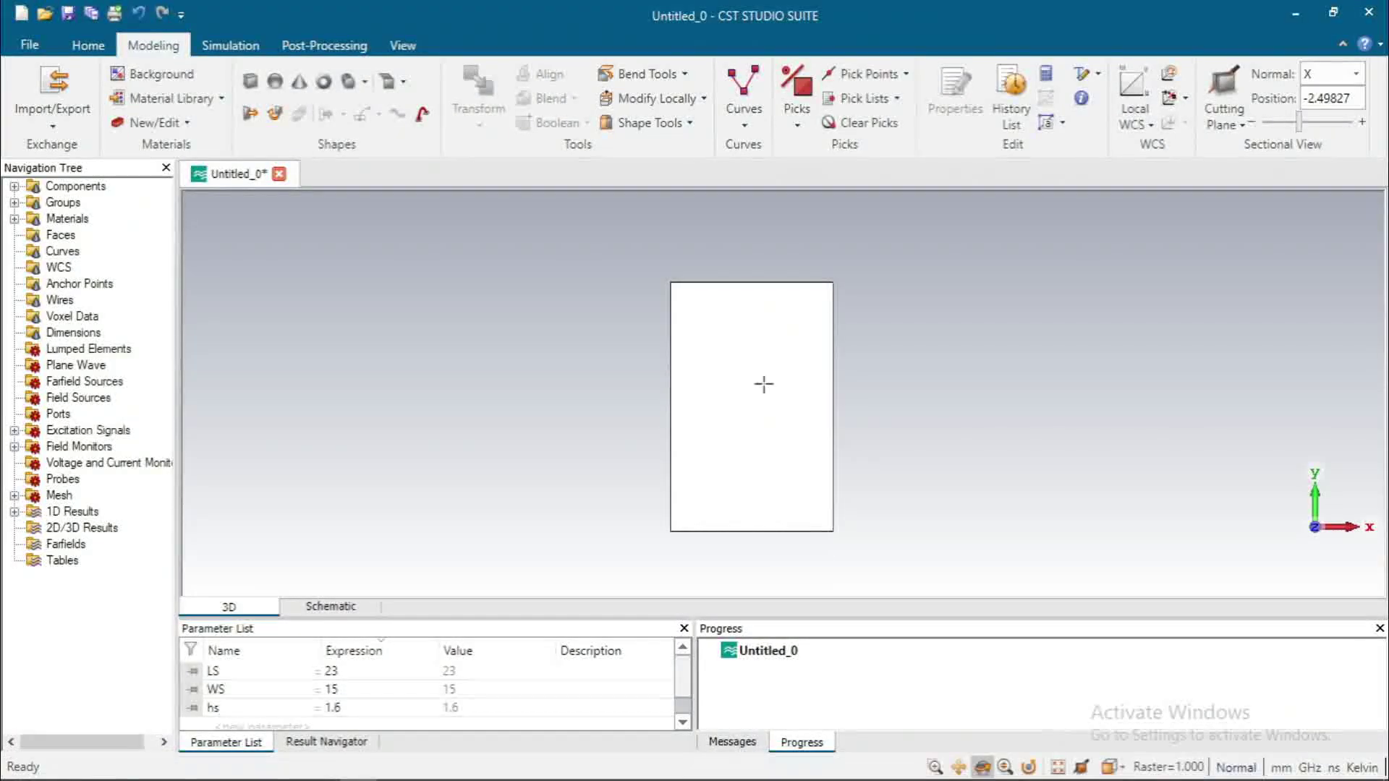
Pick the center of the substrate's lower front edge at X 0, Y -11.5, Z 1.6 and align the local WCS with it.
{"action": "left_click", "coordinate": [251, 80]}
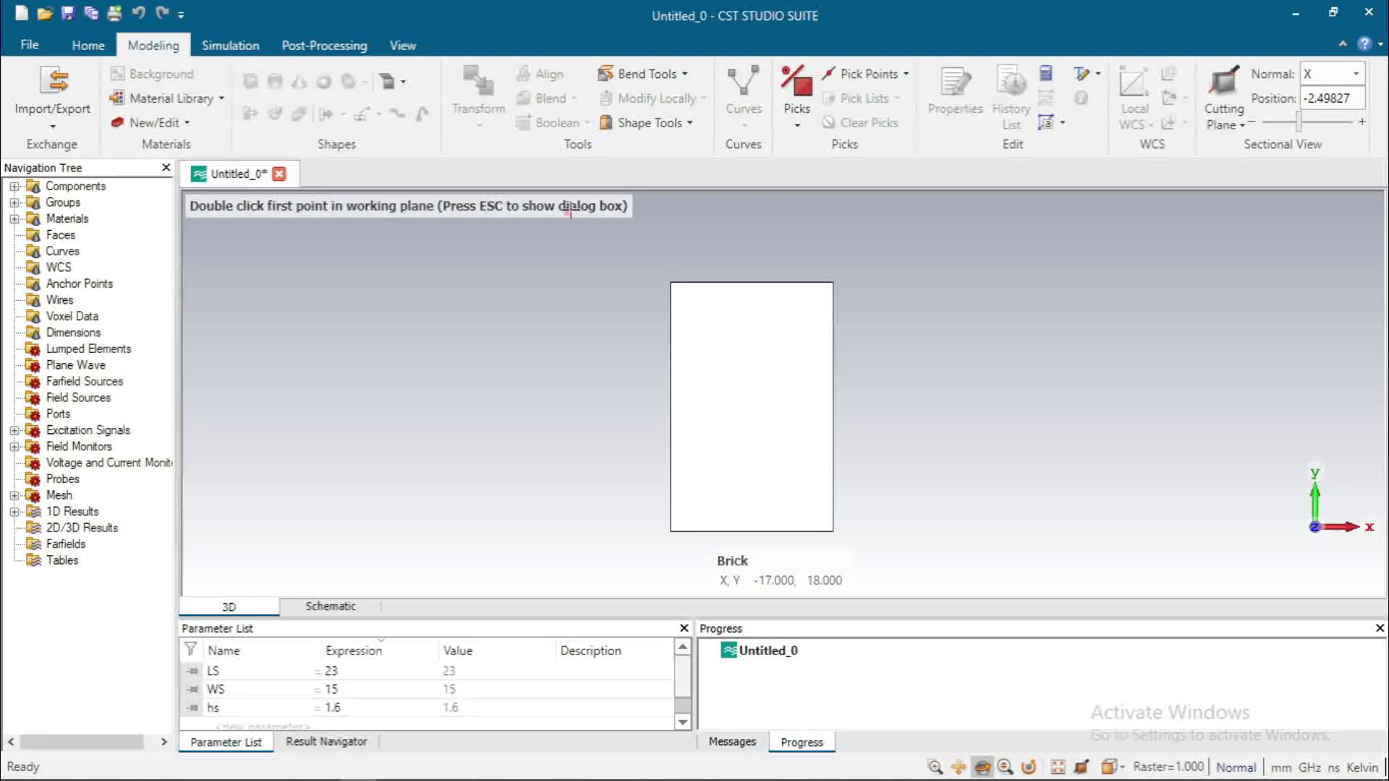
{"action": "right_click", "coordinate": [780, 510]}
{"action": "left_click", "coordinate": [918, 77]}
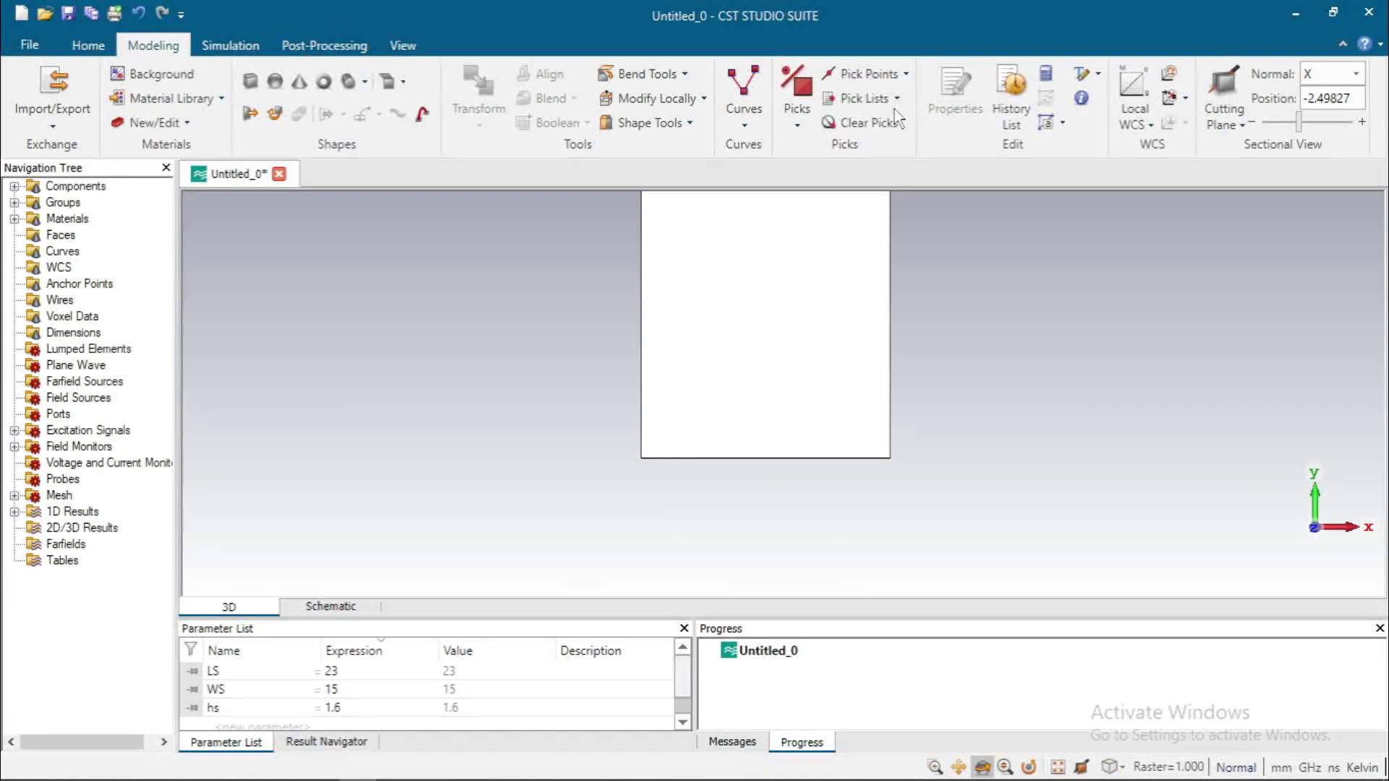
{"action": "left_click", "coordinate": [907, 75]}
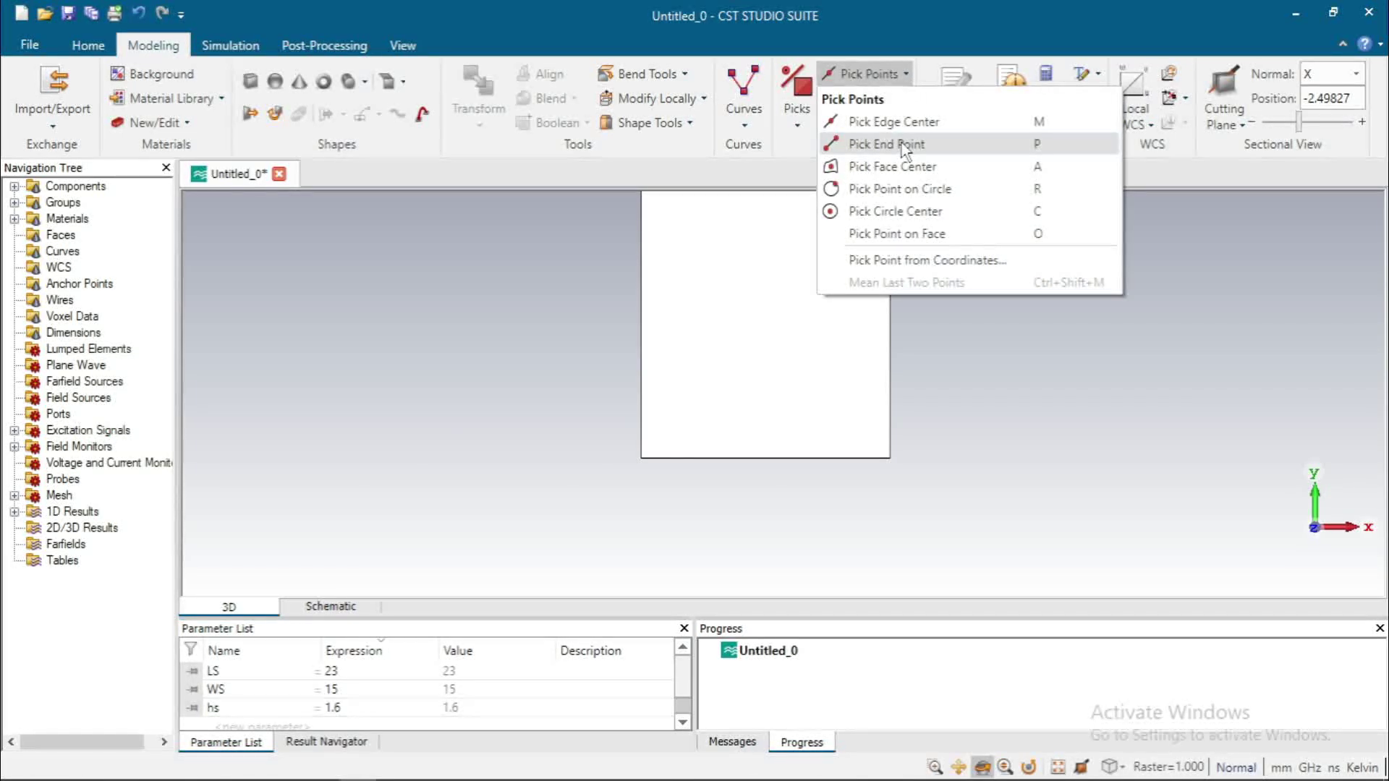
{"action": "left_click", "coordinate": [908, 123]}
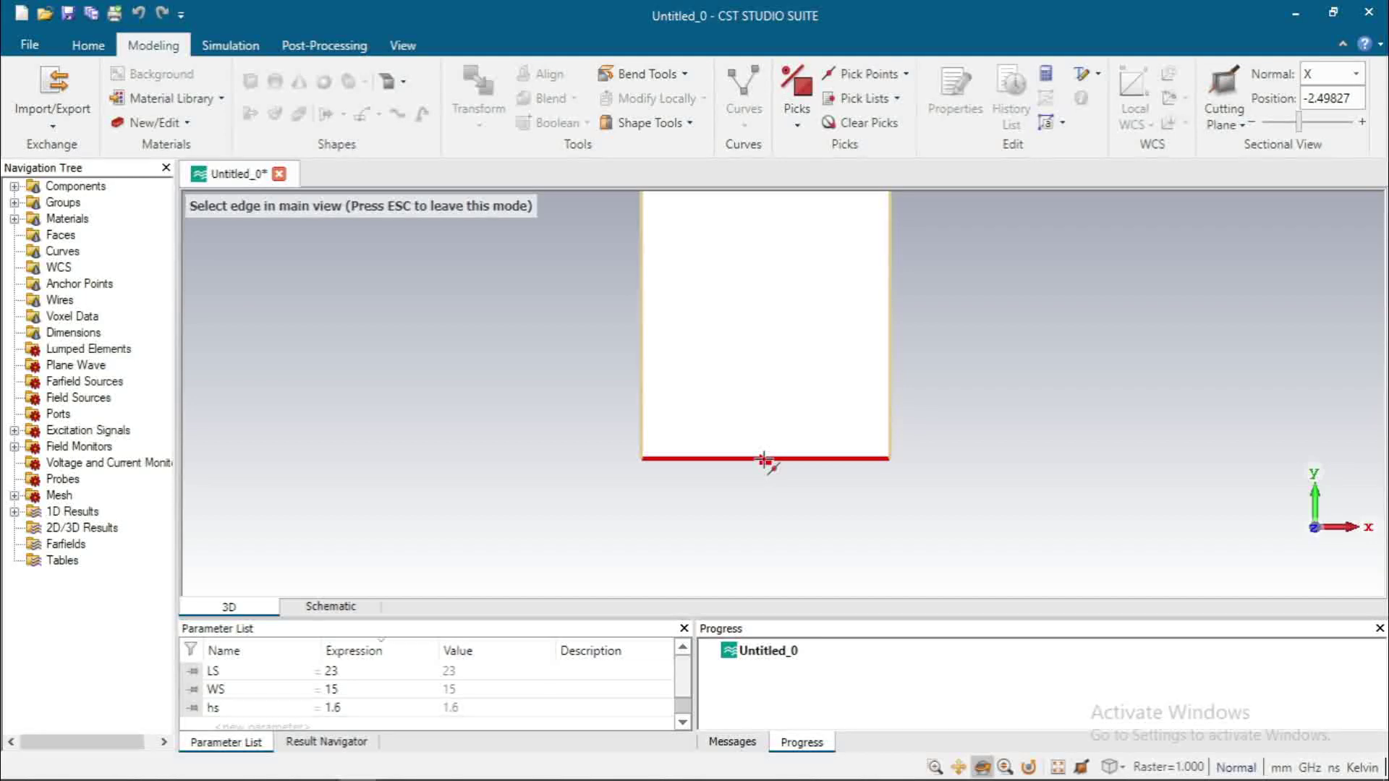
{"action": "key", "text": "Escape"}
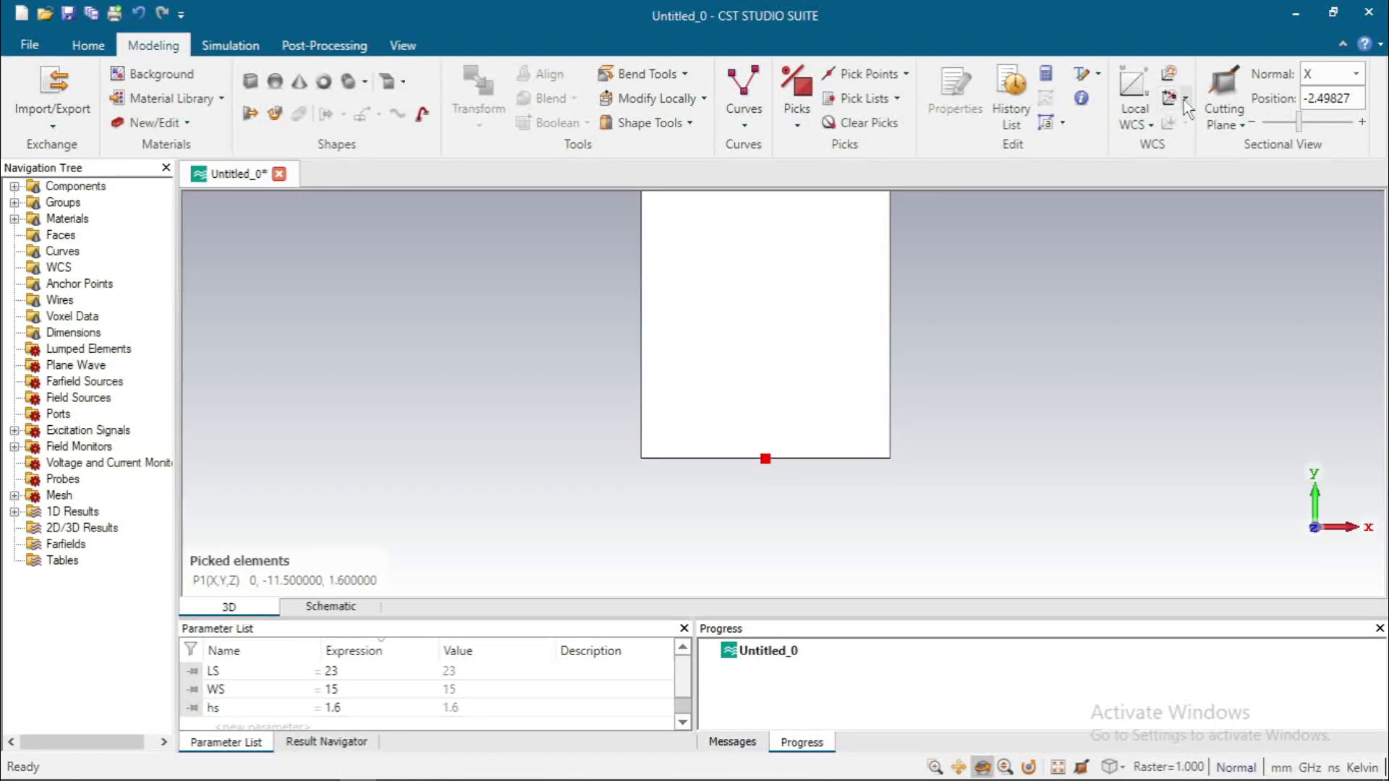
{"action": "left_click", "coordinate": [1184, 100]}
{"action": "left_click", "coordinate": [1185, 125]}
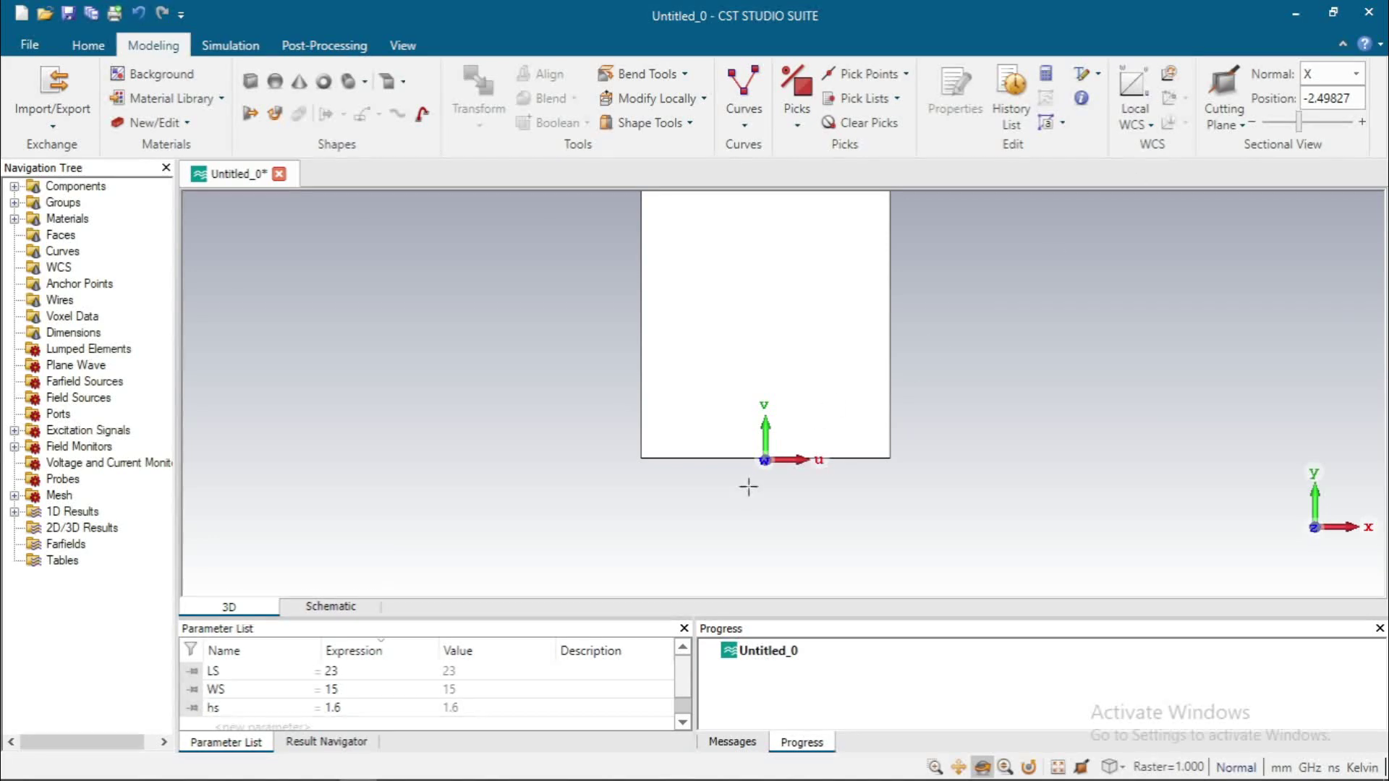
Start a new brick named feedline with Umin -3.2/2 and Umax 3.2/2.
{"action": "left_click", "coordinate": [249, 82]}
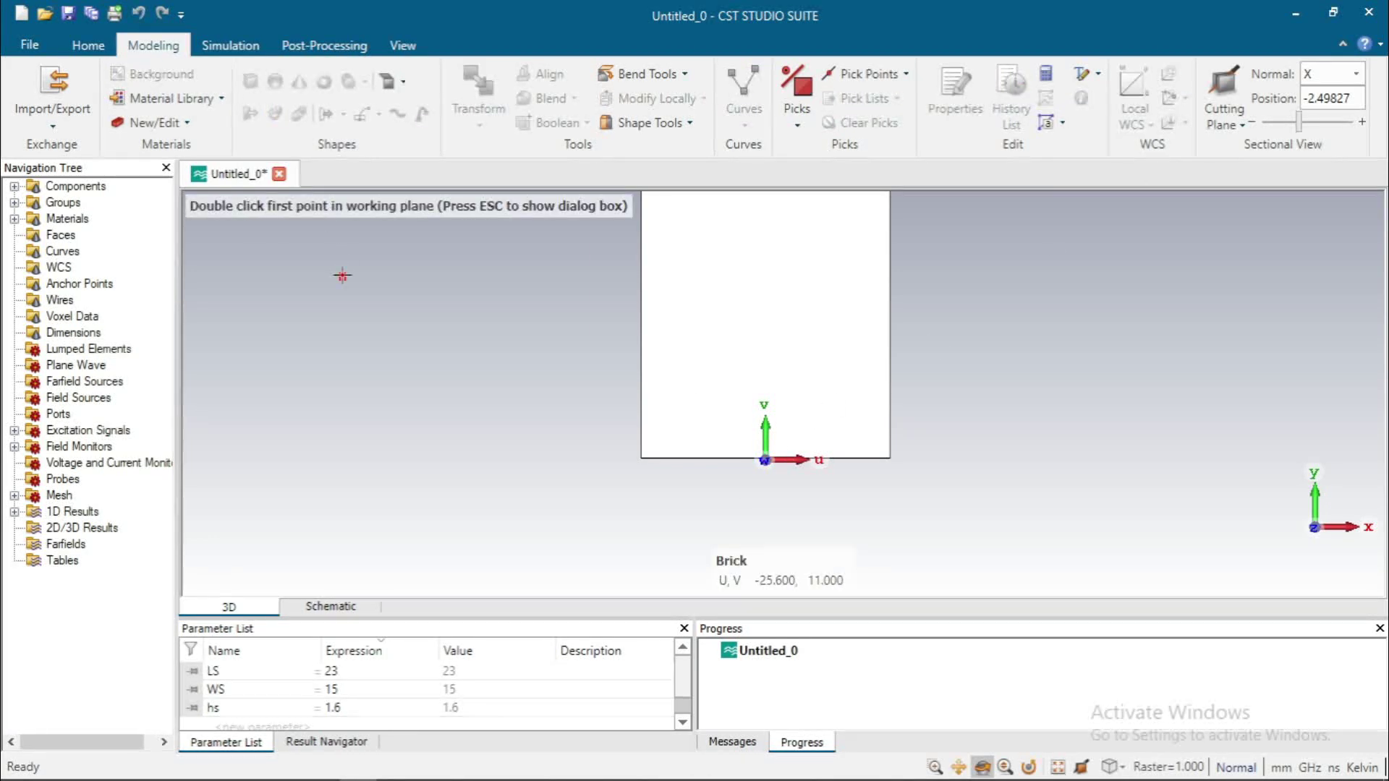
{"action": "key", "text": "Escape"}
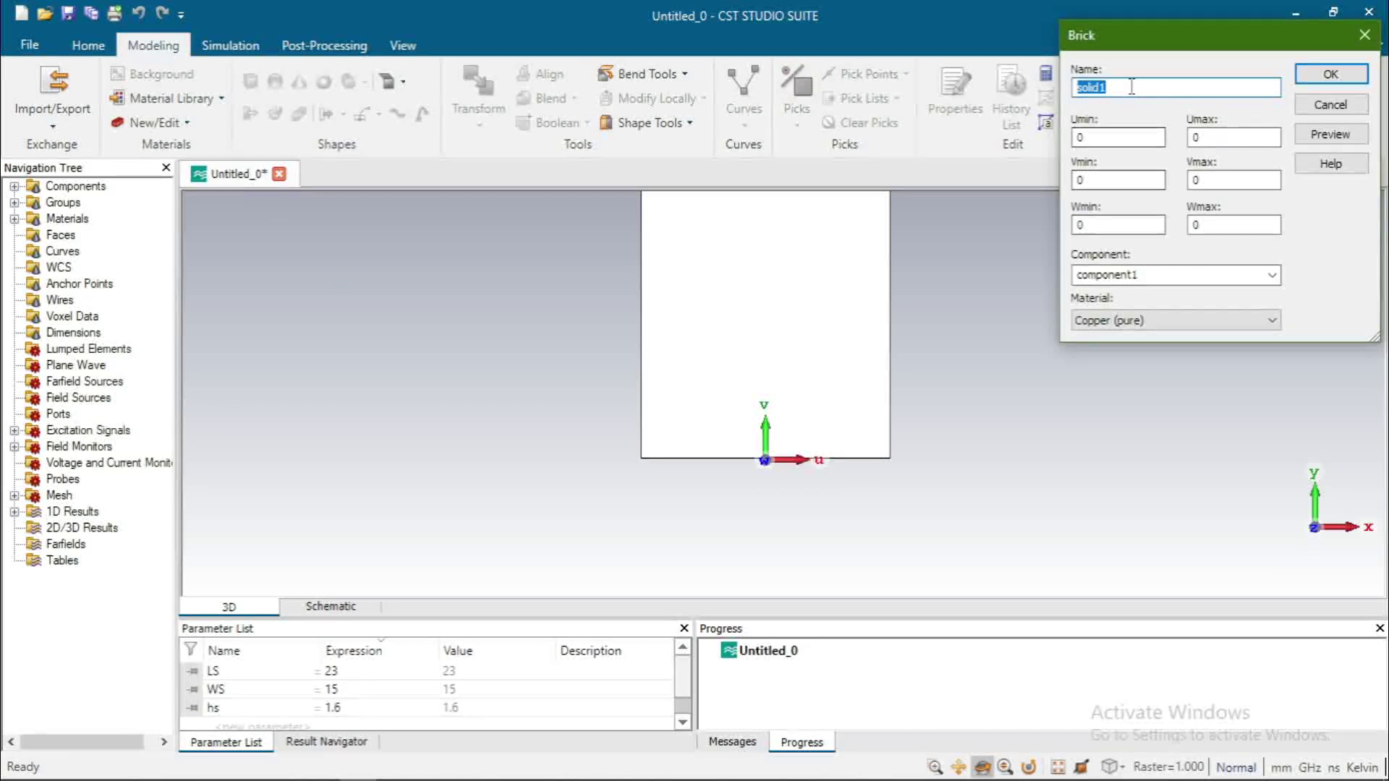
{"action": "type", "text": "feedline"}
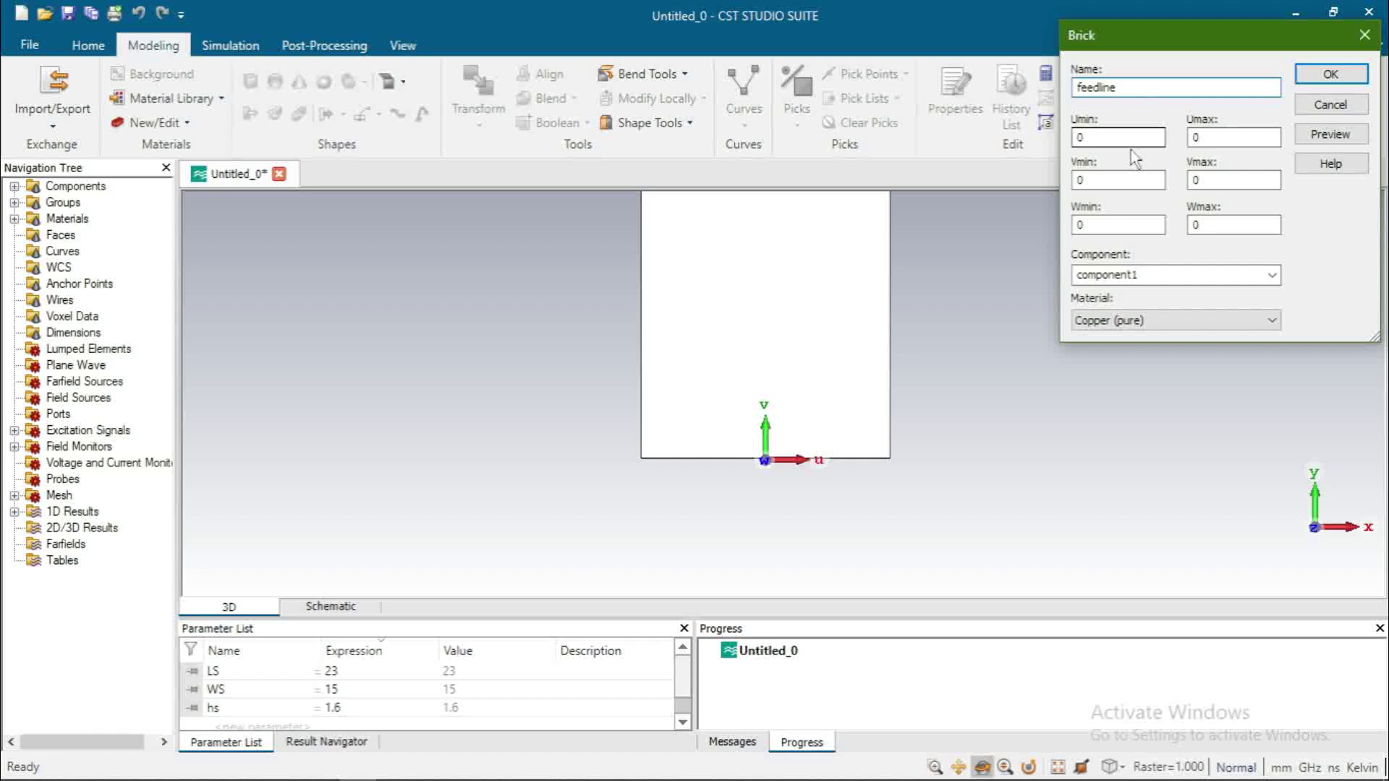
{"action": "left_click", "coordinate": [1120, 134]}
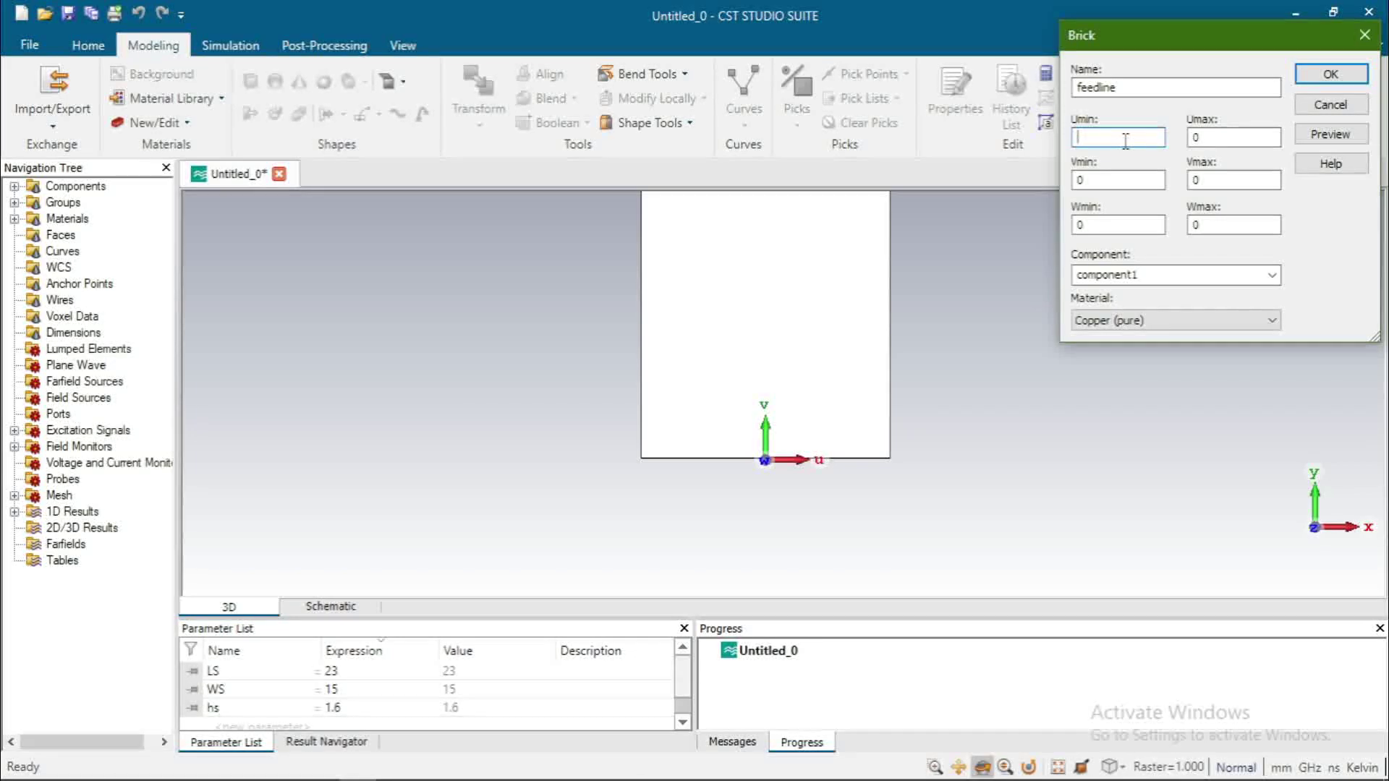
{"action": "type", "text": "-3.2/3.2/"}
Check the feed length in Table 1 of the paper PDF, return to CST, and set the brick's Vmax to 6.6.
{"action": "key", "text": "alt+Tab"}
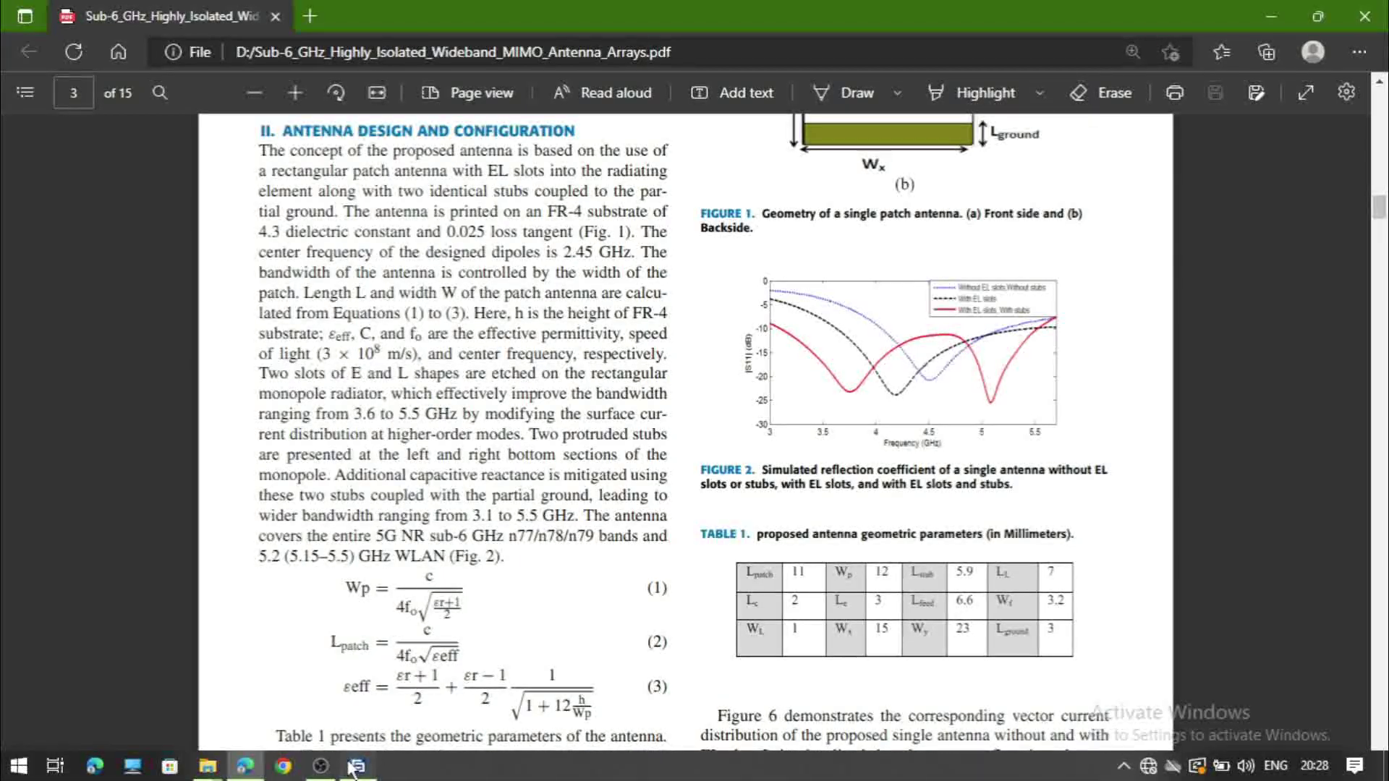
{"action": "left_click", "coordinate": [373, 765]}
{"action": "left_click", "coordinate": [1096, 183]}
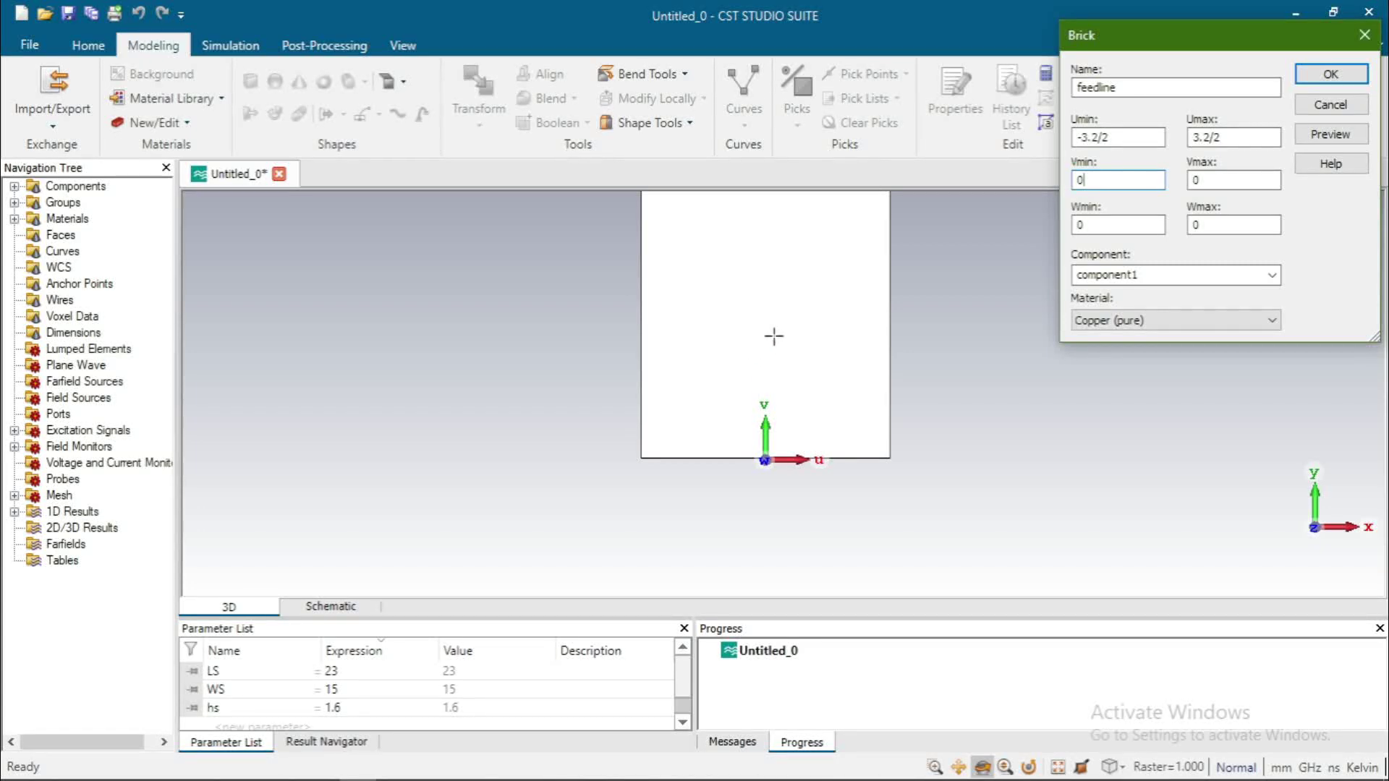
{"action": "key", "text": "Tab"}
{"action": "type", "text": "6.6"}
Set the feedline's Wmax to 0.035, preview it on the substrate, and create the brick in Copper (pure).
{"action": "left_click", "coordinate": [1197, 227]}
{"action": "left_click", "coordinate": [1315, 136]}
{"action": "right_click", "coordinate": [978, 299]}
{"action": "left_click", "coordinate": [942, 306]}
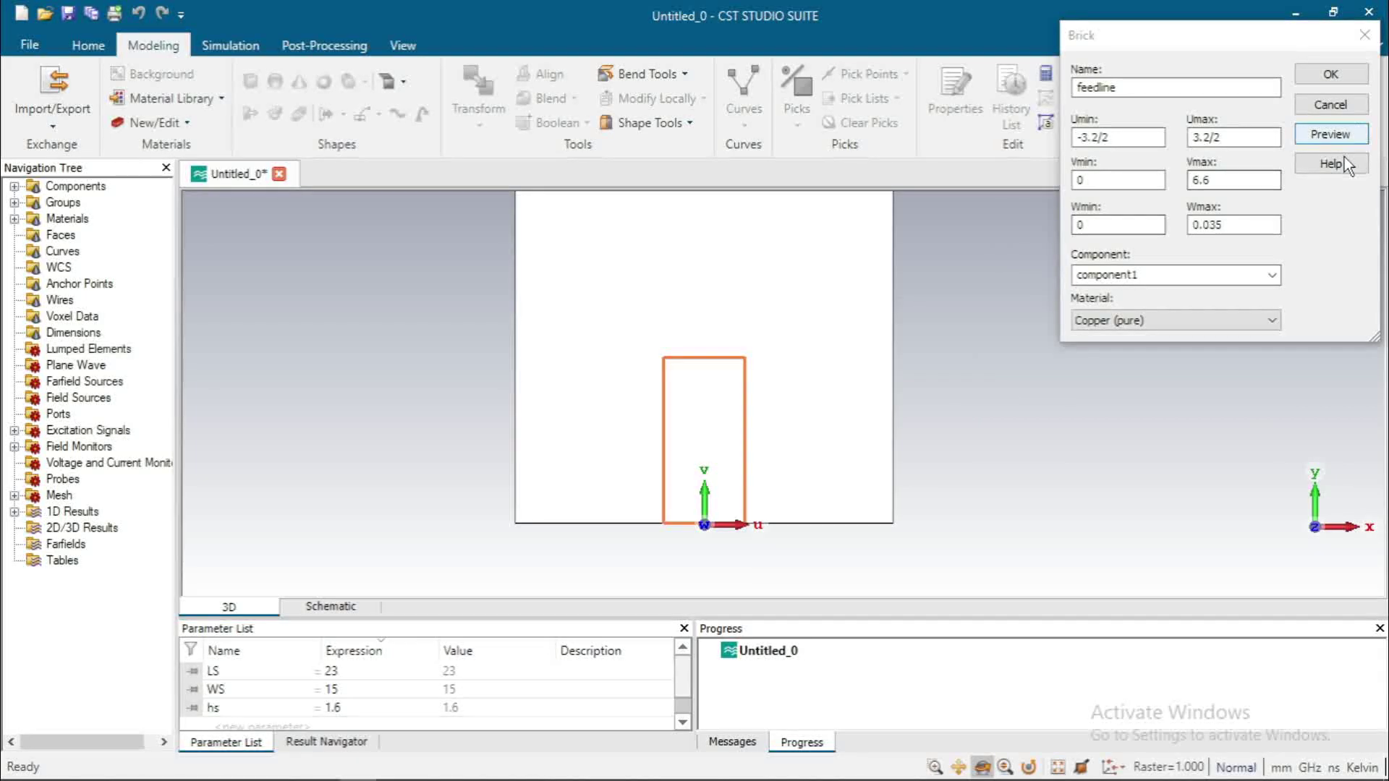
{"action": "left_click", "coordinate": [1329, 137]}
{"action": "left_click", "coordinate": [1332, 75]}
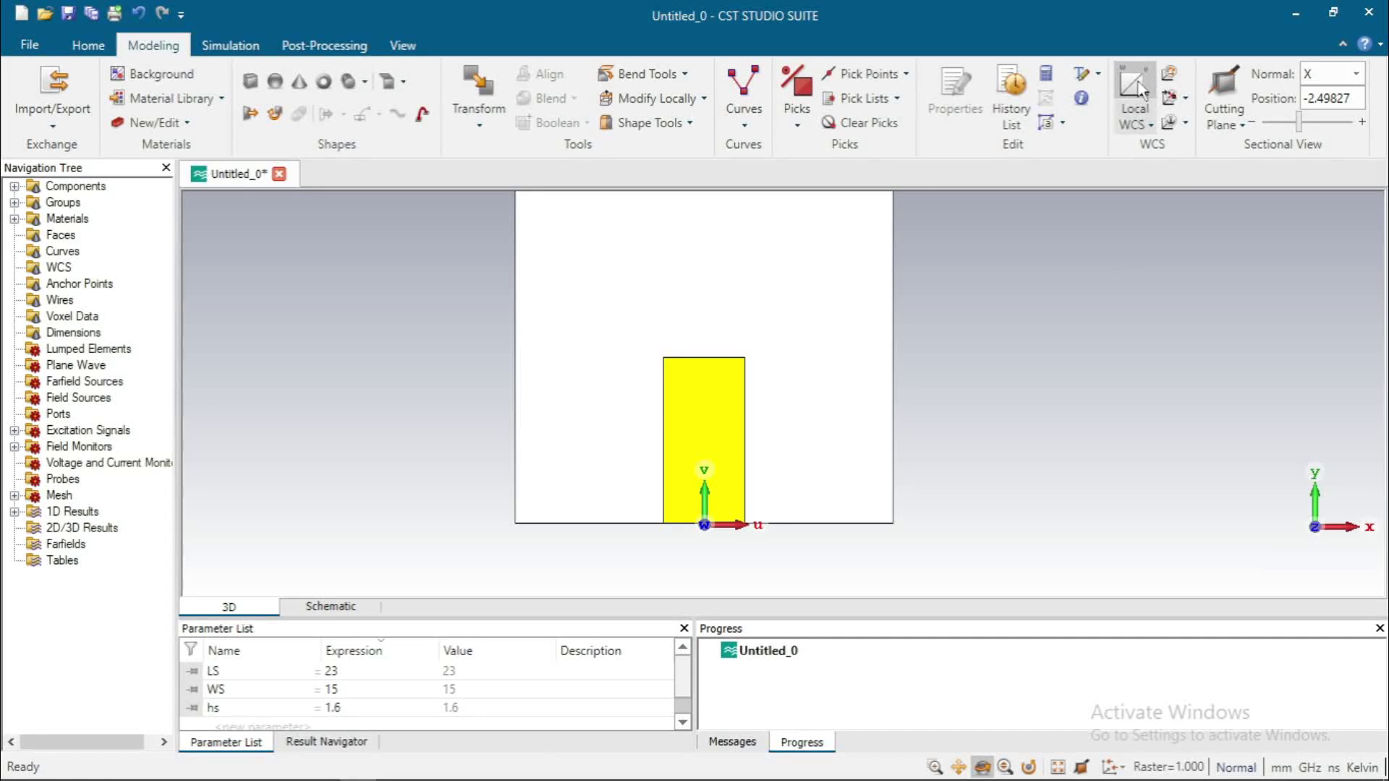
Switch off the local WCS, pick the center of the feedline's upper front edge, and align the local WCS with that point.
{"action": "left_click", "coordinate": [1135, 85]}
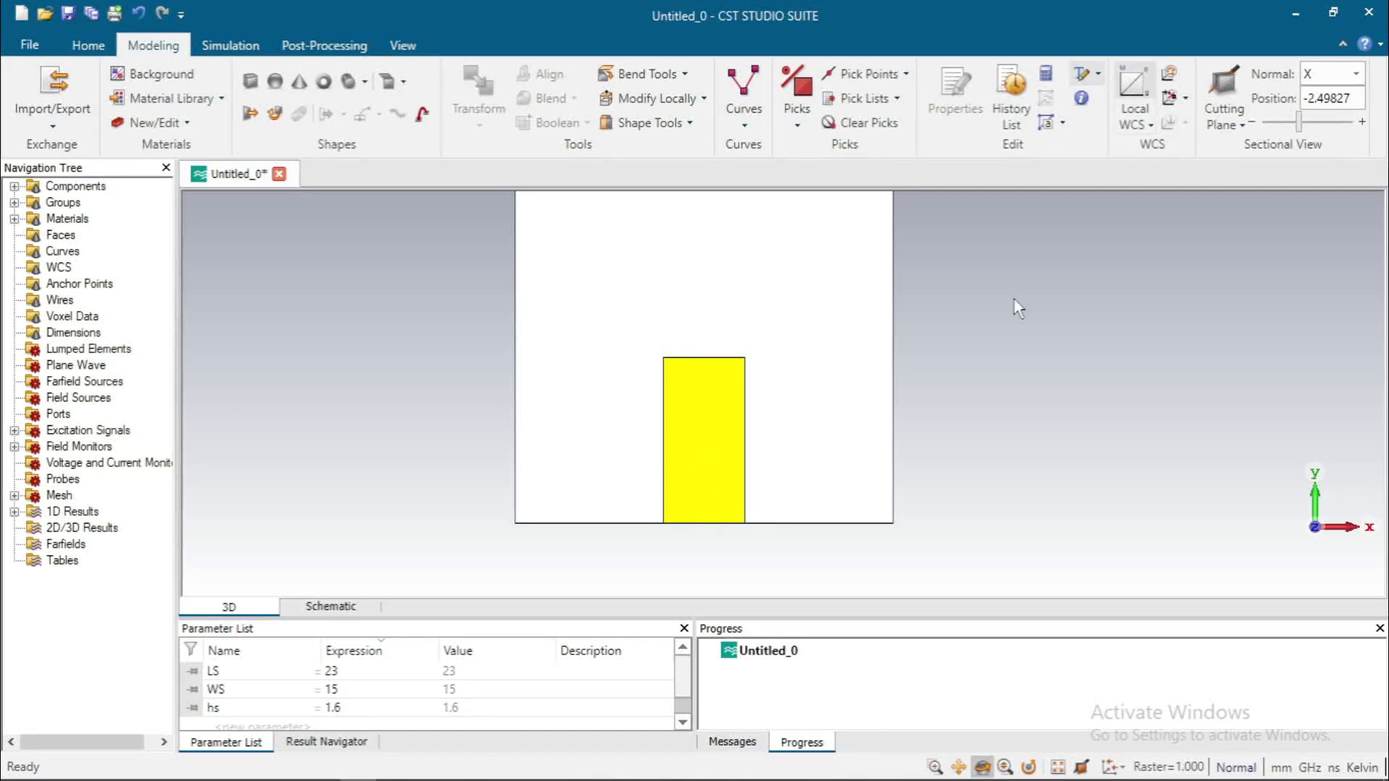
{"action": "scroll", "coordinate": [854, 377], "scroll_direction": "down", "scroll_amount": 1}
{"action": "middle_click_drag", "start_coordinate": [843, 375], "coordinate": [769, 518]}
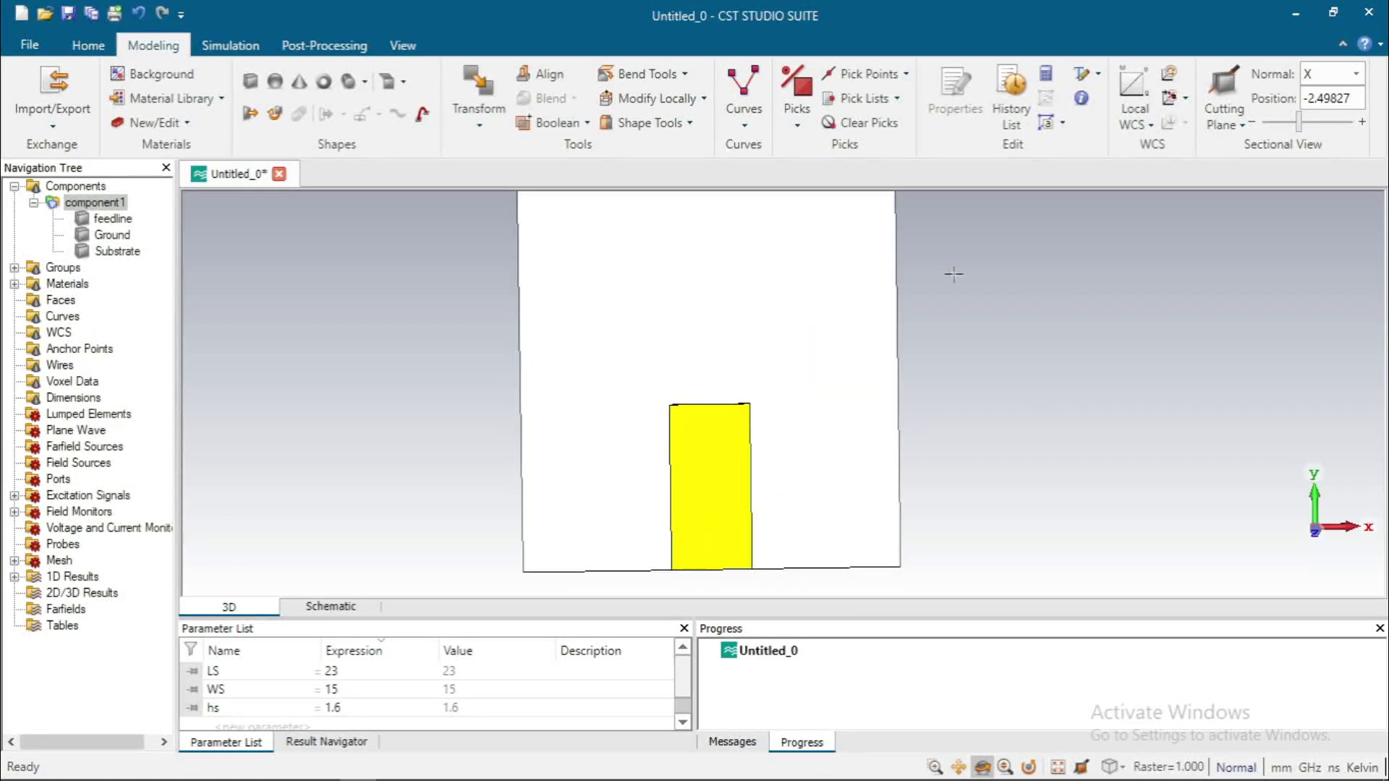
{"action": "left_click", "coordinate": [906, 74]}
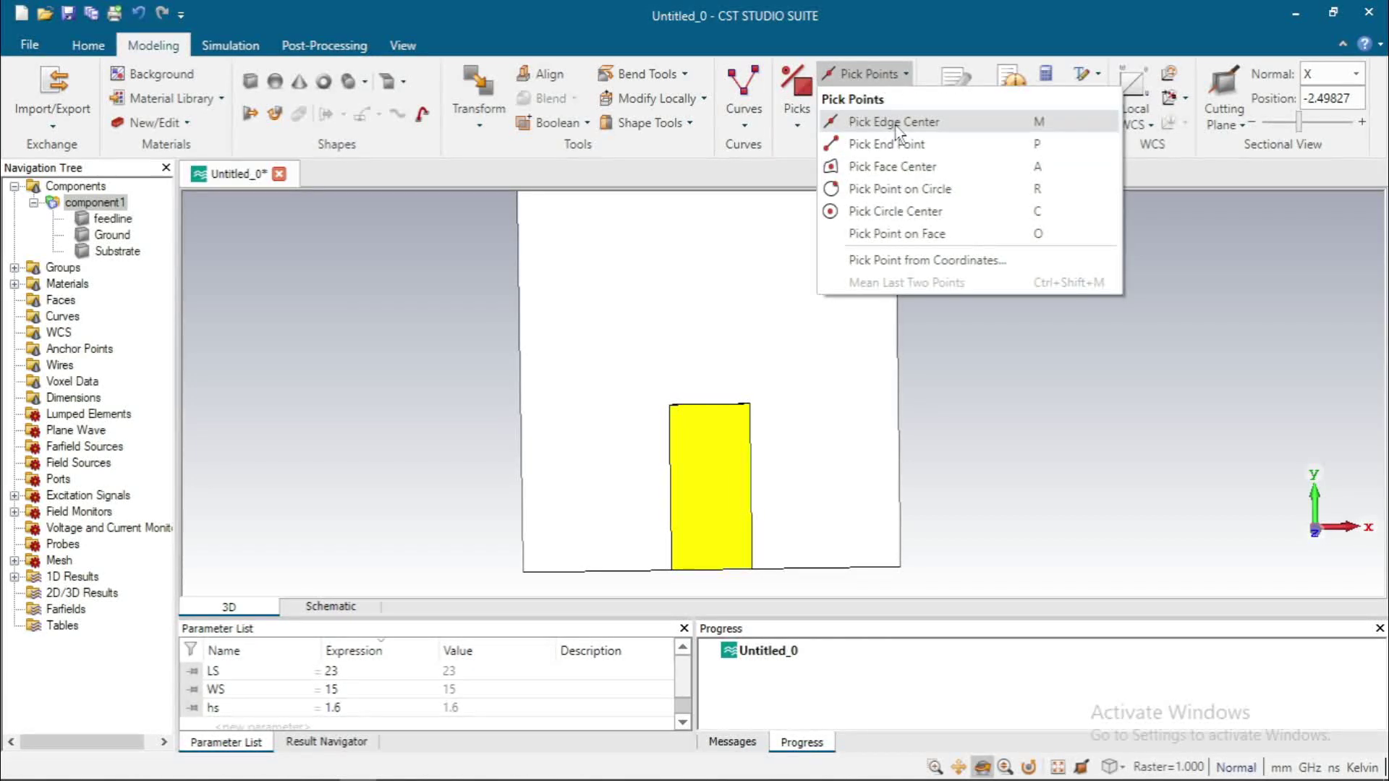
{"action": "left_click", "coordinate": [895, 123]}
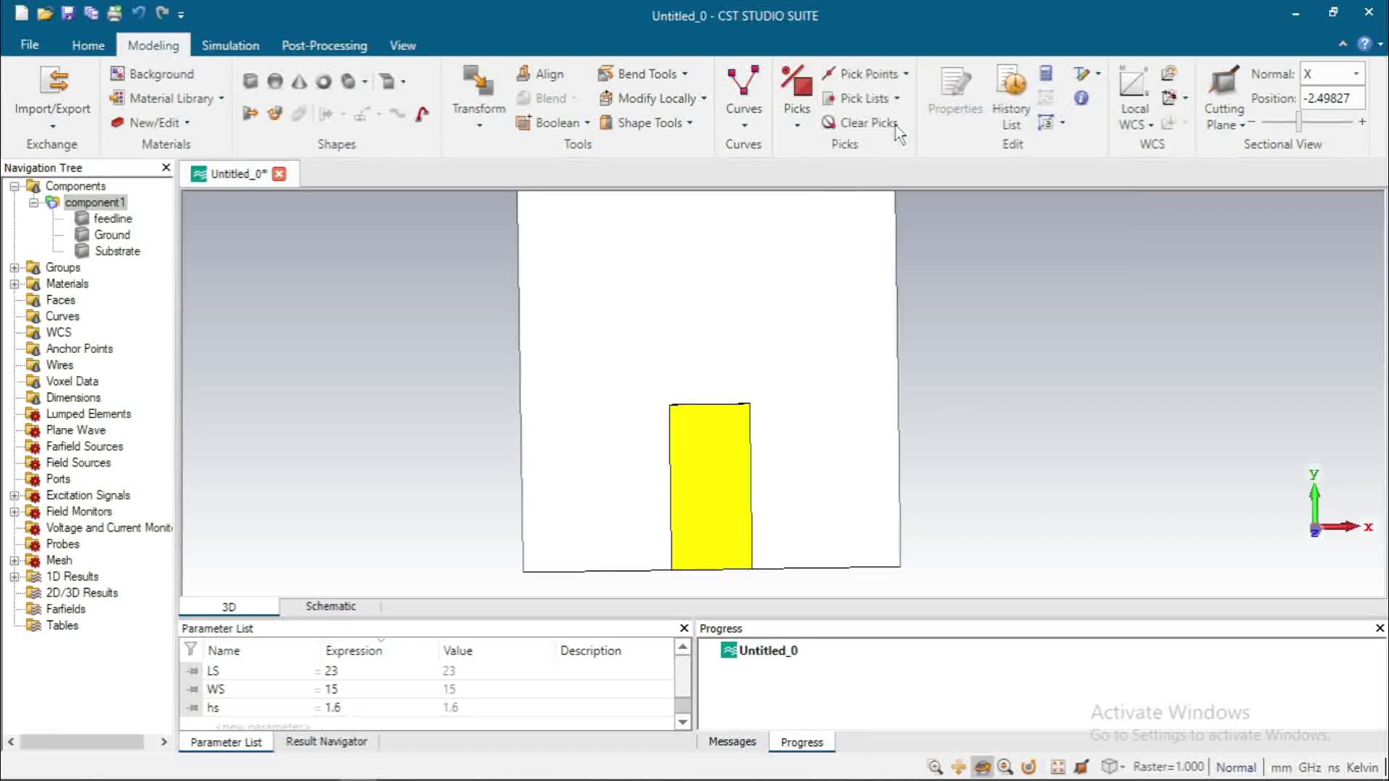
{"action": "left_click", "coordinate": [709, 404]}
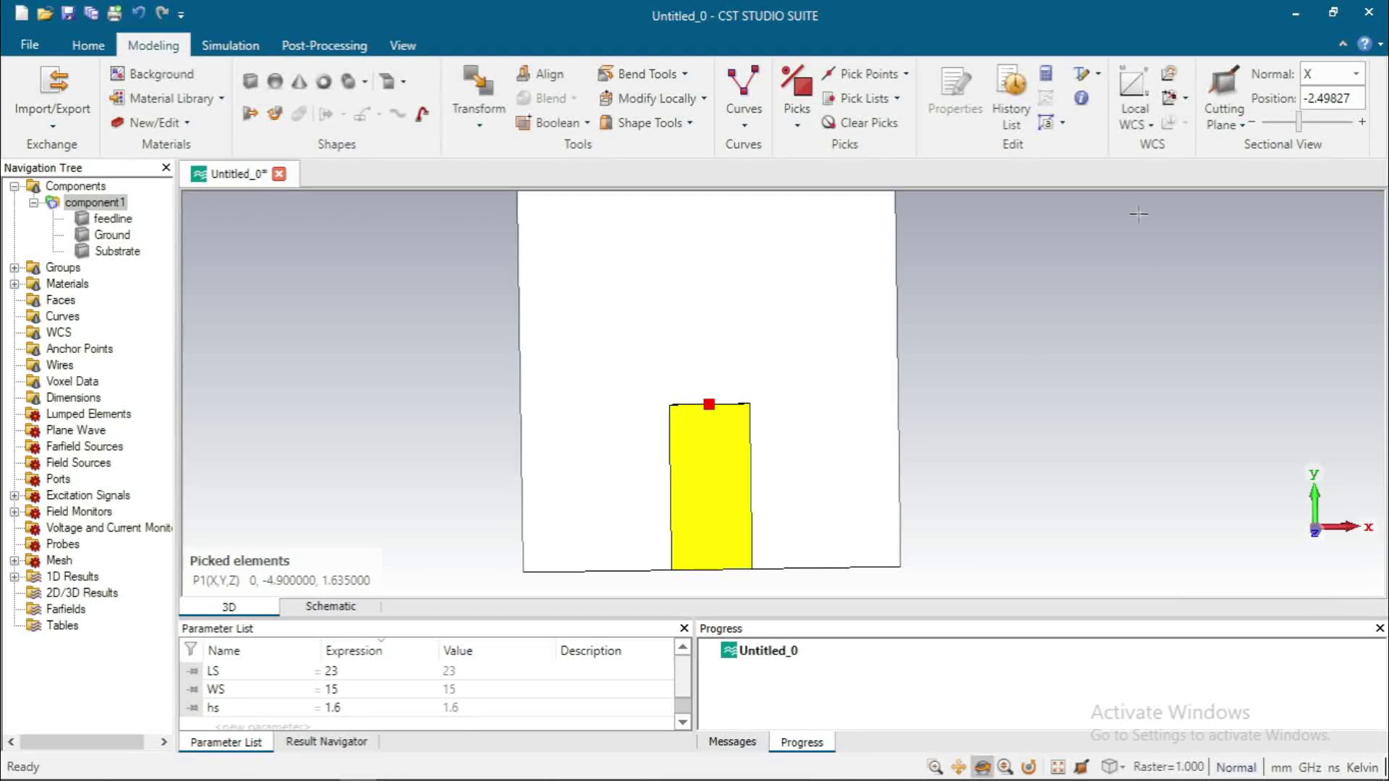
{"action": "left_click", "coordinate": [1168, 100]}
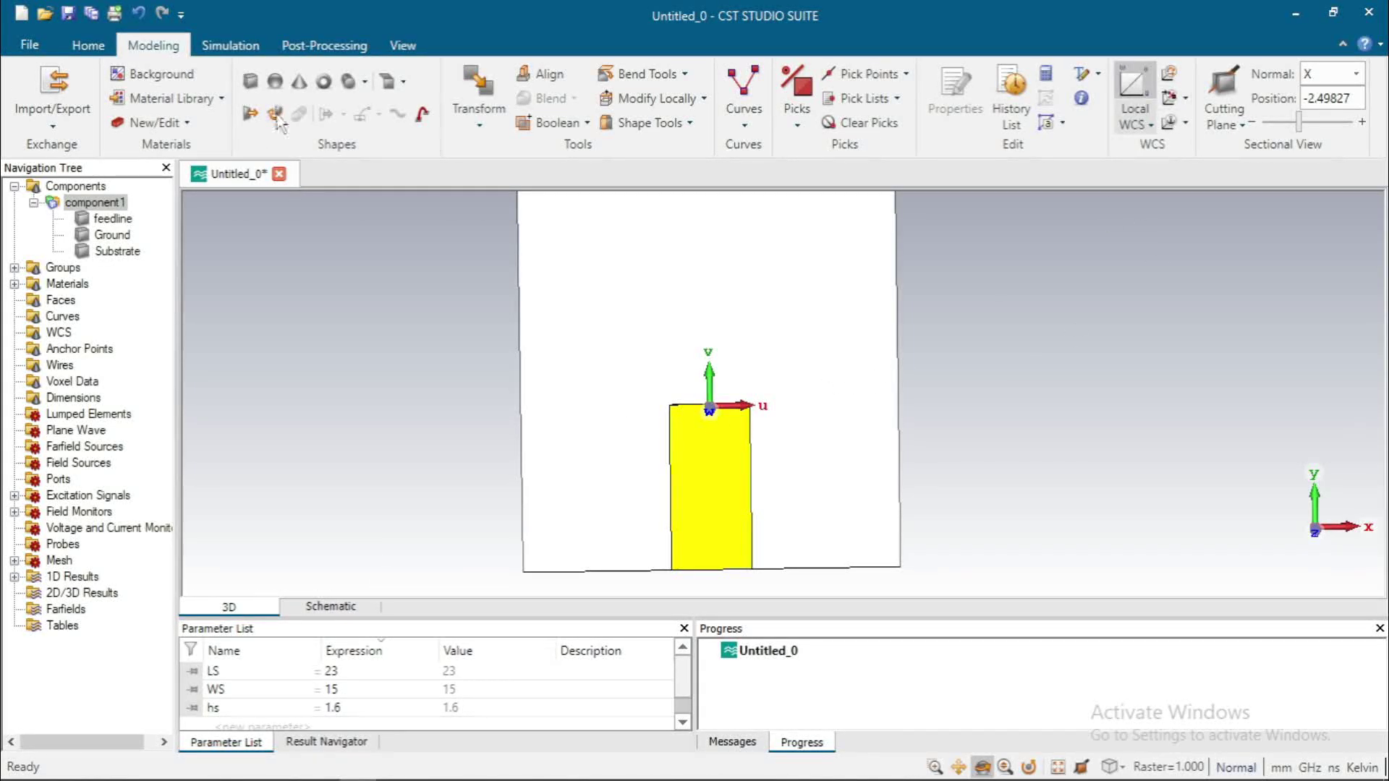
Start a new brick named REC1 with U from -6 to 6 and V from 0 to 13.
{"action": "left_click", "coordinate": [250, 81]}
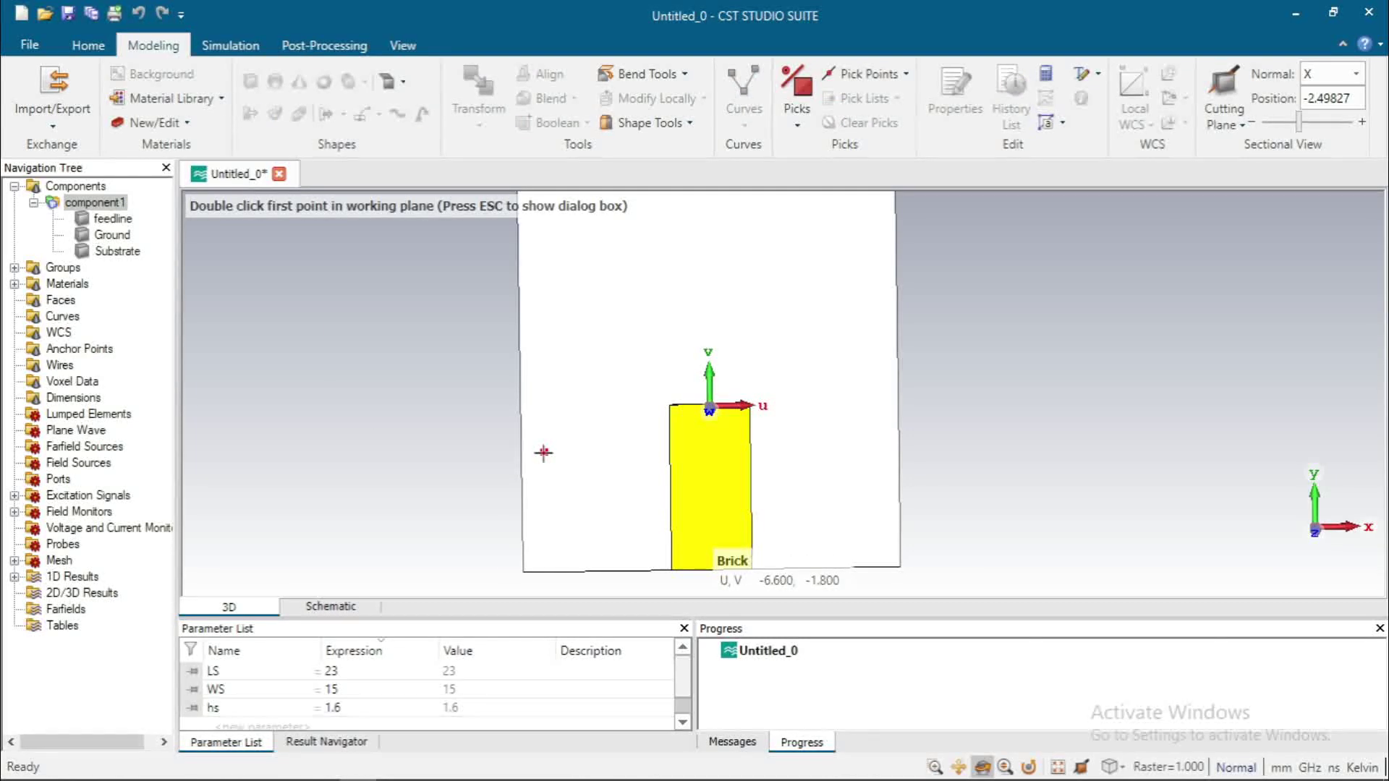
{"action": "key", "text": "Escape"}
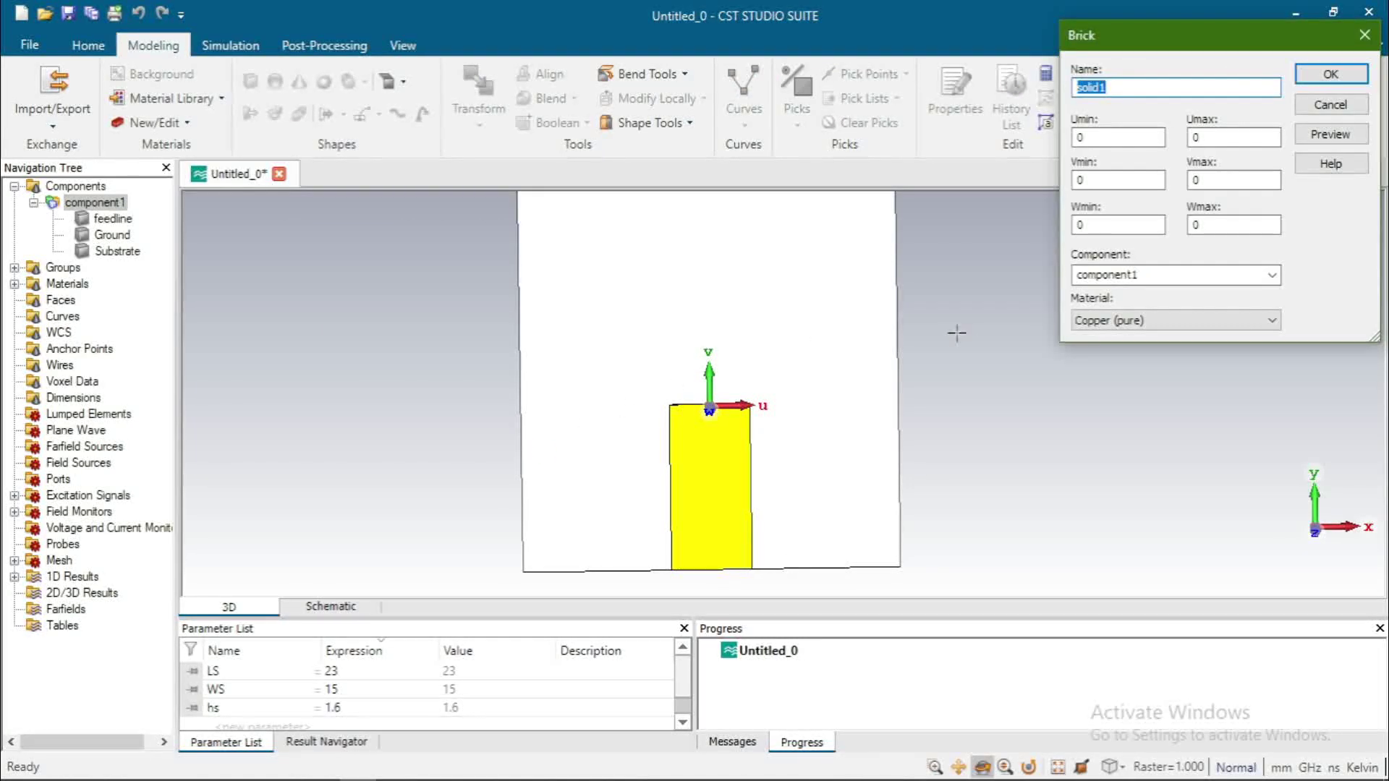
{"action": "type", "text": "r"}
{"action": "type", "text": "R"}
{"action": "type", "text": "EC"}
{"action": "type", "text": "1"}
{"action": "left_click", "coordinate": [1101, 138]}
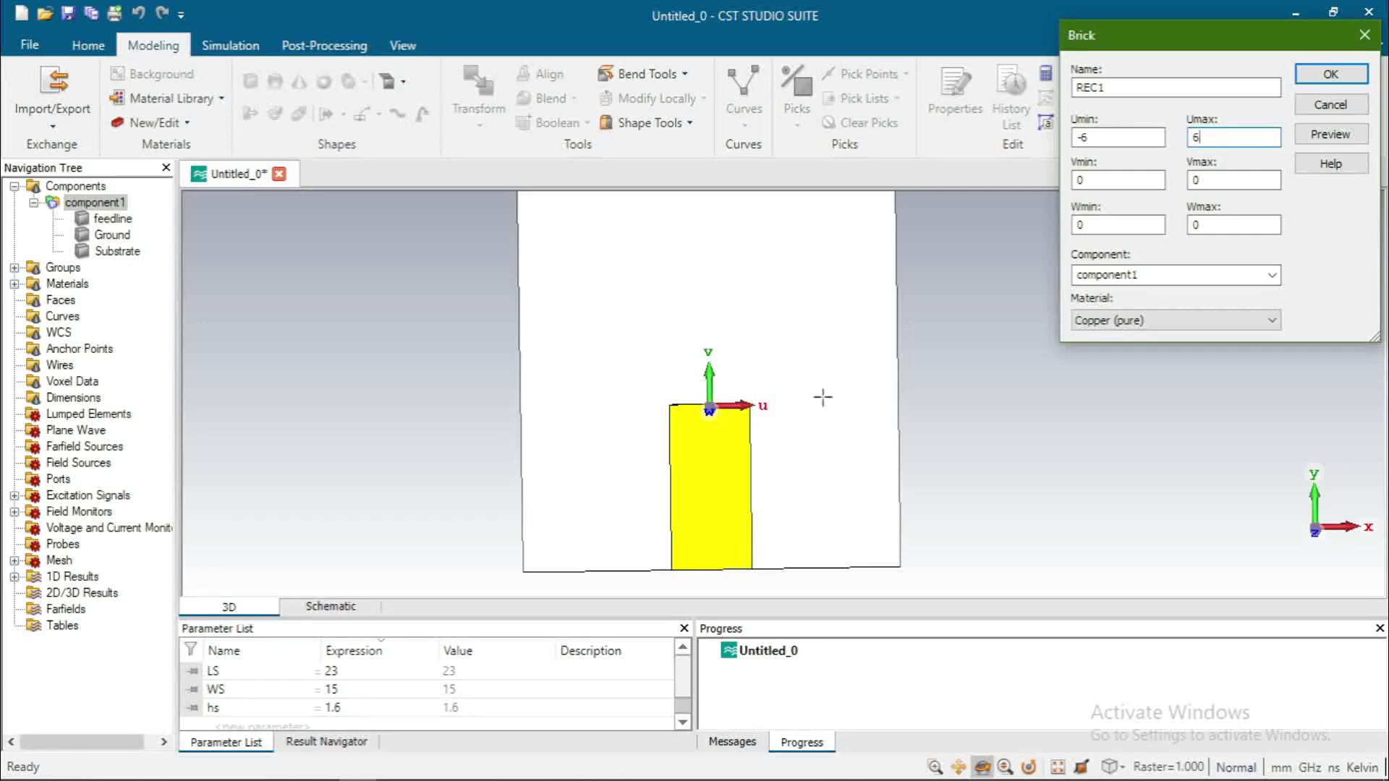
{"action": "left_click", "coordinate": [1087, 180]}
{"action": "left_click", "coordinate": [1233, 180]}
{"action": "key", "text": "BackSpace"}
{"action": "type", "text": "13"}
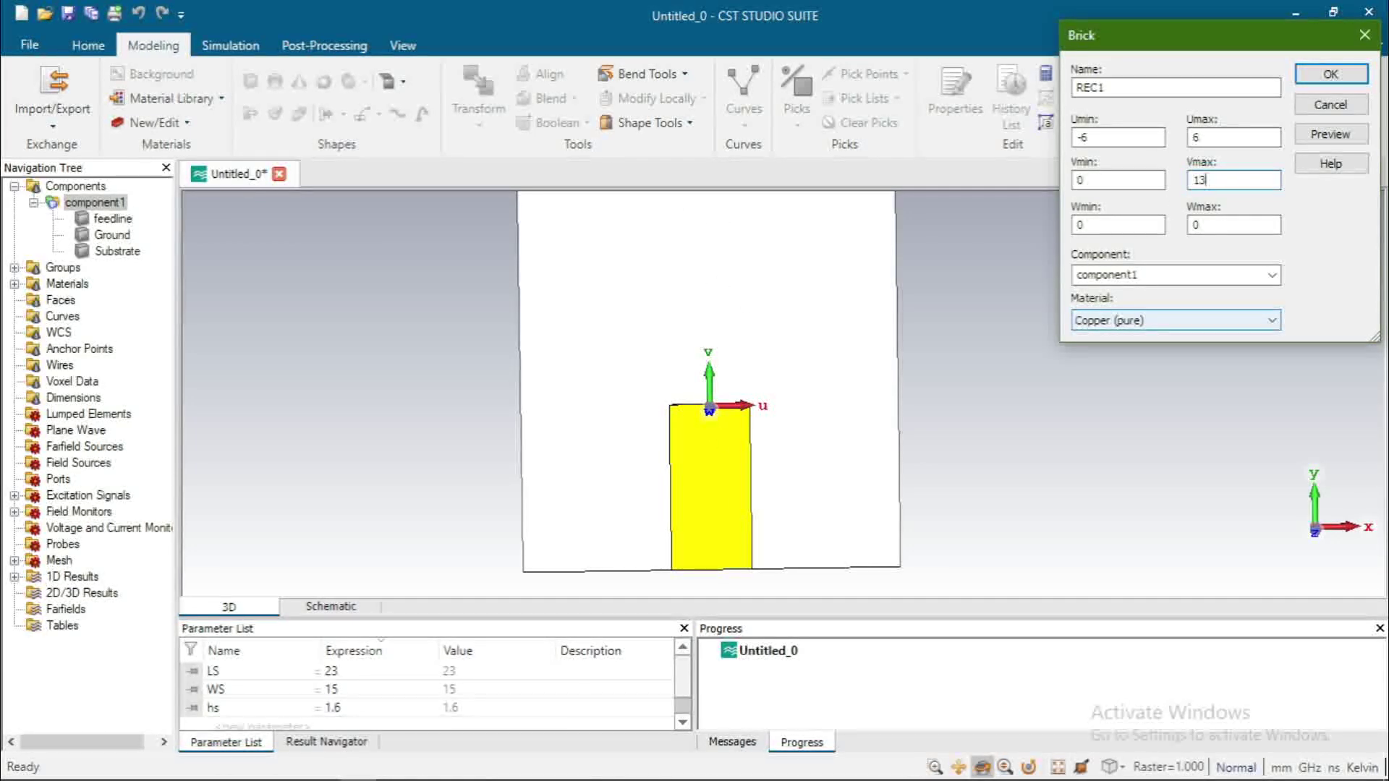
Set REC1's Wmax to -0.035, preview it above the feedline, and create the brick in Copper (pure).
{"action": "left_click", "coordinate": [1218, 225]}
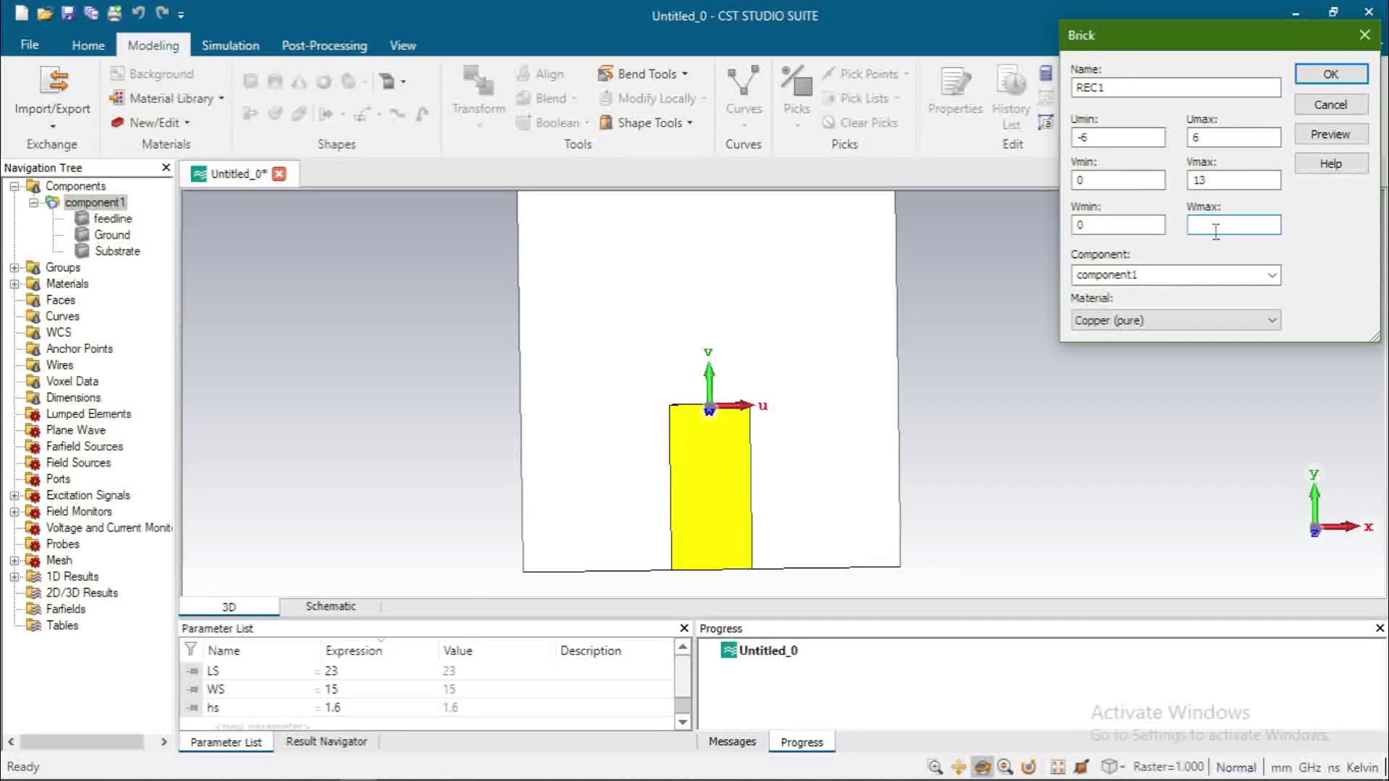
{"action": "type", "text": "-0.035"}
{"action": "left_click", "coordinate": [700, 457]}
{"action": "left_click_drag", "start_coordinate": [700, 457], "coordinate": [728, 434]}
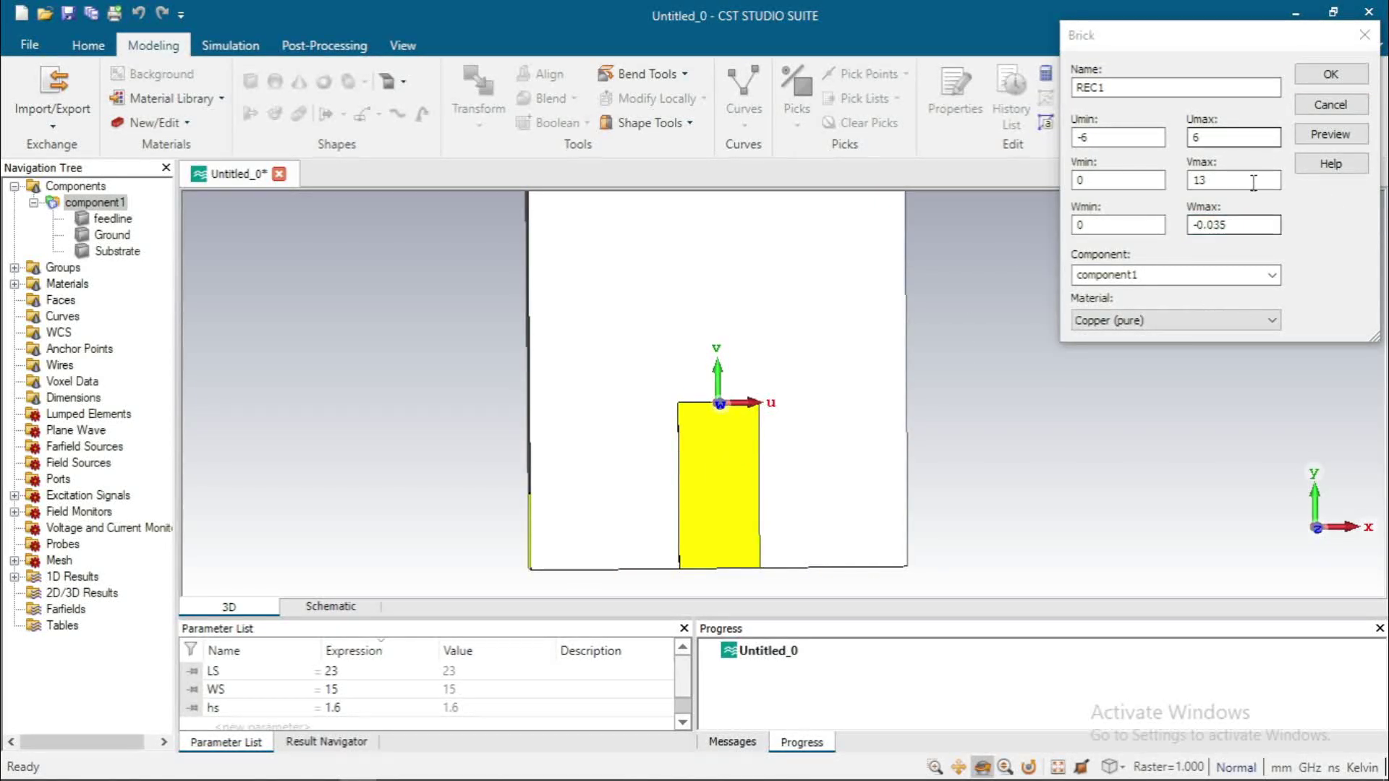
{"action": "left_click", "coordinate": [1332, 136]}
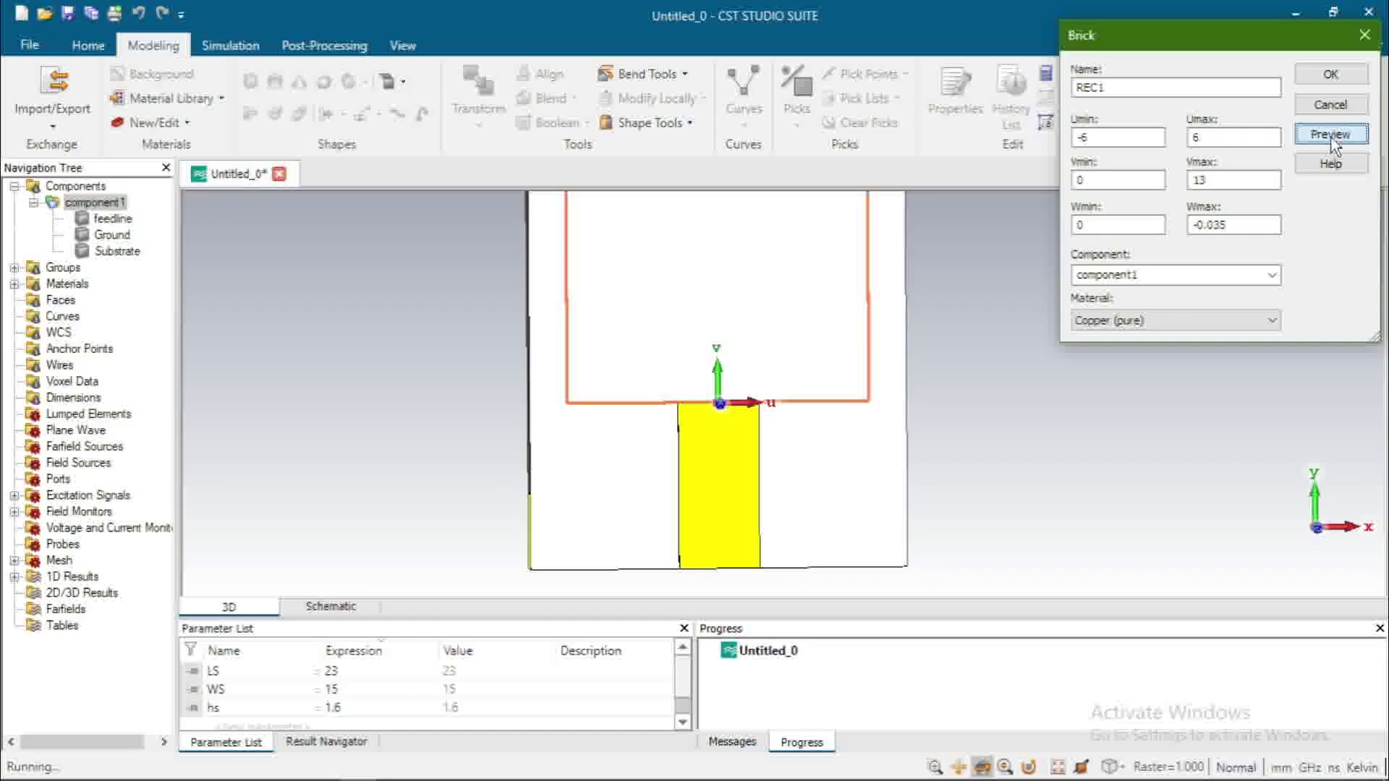
{"action": "left_click", "coordinate": [1343, 72]}
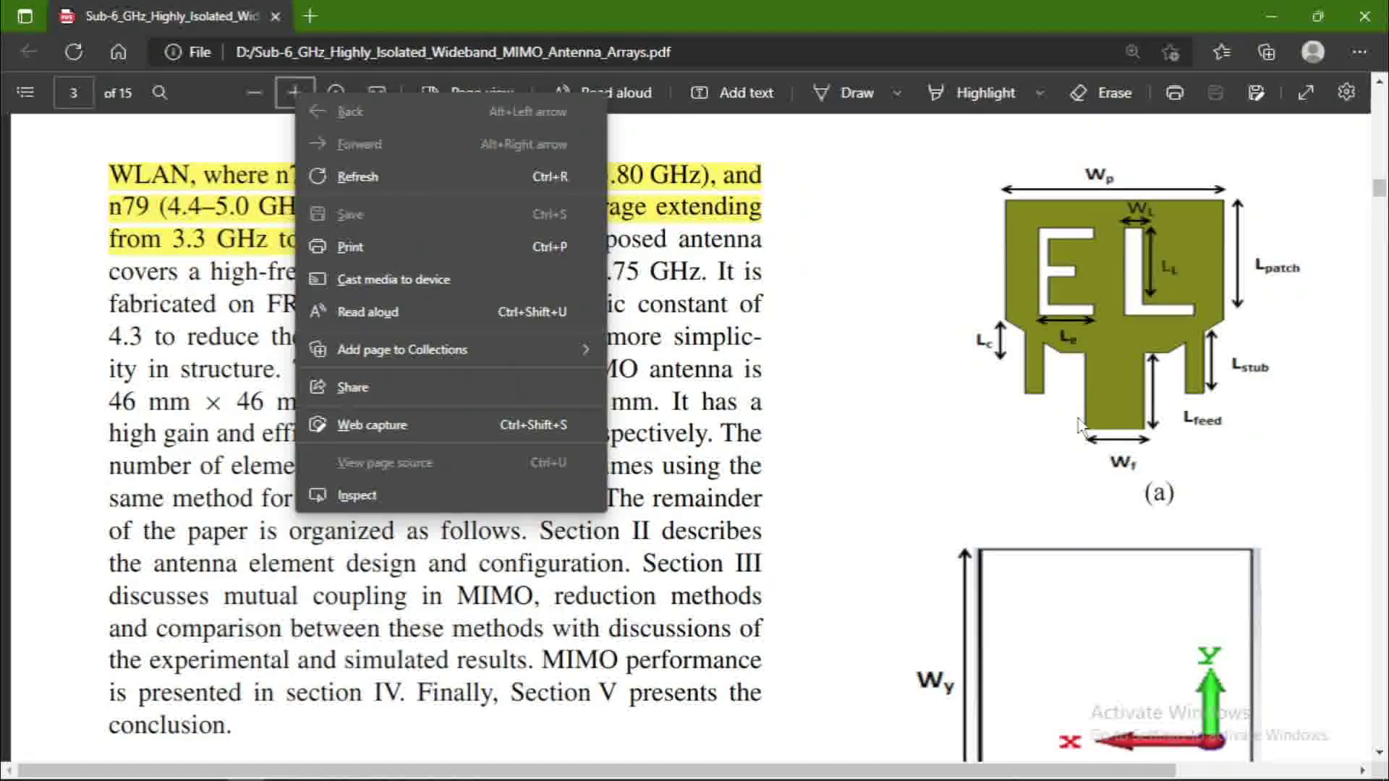
Return from the paper's antenna figure to CST, pick the feedline's upper-left corner point, and align the local WCS with it.
{"action": "left_click", "coordinate": [1078, 425]}
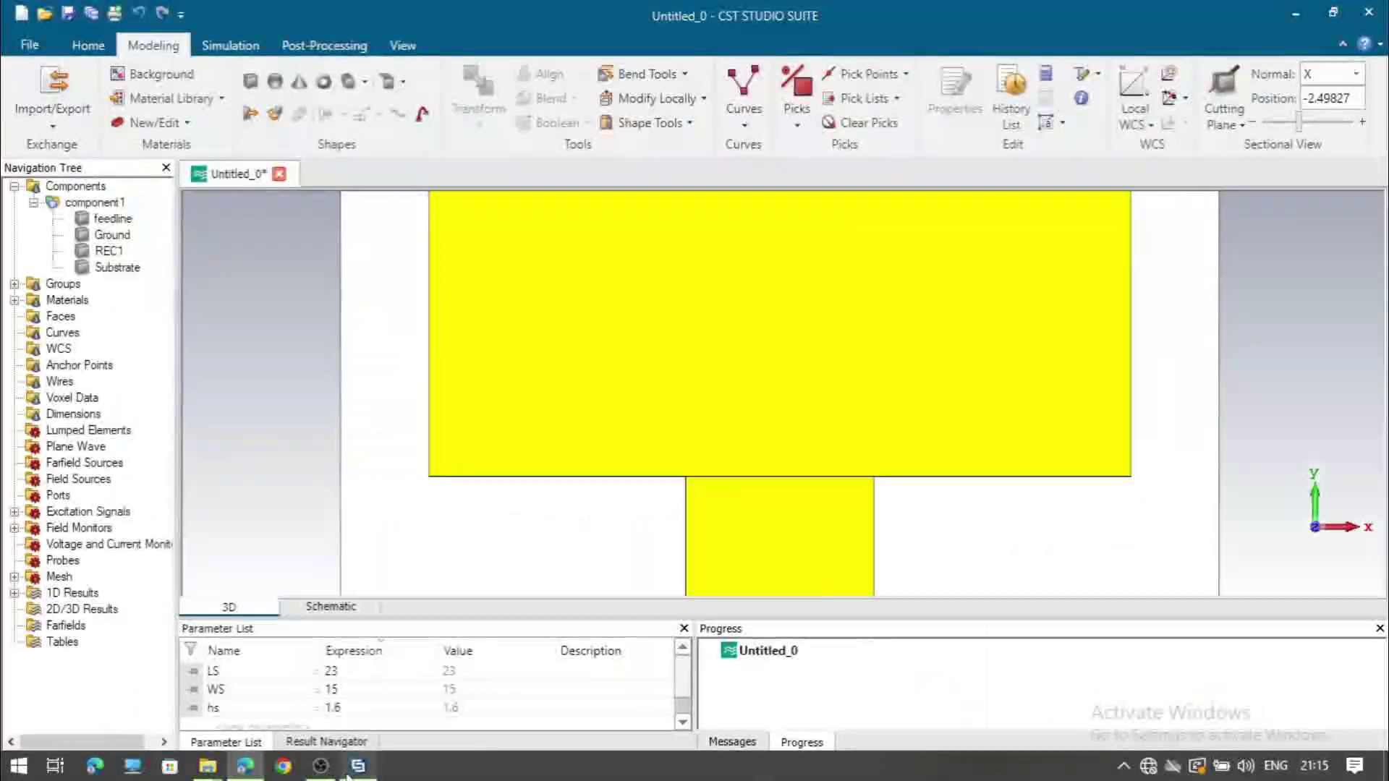
{"action": "left_click", "coordinate": [358, 767]}
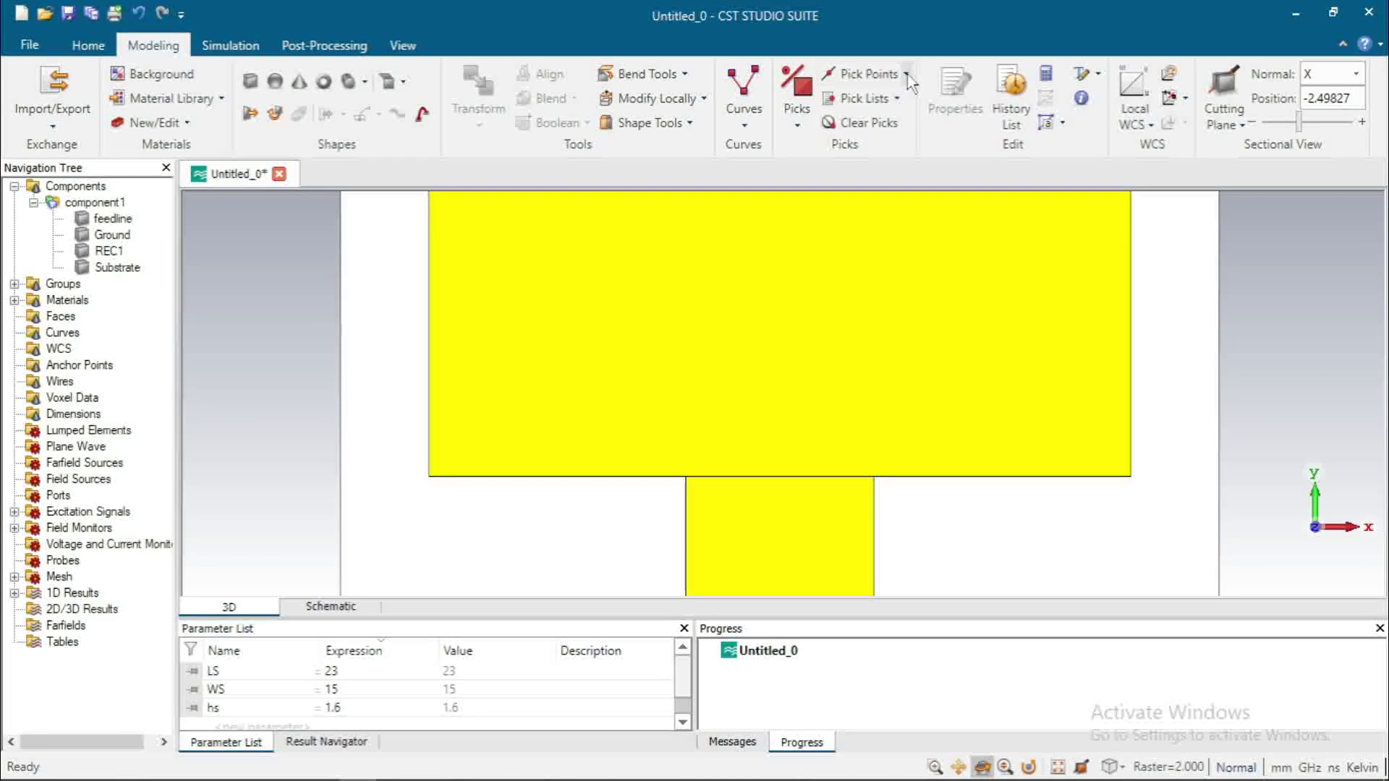
{"action": "left_click", "coordinate": [872, 73]}
{"action": "left_click", "coordinate": [899, 146]}
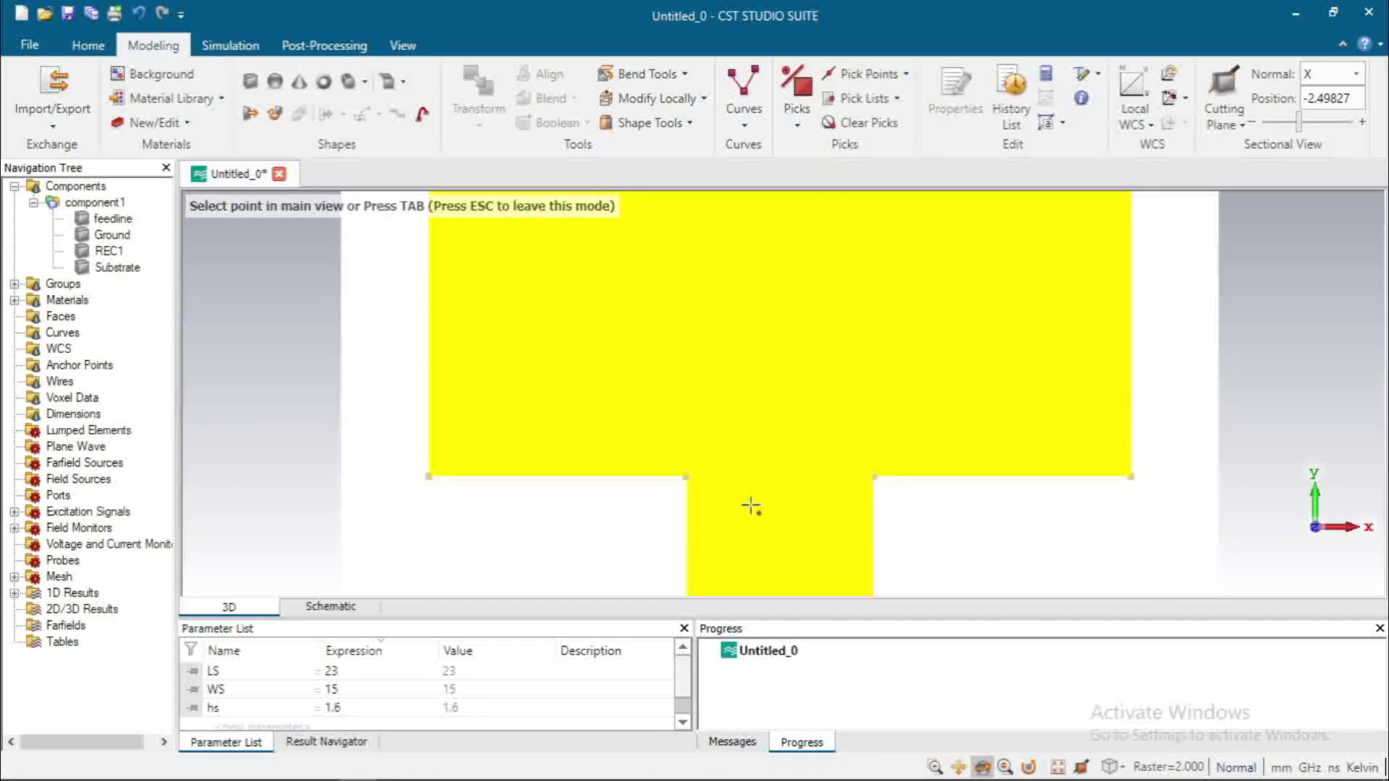
{"action": "left_click", "coordinate": [688, 477]}
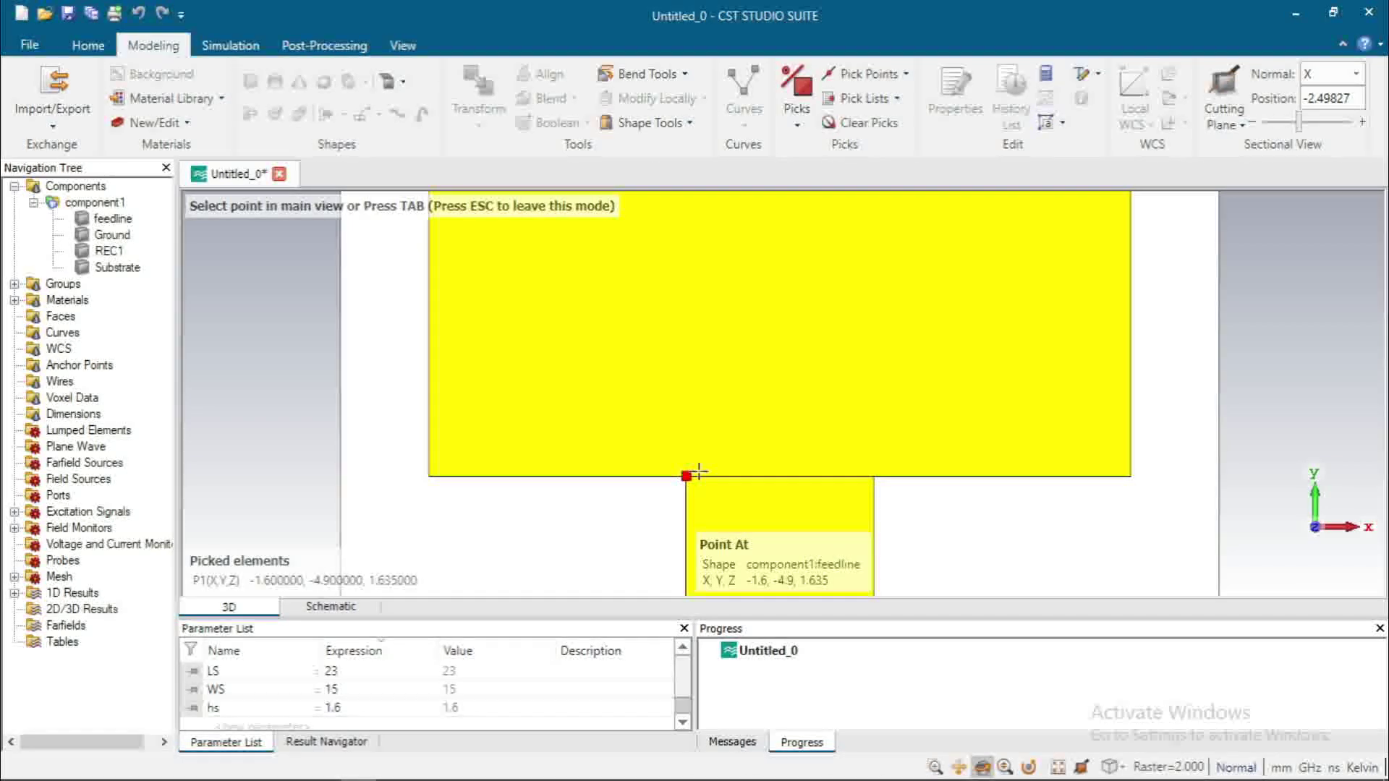
{"action": "left_click", "coordinate": [1168, 100]}
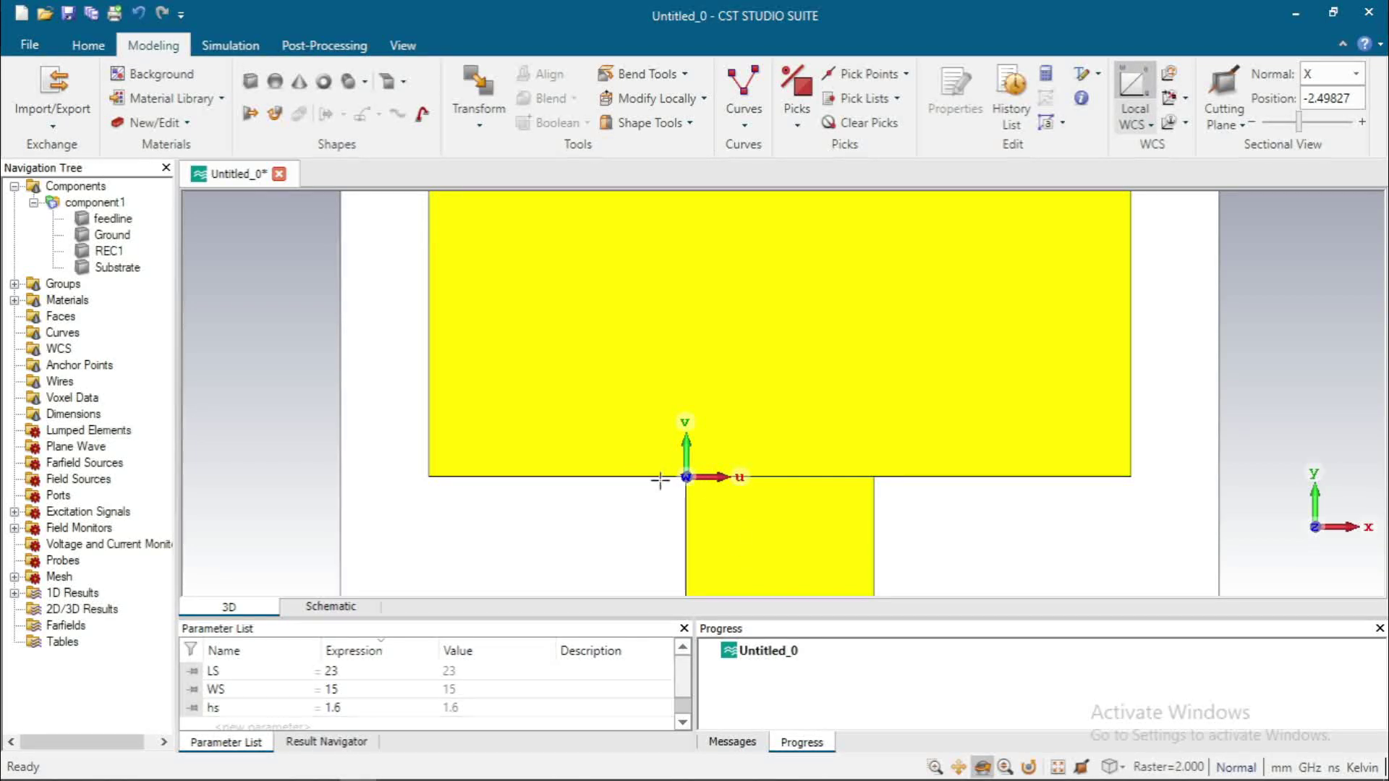
Move the local WCS by DU -1.0 along the patch's lower edge, away from the feedline.
{"action": "left_click", "coordinate": [1173, 78]}
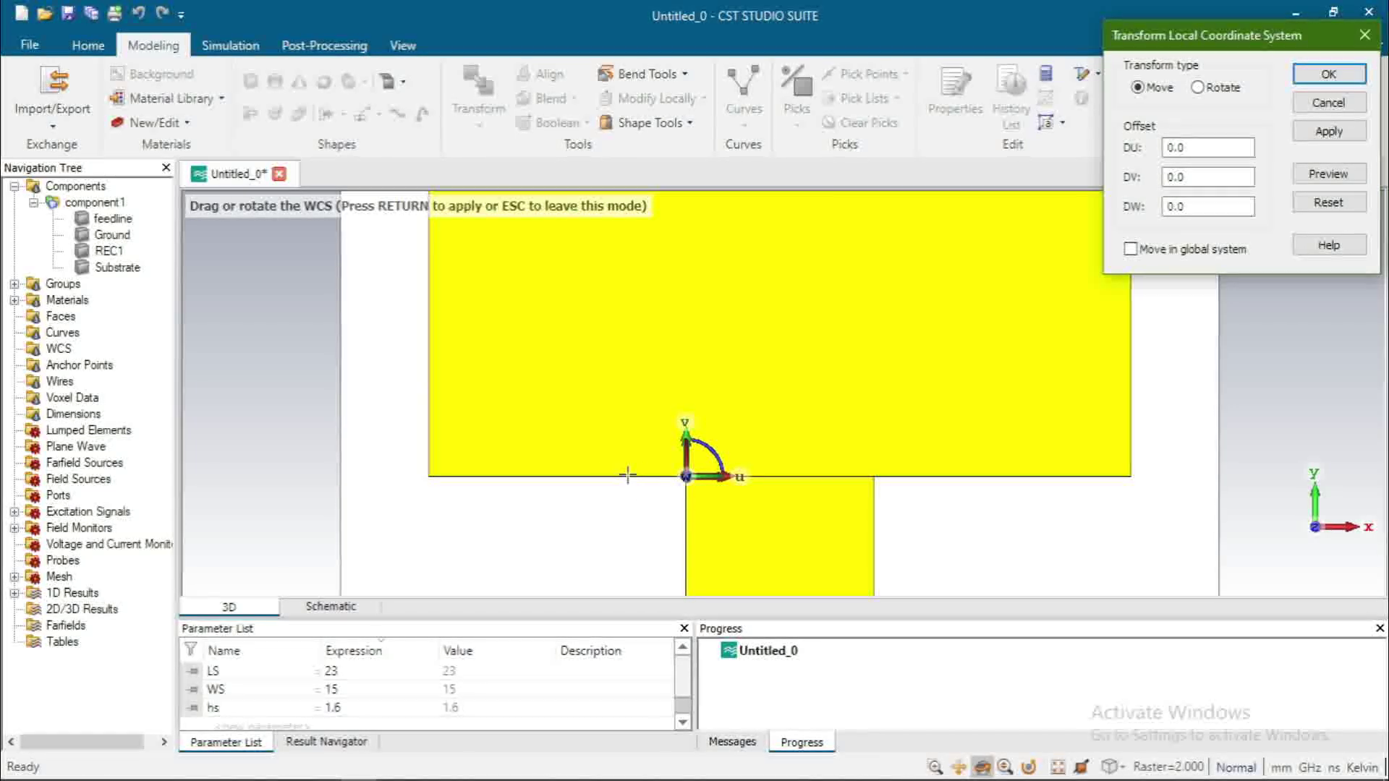
{"action": "left_click_drag", "start_coordinate": [735, 475], "coordinate": [684, 476]}
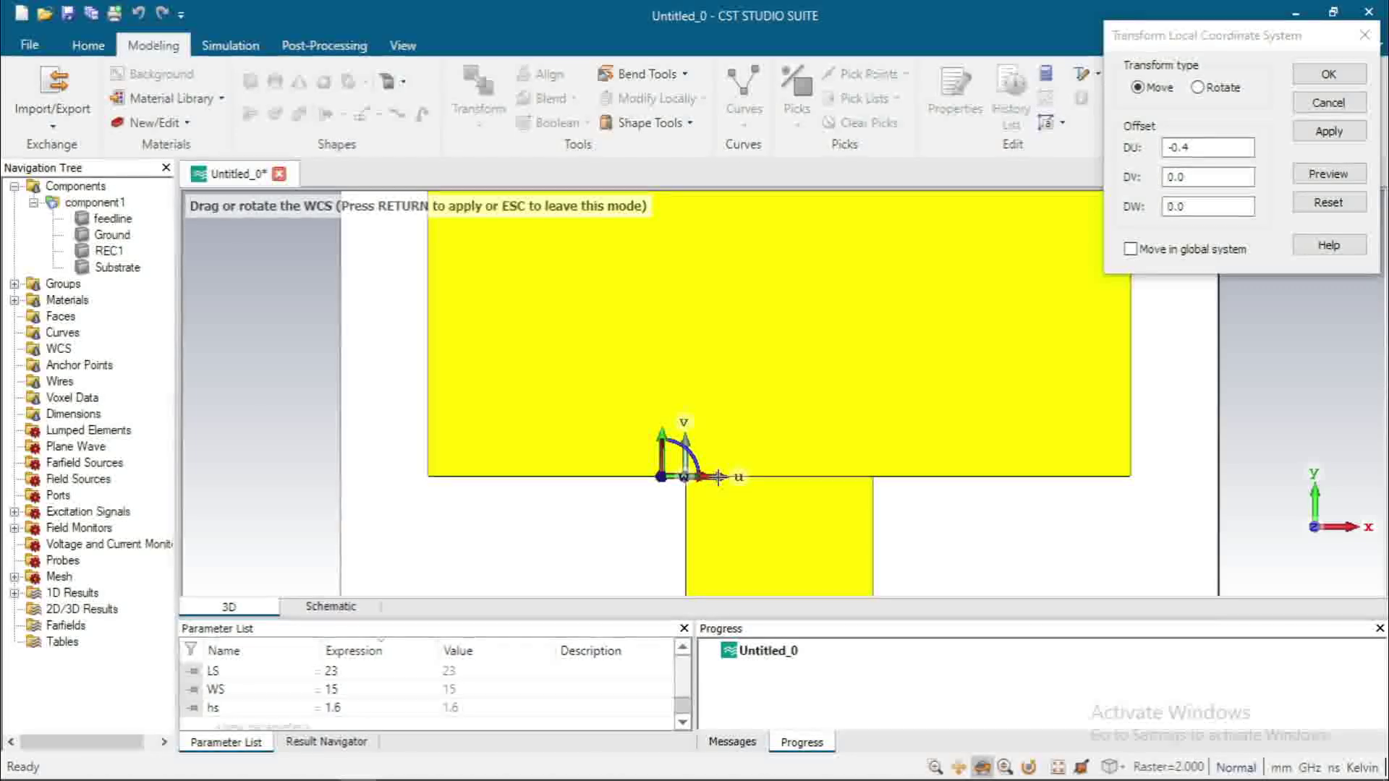
{"action": "left_click_drag", "start_coordinate": [699, 476], "coordinate": [671, 477]}
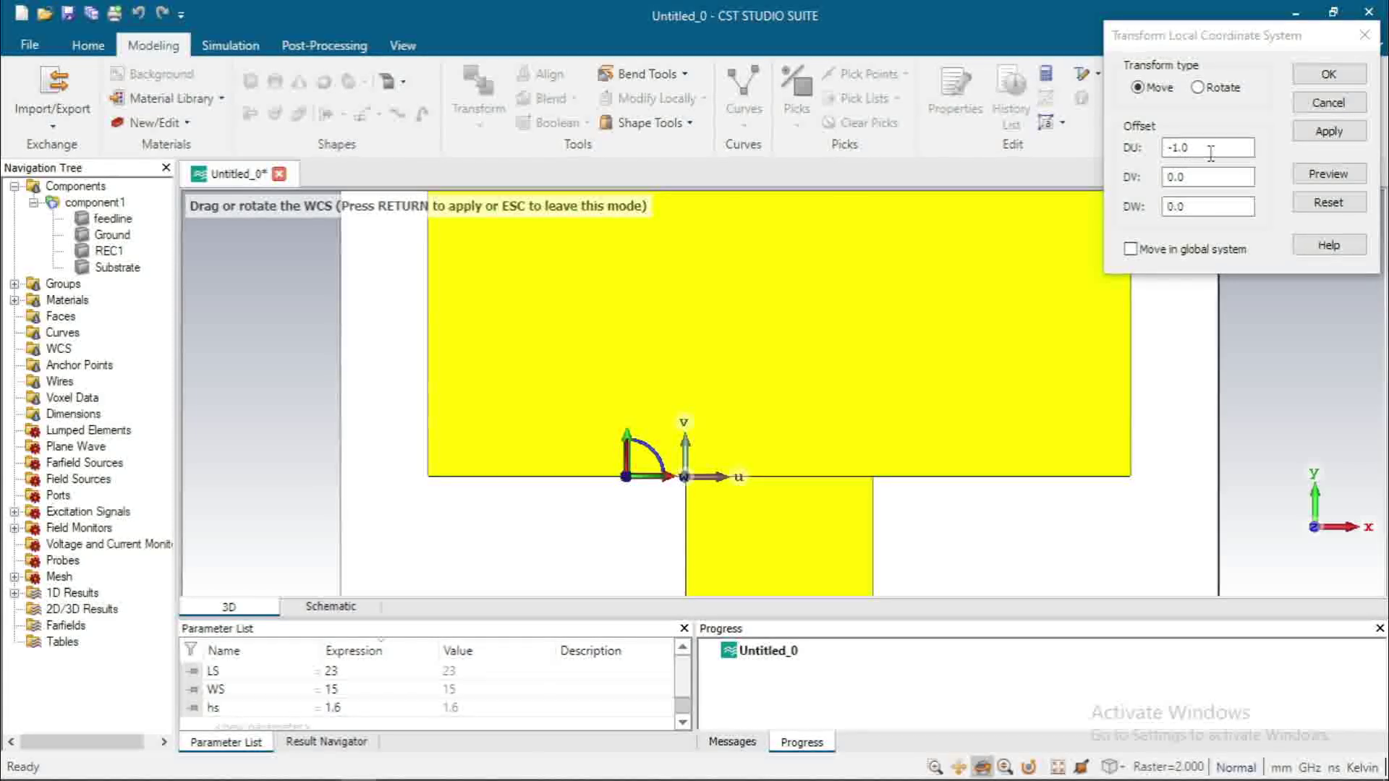
{"action": "left_click", "coordinate": [1331, 72]}
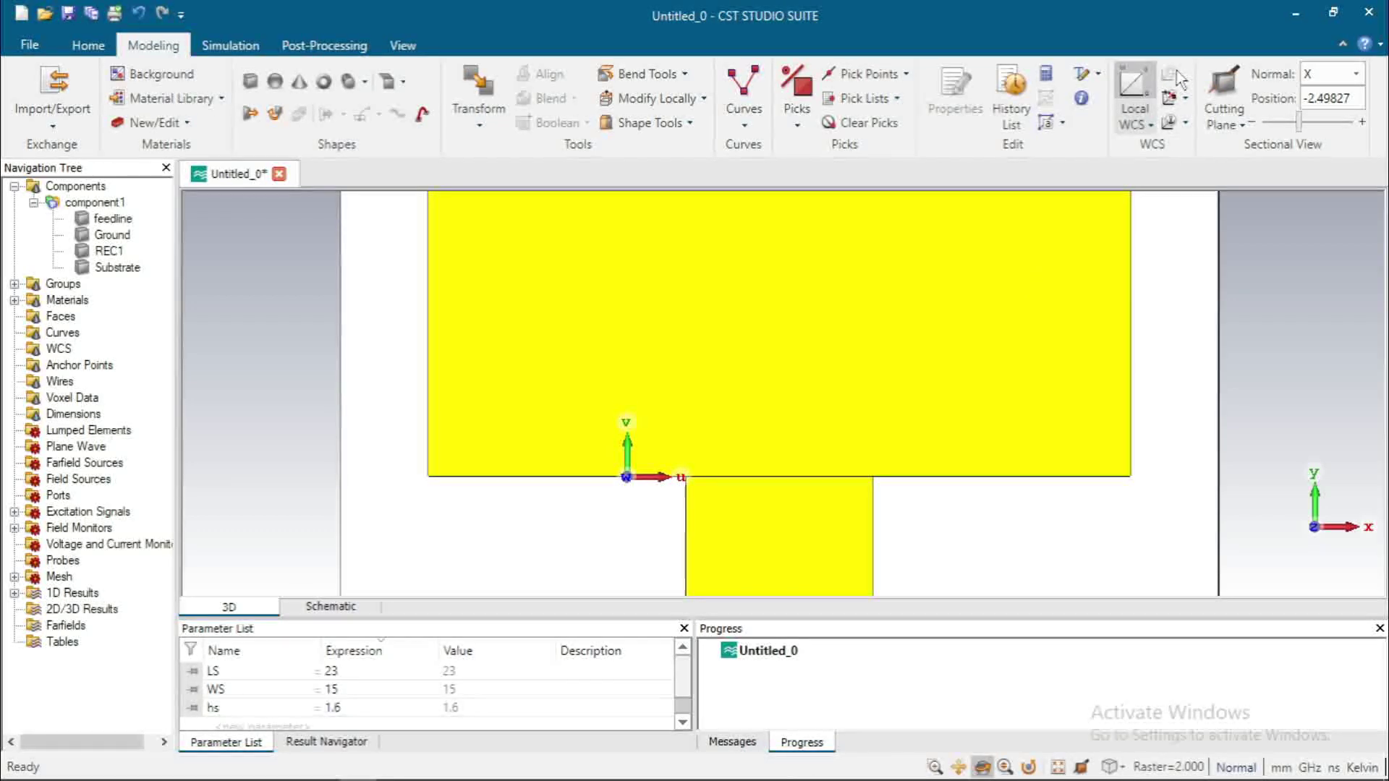
Rotate the local WCS by 50 degrees about its W axis.
{"action": "left_click", "coordinate": [1176, 71]}
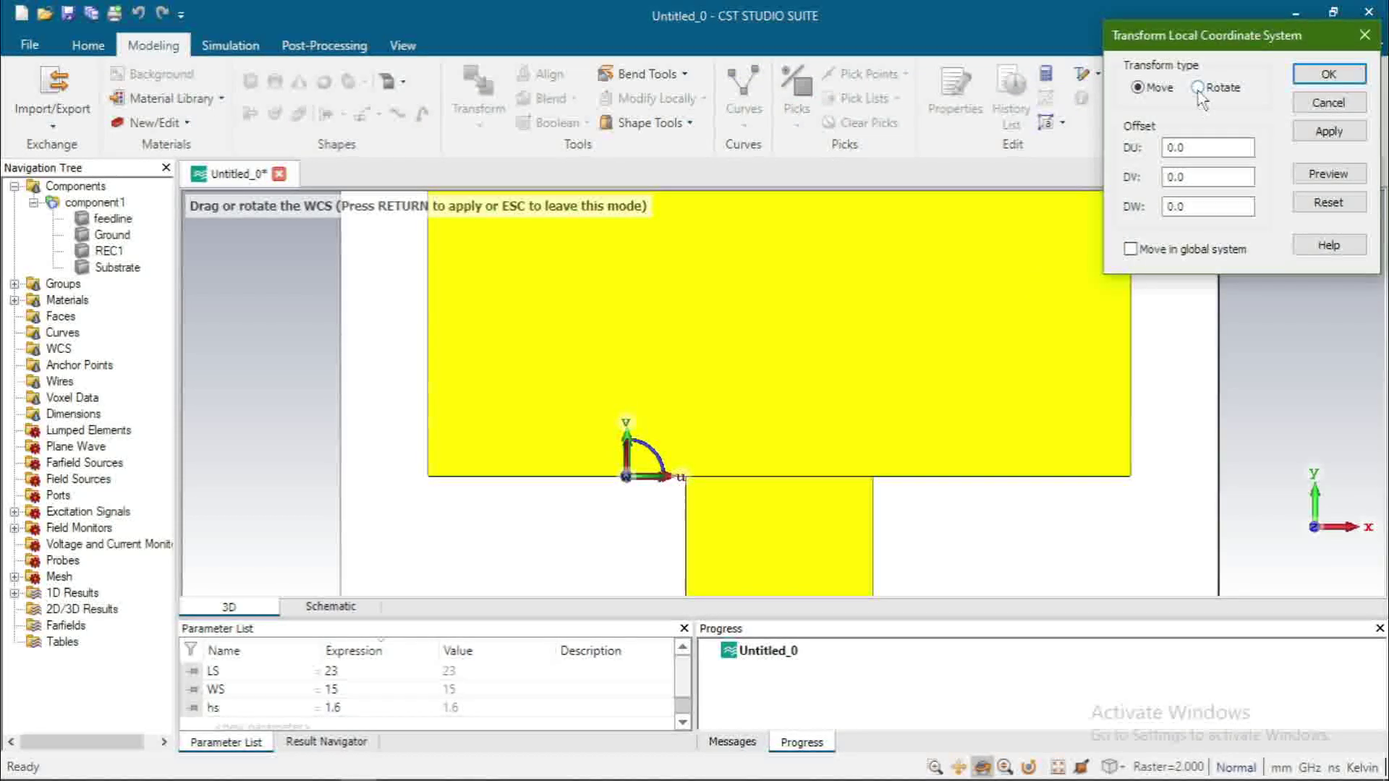
{"action": "left_click", "coordinate": [1197, 87]}
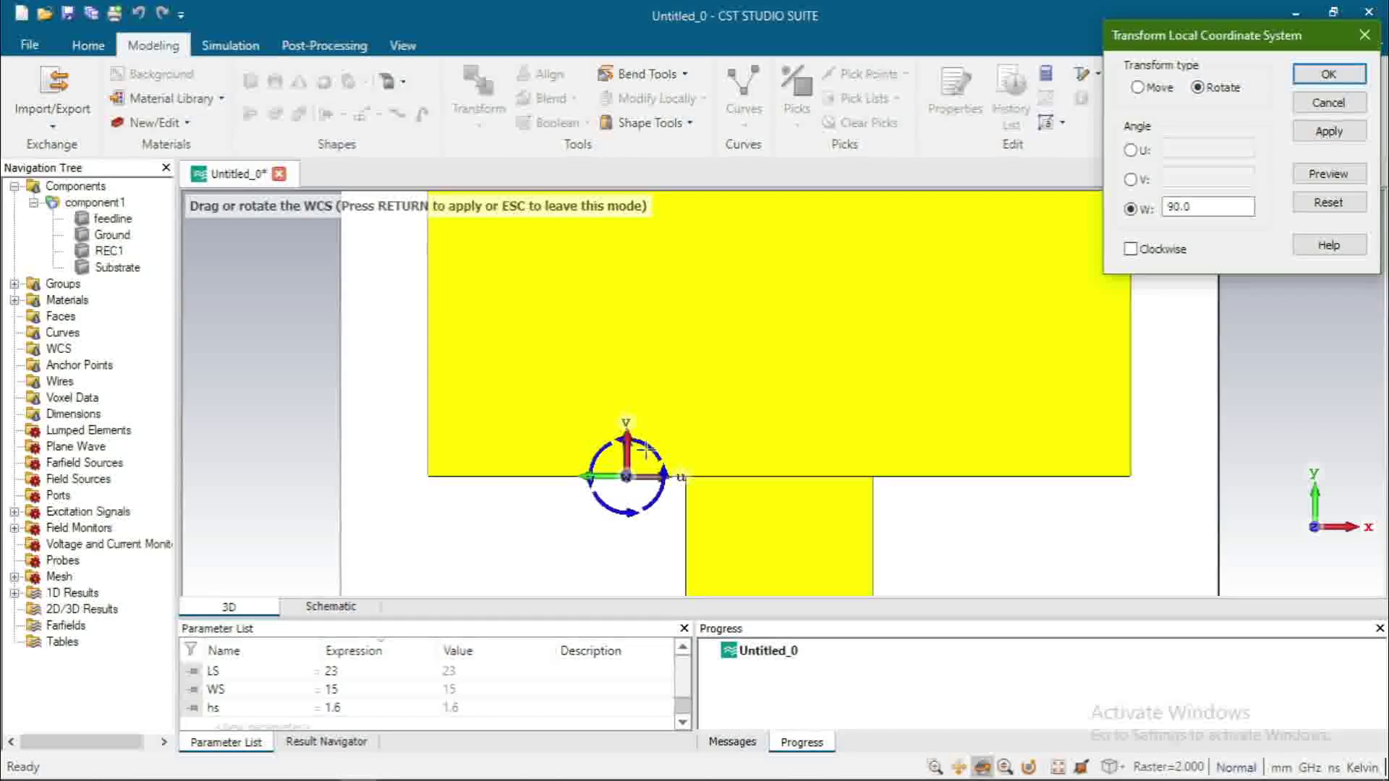
{"action": "left_click_drag", "start_coordinate": [646, 451], "coordinate": [655, 471]}
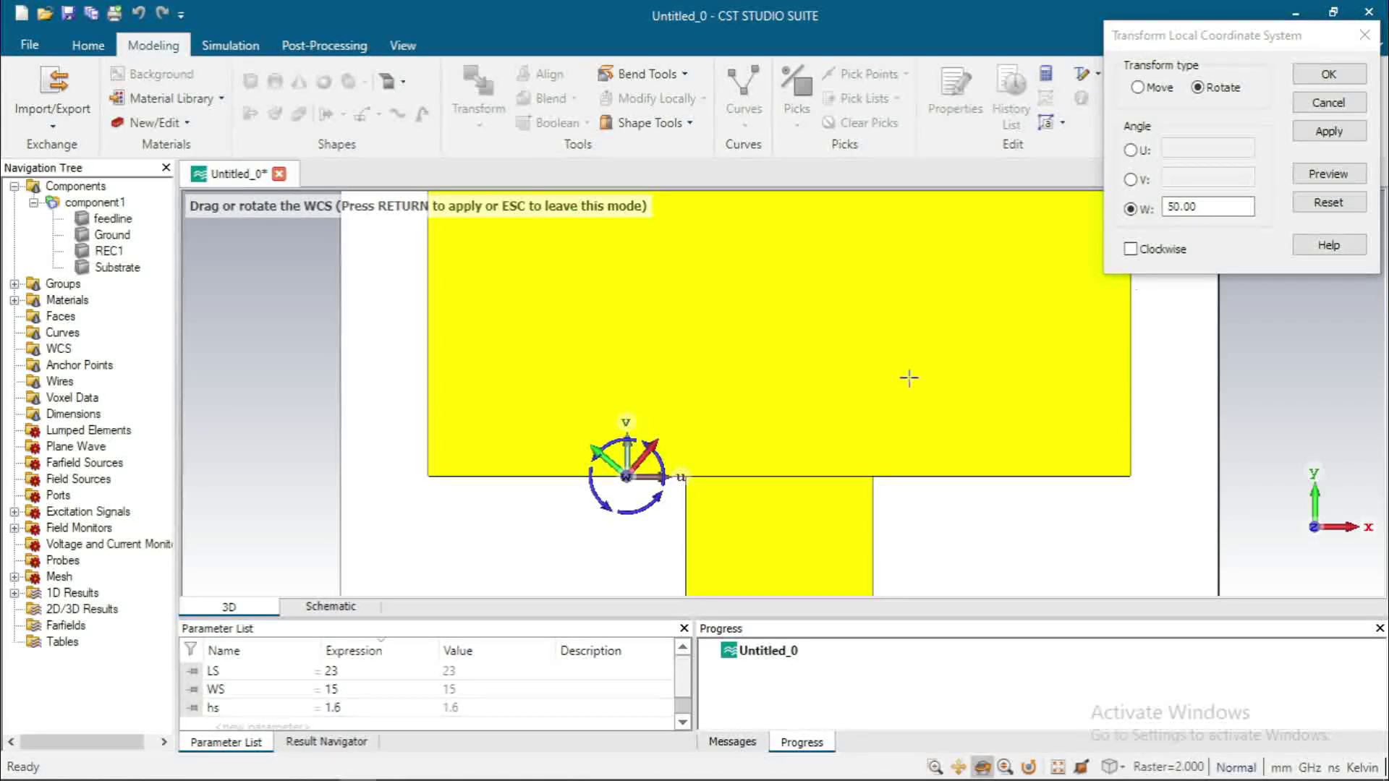
{"action": "left_click", "coordinate": [1329, 74]}
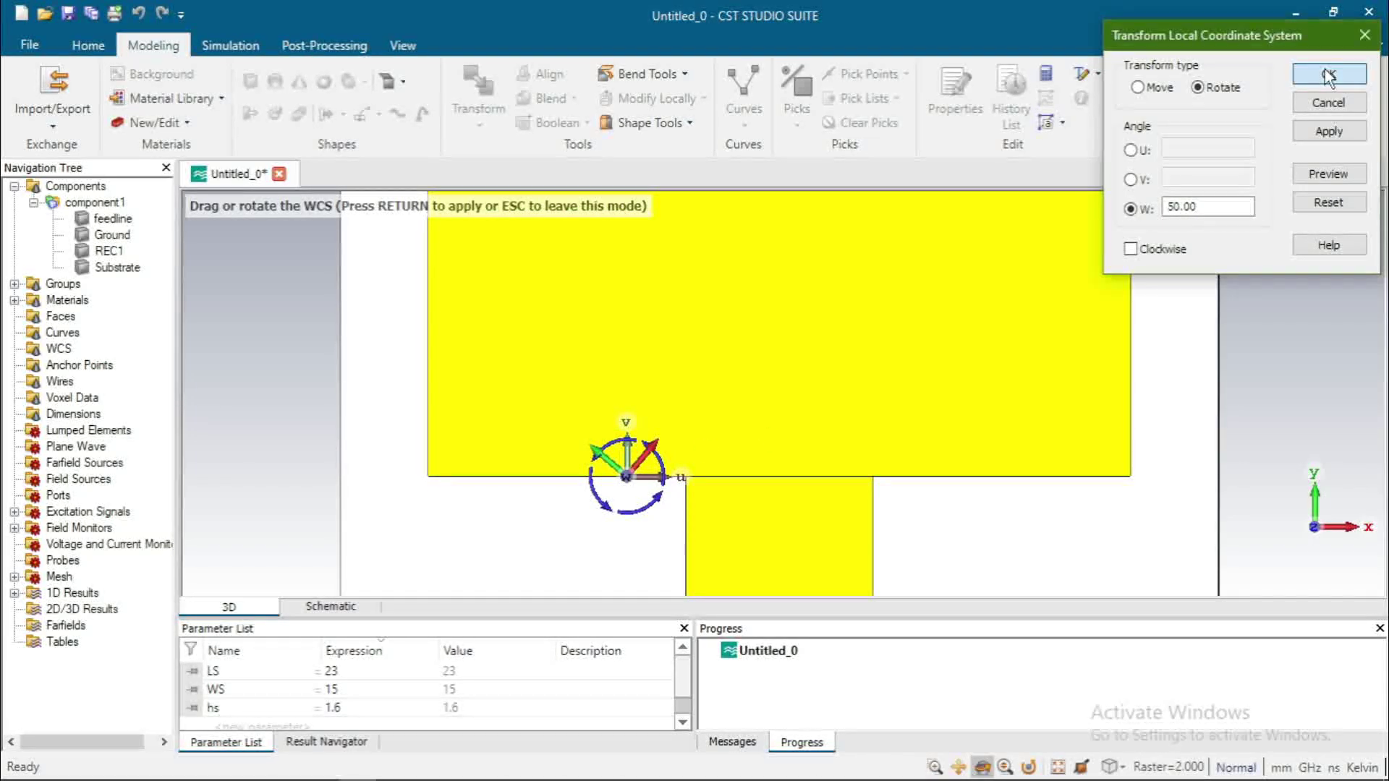
Confirm the local WCS rotation and define a brick named S1 in Copper (pure) with Vmax set to 4.44.
{"action": "left_click", "coordinate": [1328, 74]}
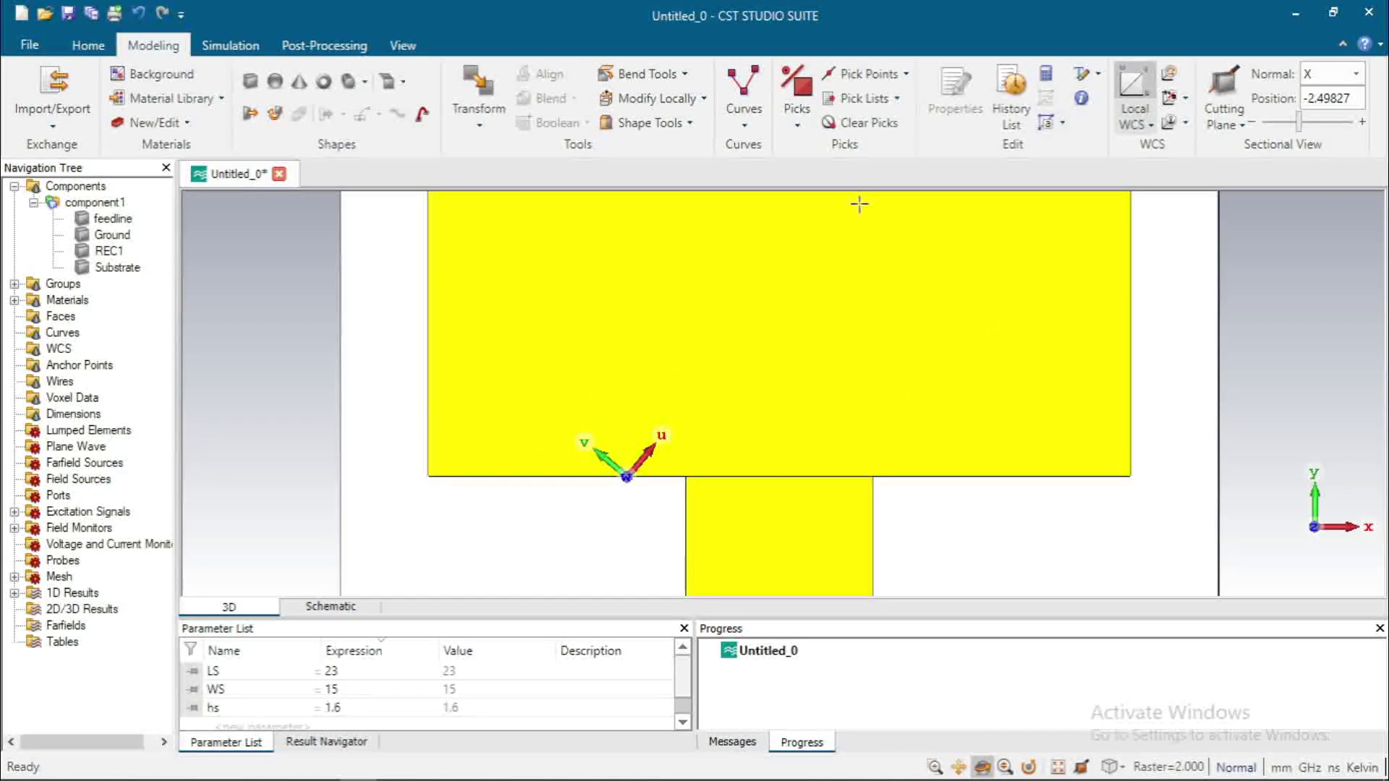
{"action": "left_click", "coordinate": [250, 81]}
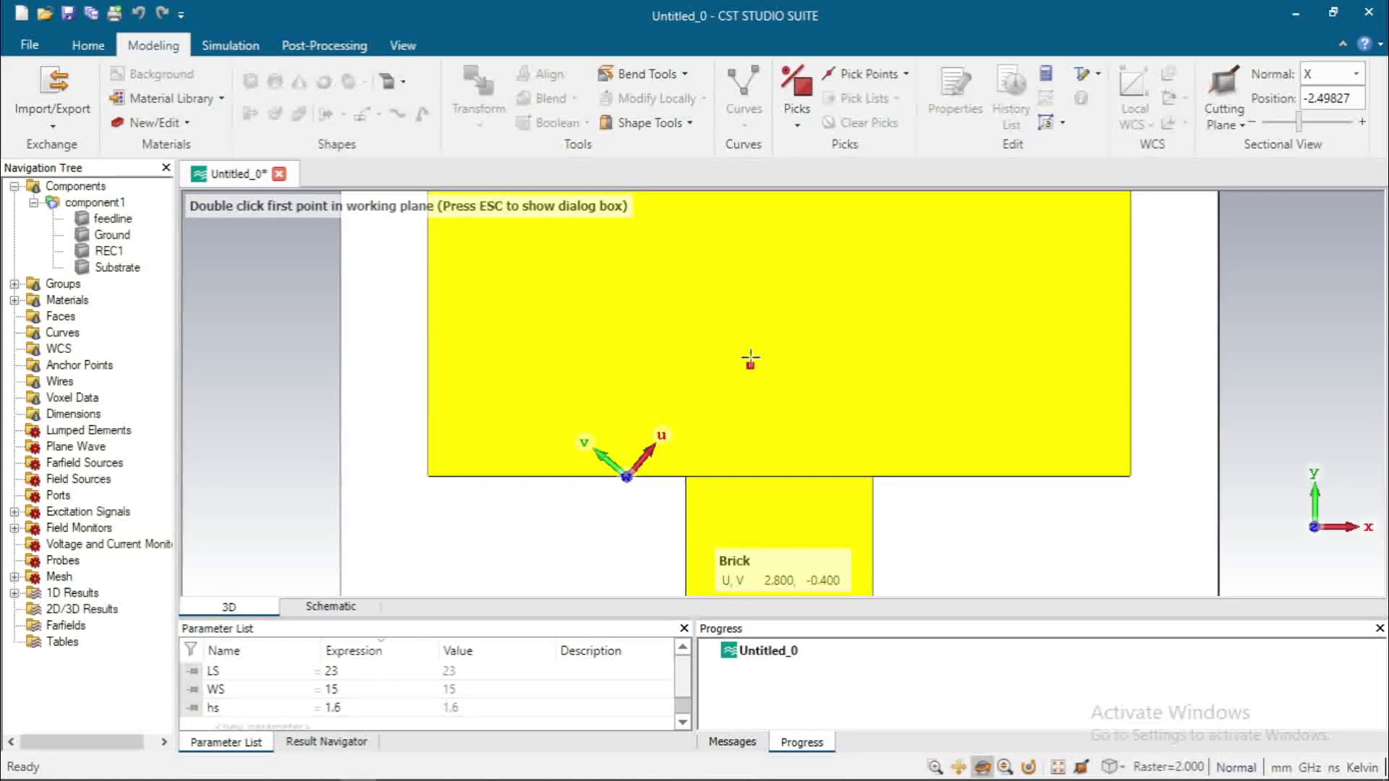
{"action": "key", "text": "Escape"}
{"action": "type", "text": "S1"}
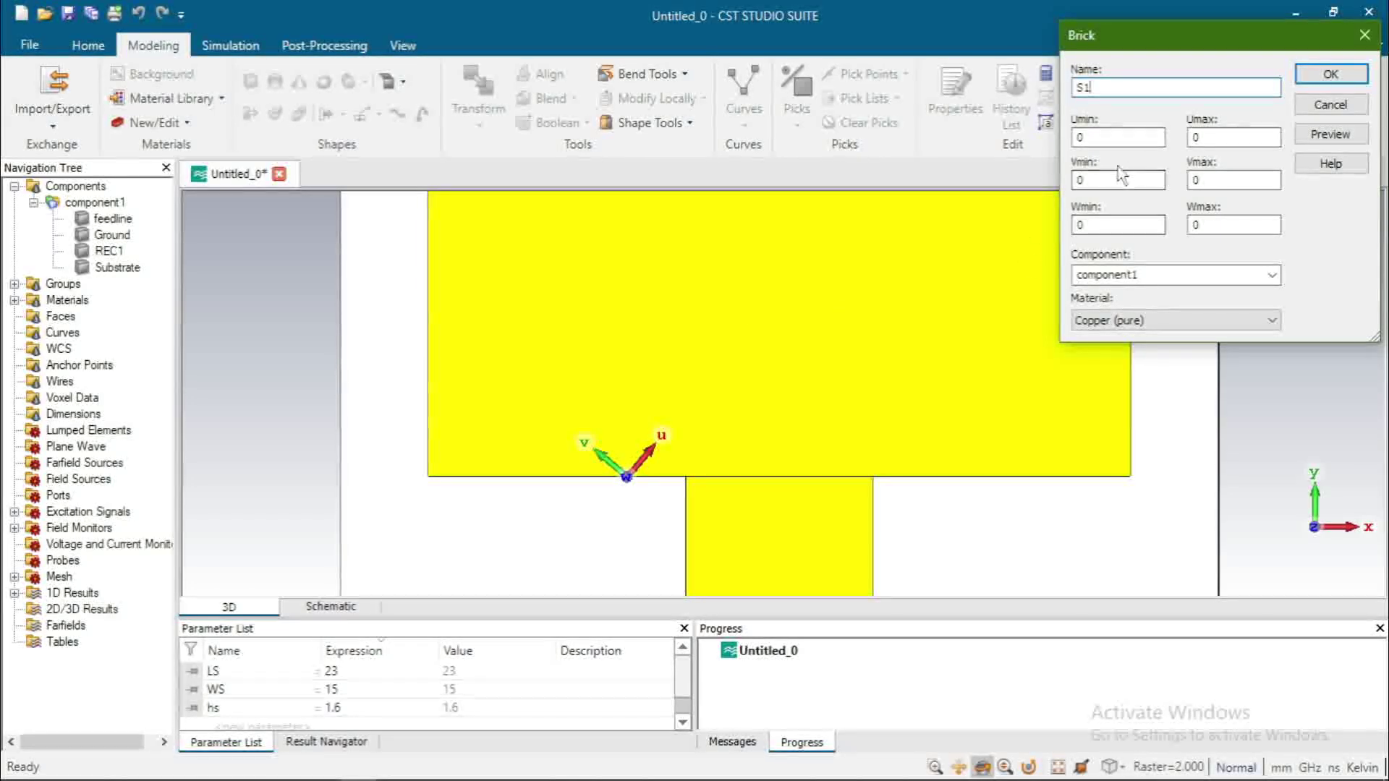
{"action": "key", "text": "Tab"}
{"action": "key", "text": "Tab"}
{"action": "key", "text": "Tab"}
{"action": "key", "text": "Tab"}
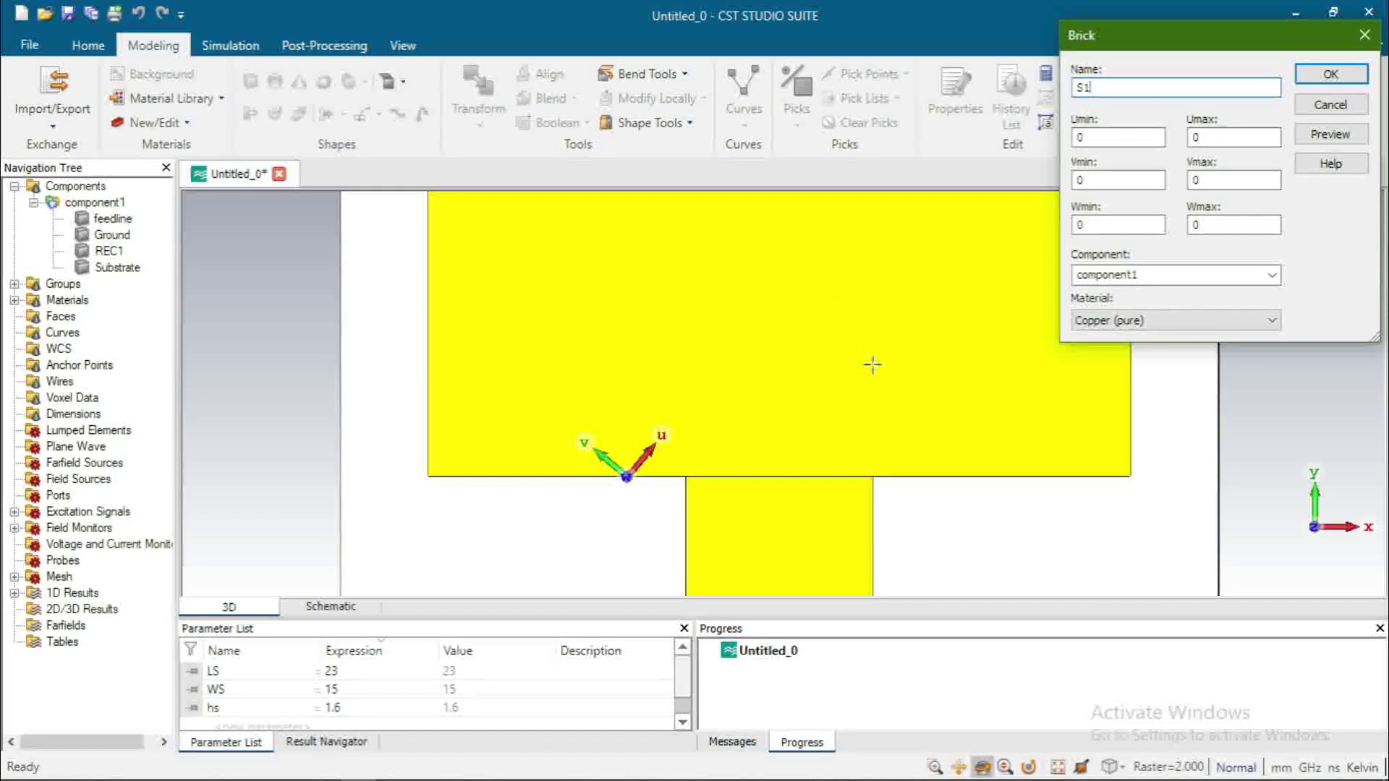
{"action": "key", "text": "shift+F10"}
{"action": "left_click", "coordinate": [782, 479]}
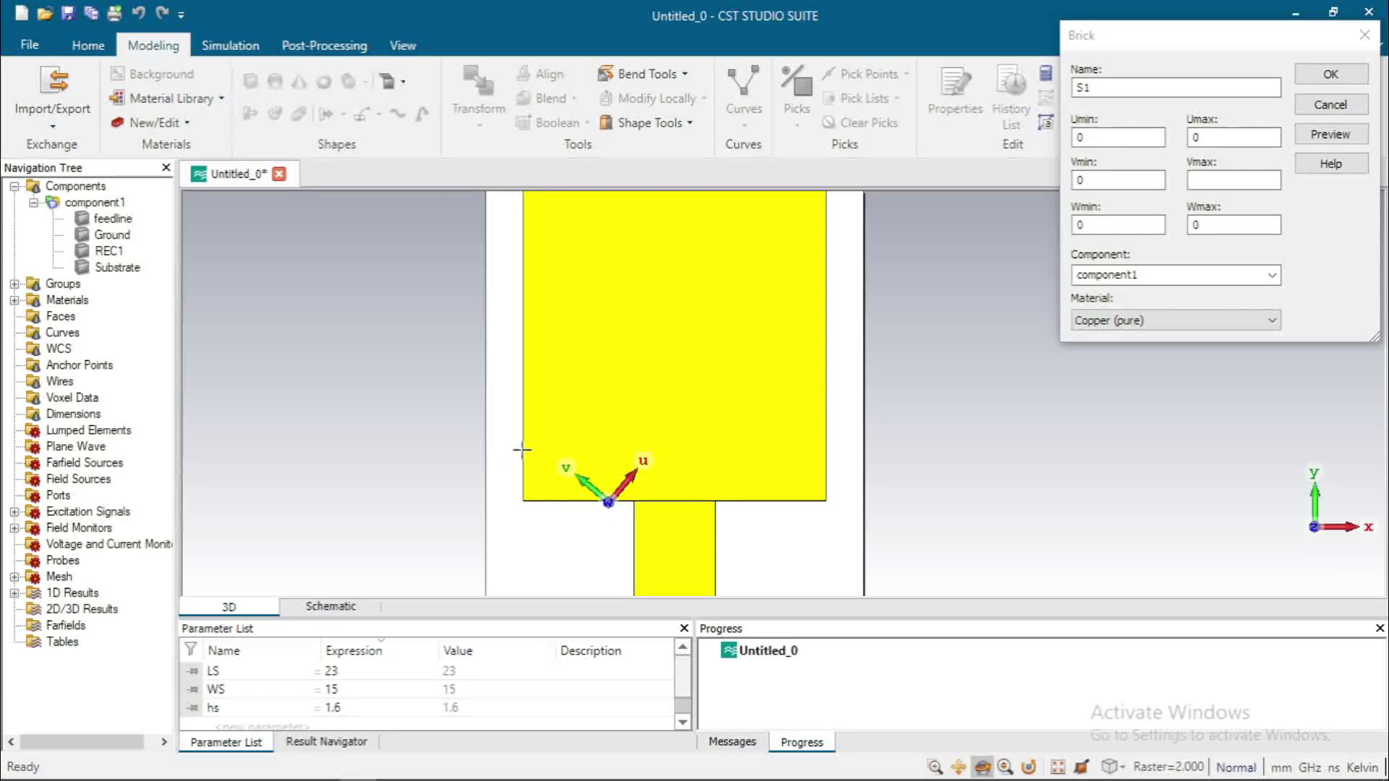
{"action": "left_click", "coordinate": [1231, 179]}
{"action": "type", "text": "4.44"}
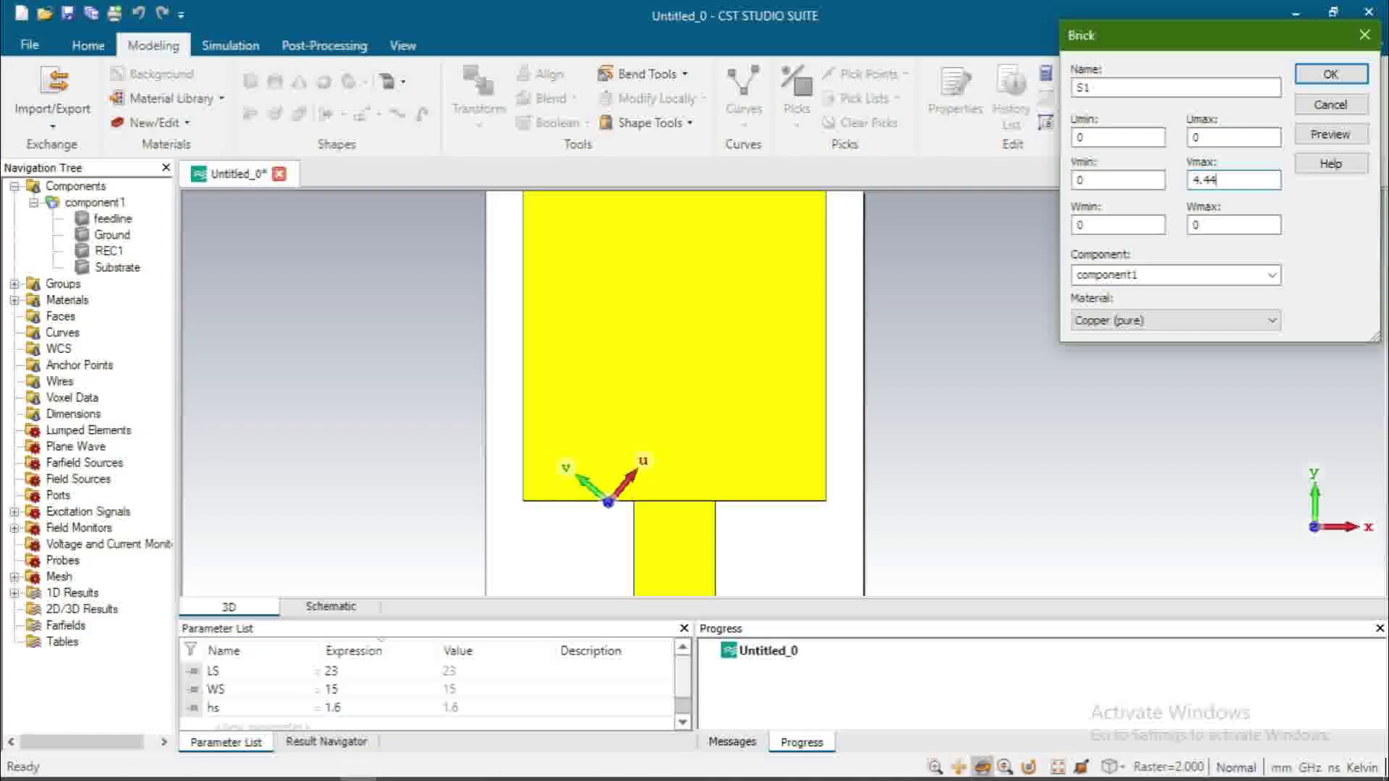
Check the antenna figure in the paper's PDF, return to CST, and preview S1 with Umax -2.3 at the patch's lower-left corner.
{"action": "left_click", "coordinate": [250, 766]}
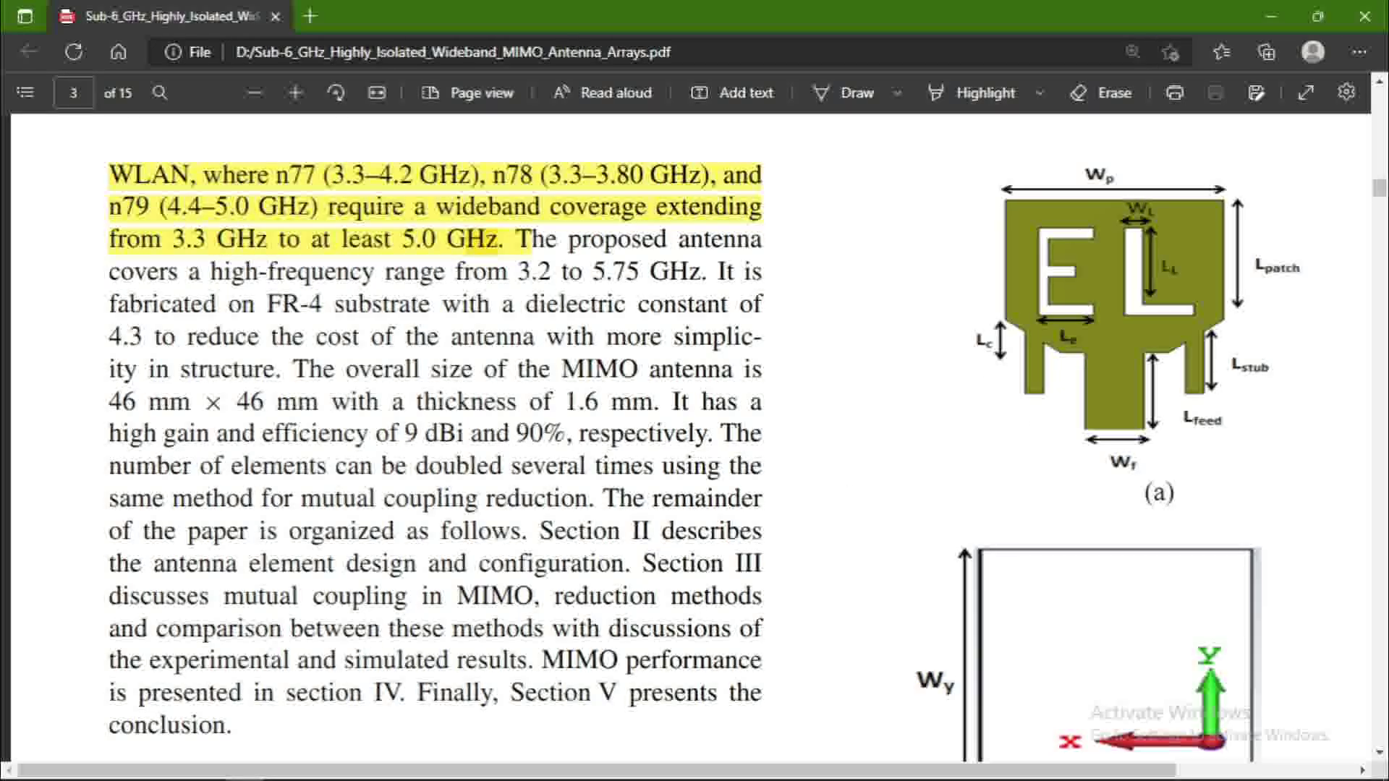
{"action": "left_click", "coordinate": [366, 767]}
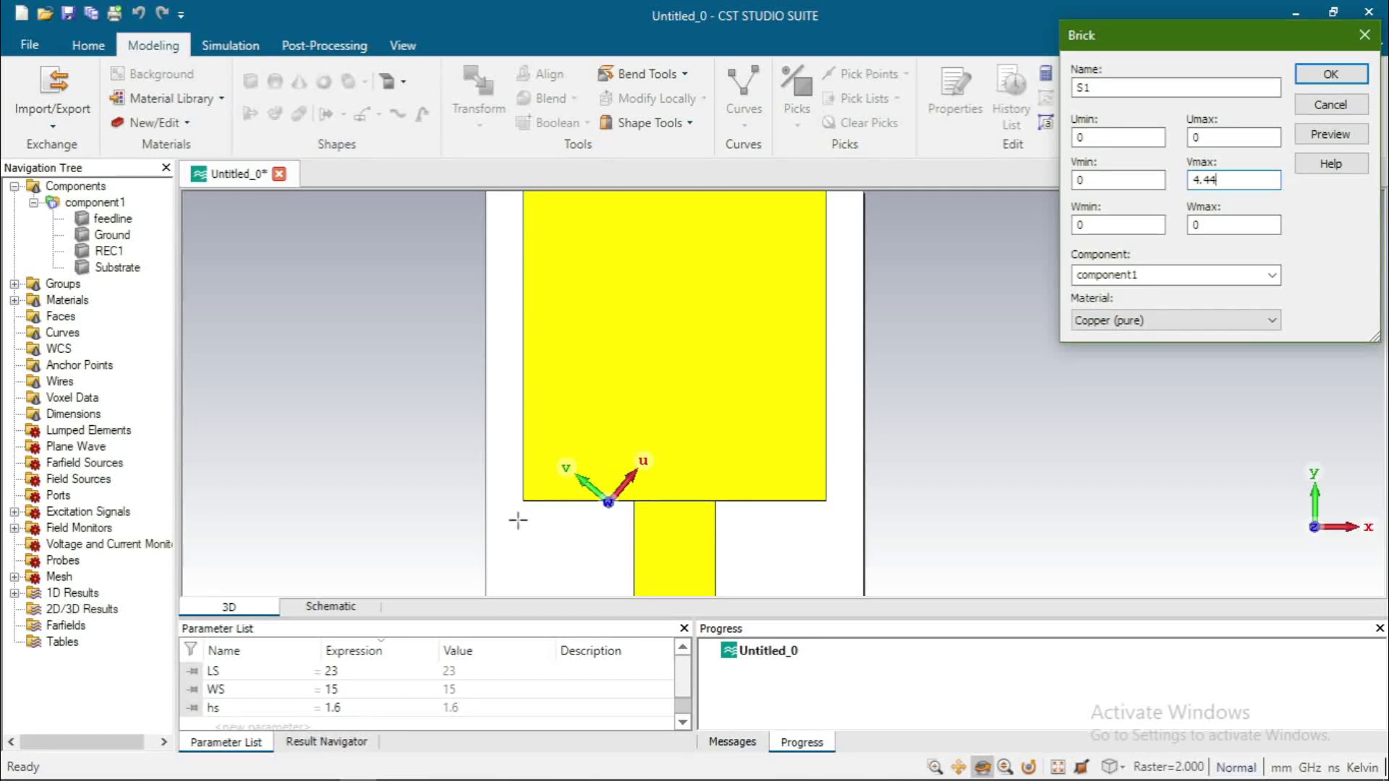
{"action": "left_click", "coordinate": [1207, 137]}
{"action": "key", "text": "BackSpace"}
{"action": "type", "text": "-2.3"}
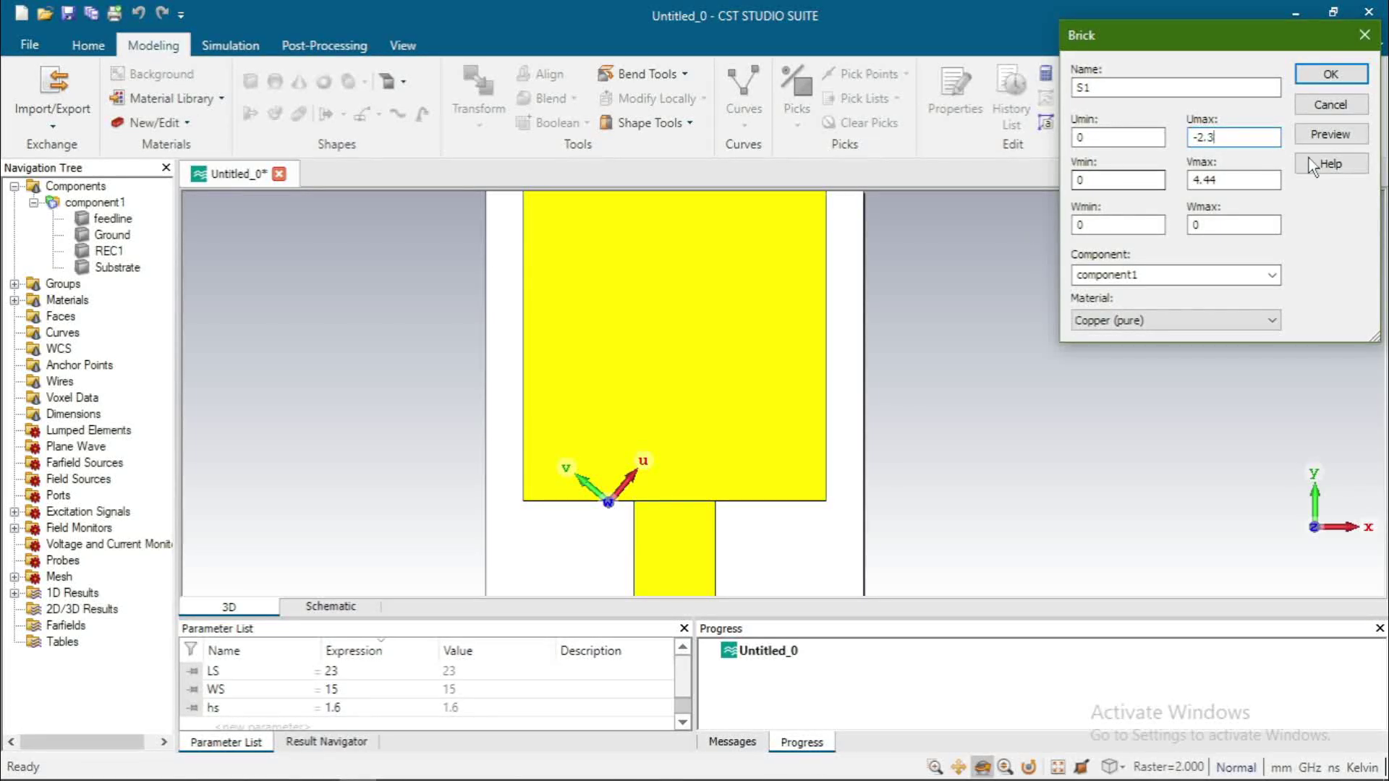
{"action": "left_click", "coordinate": [1334, 133]}
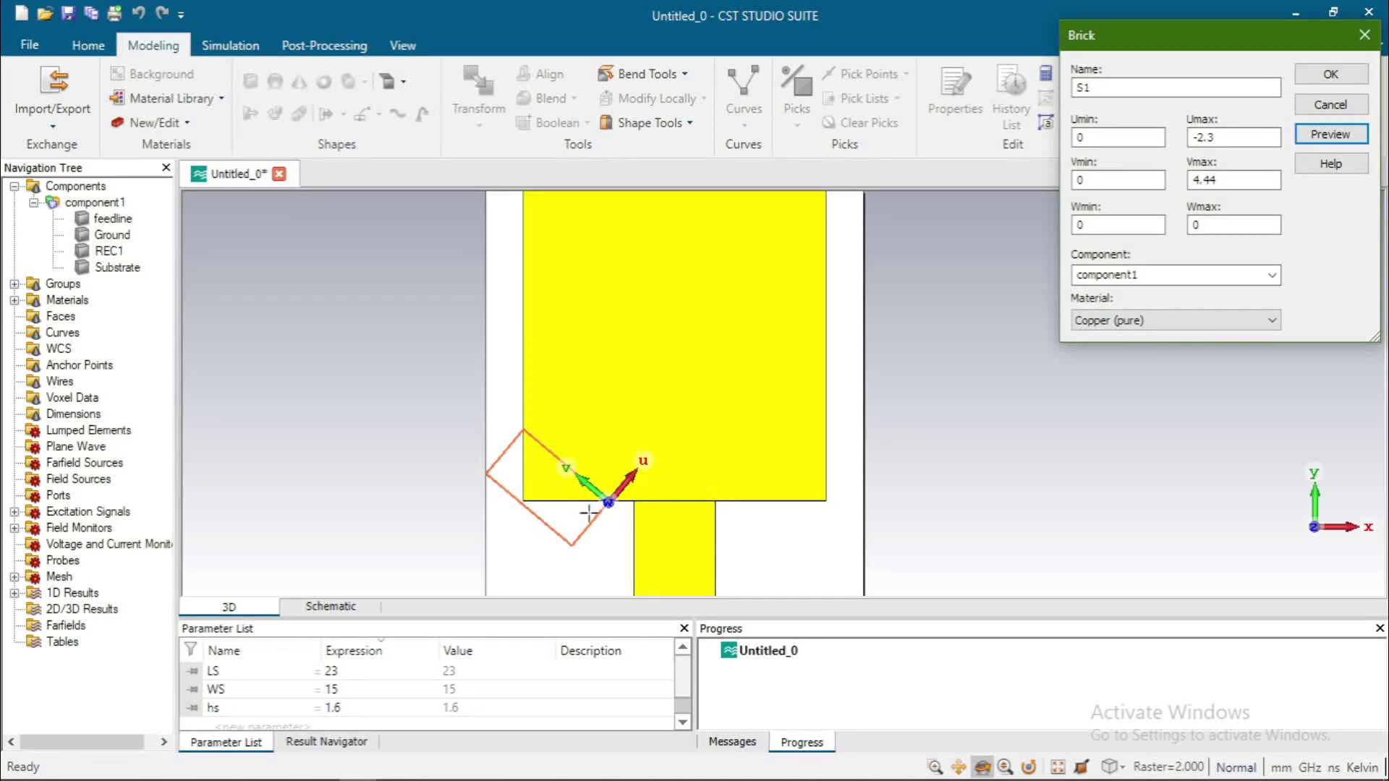
Set S1's Wmax to 0.035, create the brick, and switch off the local WCS.
{"action": "left_click", "coordinate": [1194, 225]}
{"action": "key", "text": "BackSpace"}
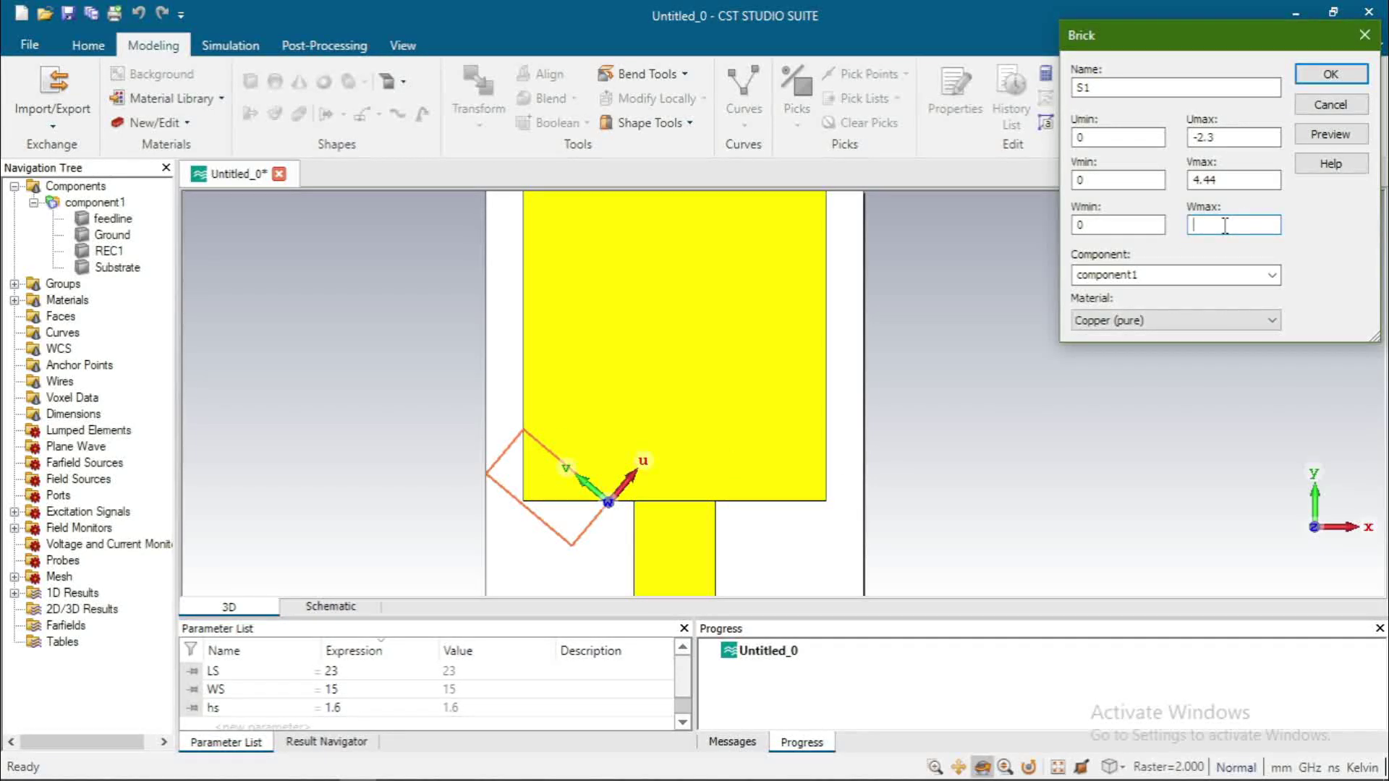
{"action": "type", "text": "0.035"}
{"action": "key", "text": "Return"}
{"action": "right_click", "coordinate": [595, 276]}
{"action": "left_click", "coordinate": [475, 361]}
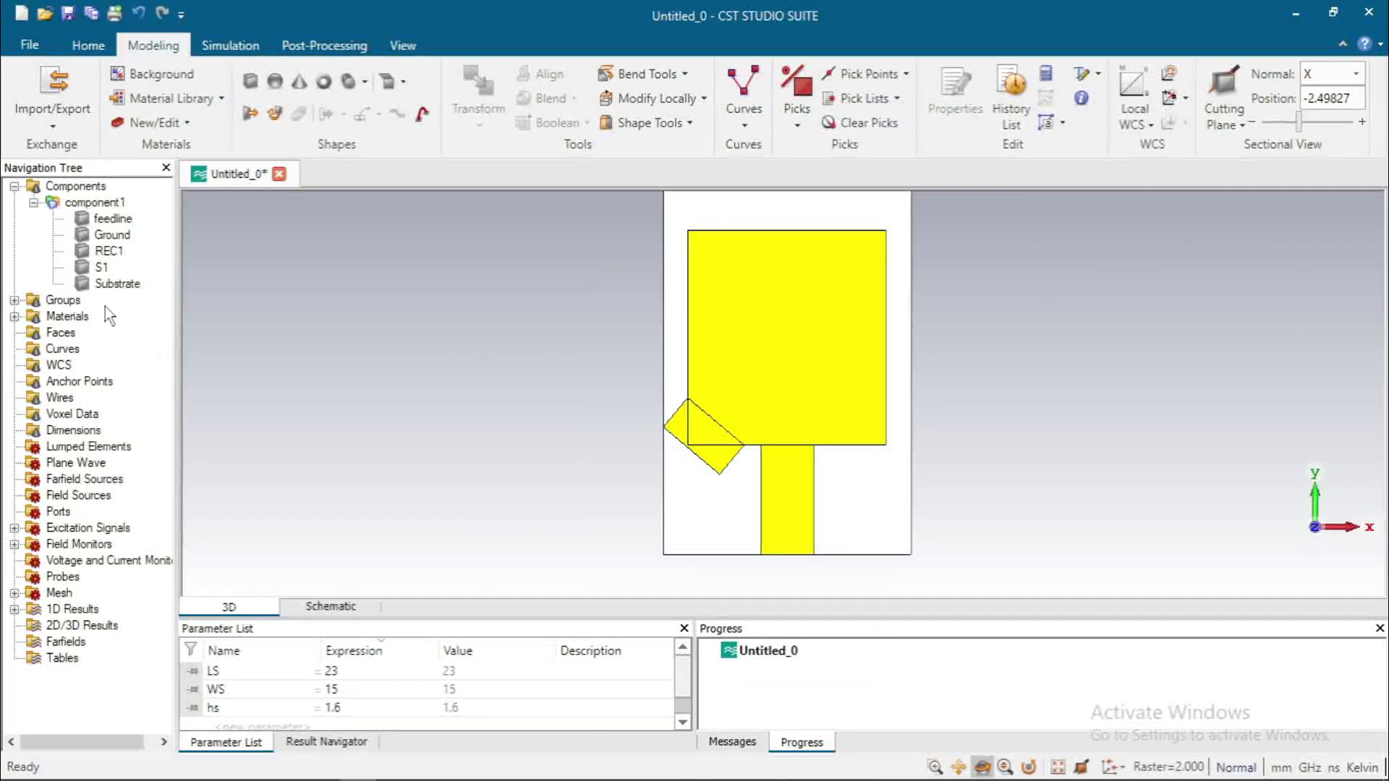
Subtract S1 from REC1 to cut the patch's lower-left corner diagonally.
{"action": "left_click", "coordinate": [107, 255]}
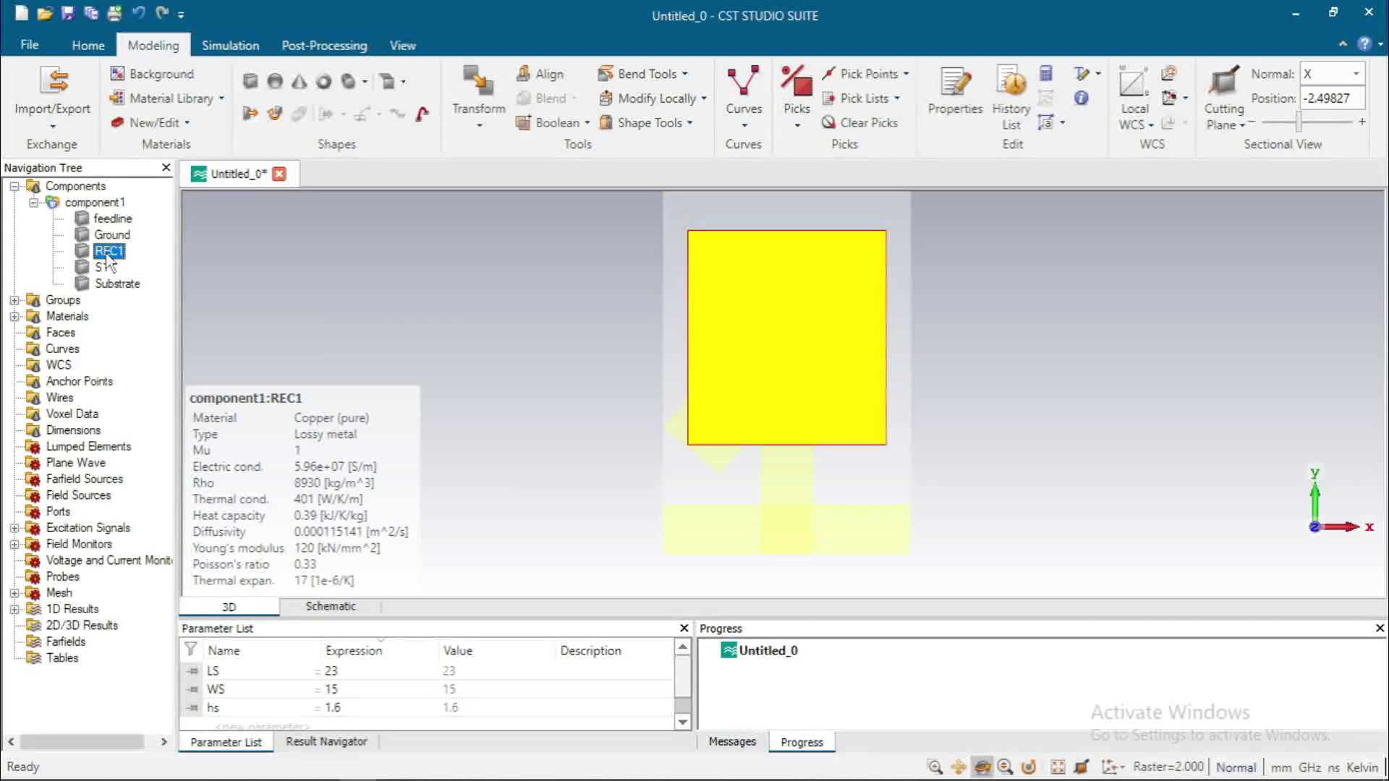
{"action": "left_click", "coordinate": [587, 123]}
{"action": "left_click", "coordinate": [566, 193]}
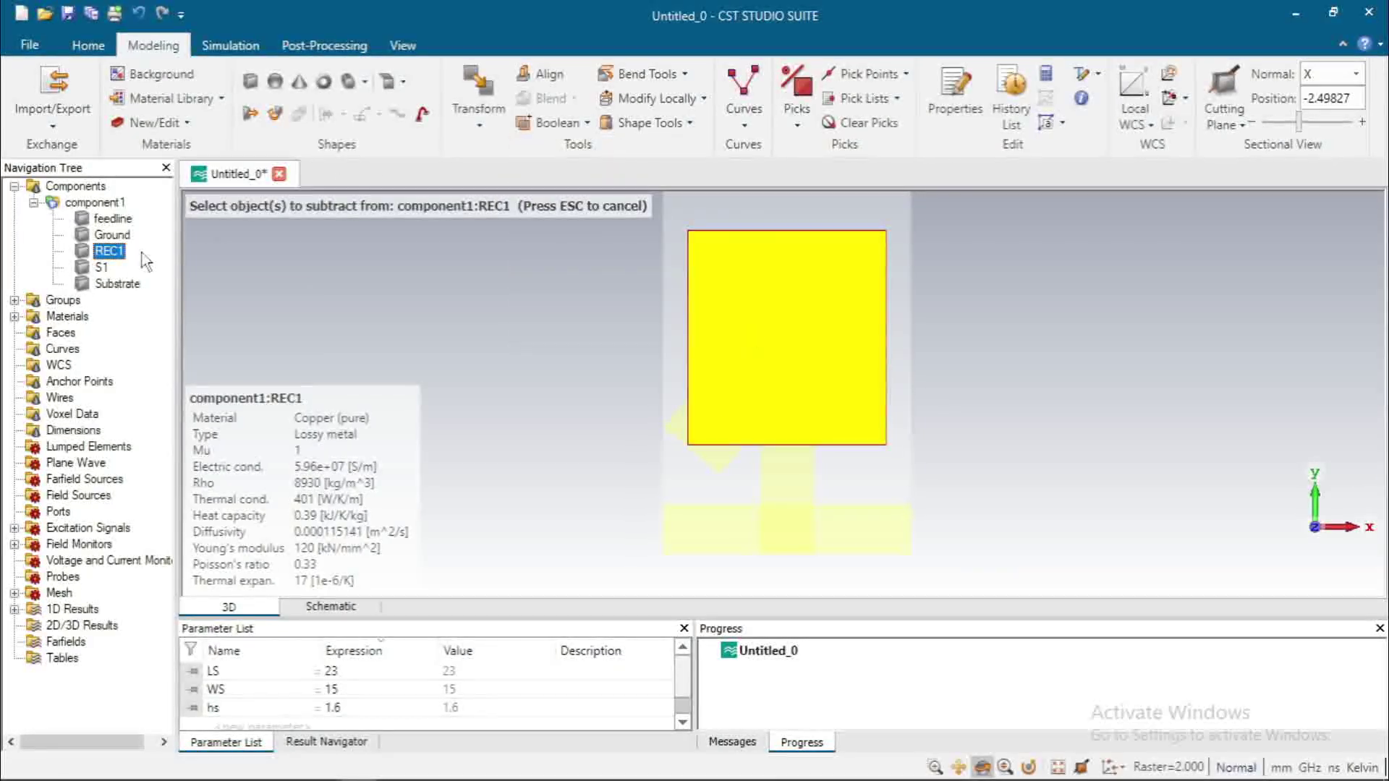
{"action": "left_click", "coordinate": [101, 268]}
{"action": "key", "text": "Return"}
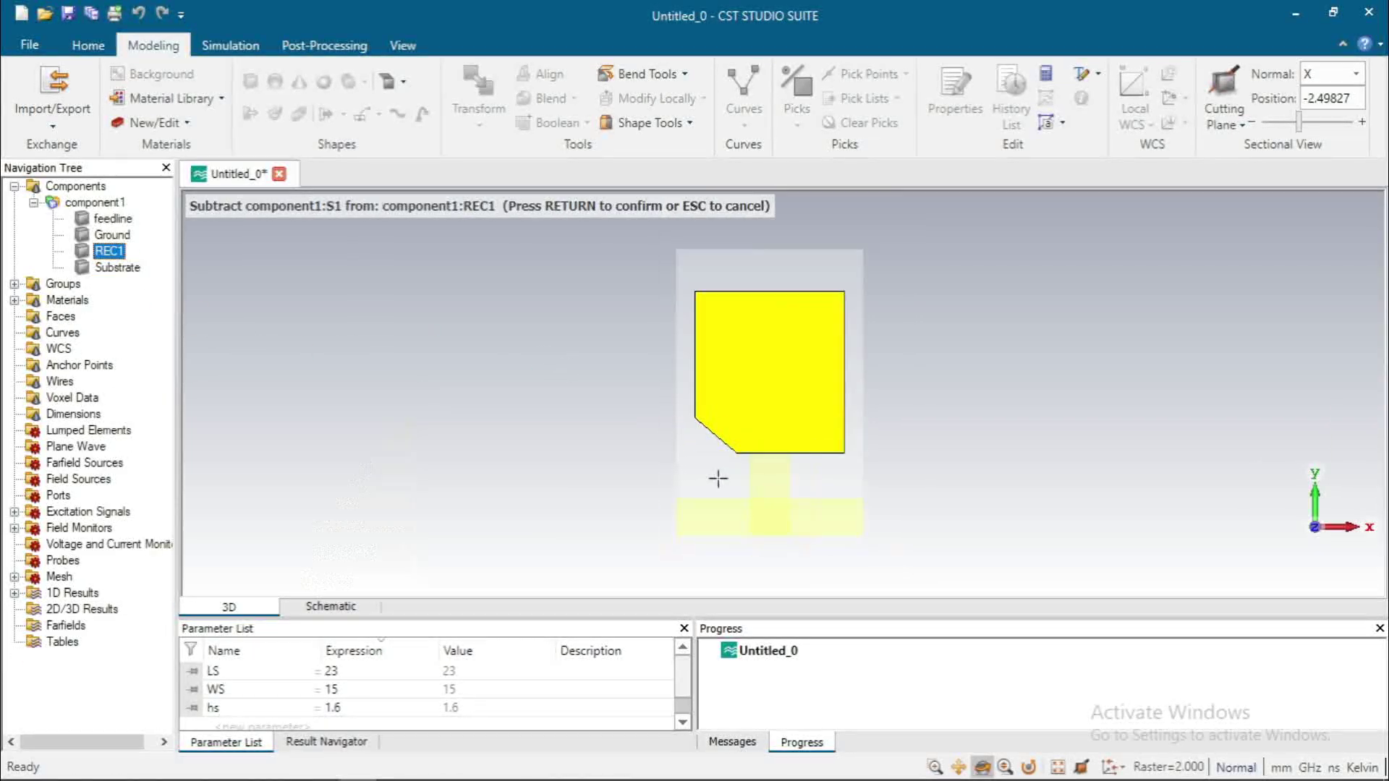
{"action": "left_click", "coordinate": [130, 205]}
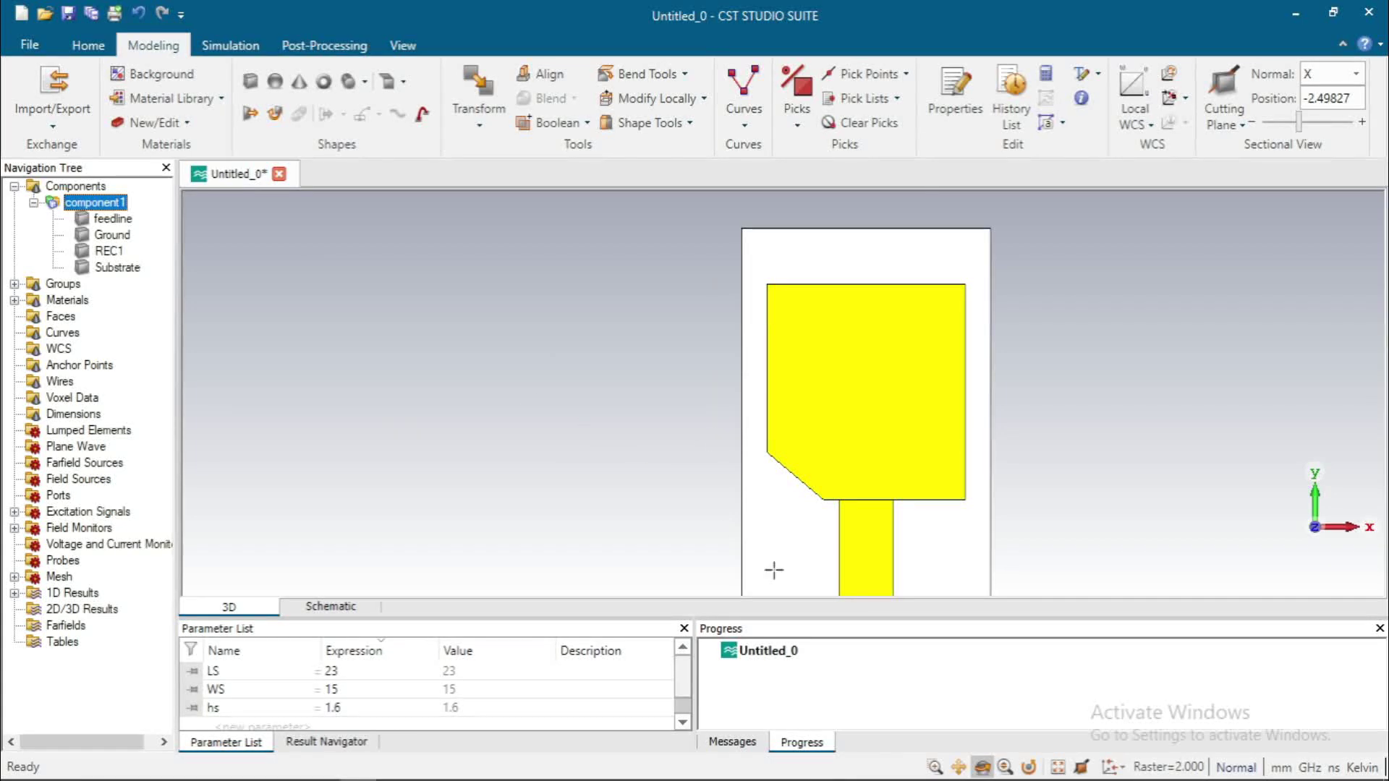
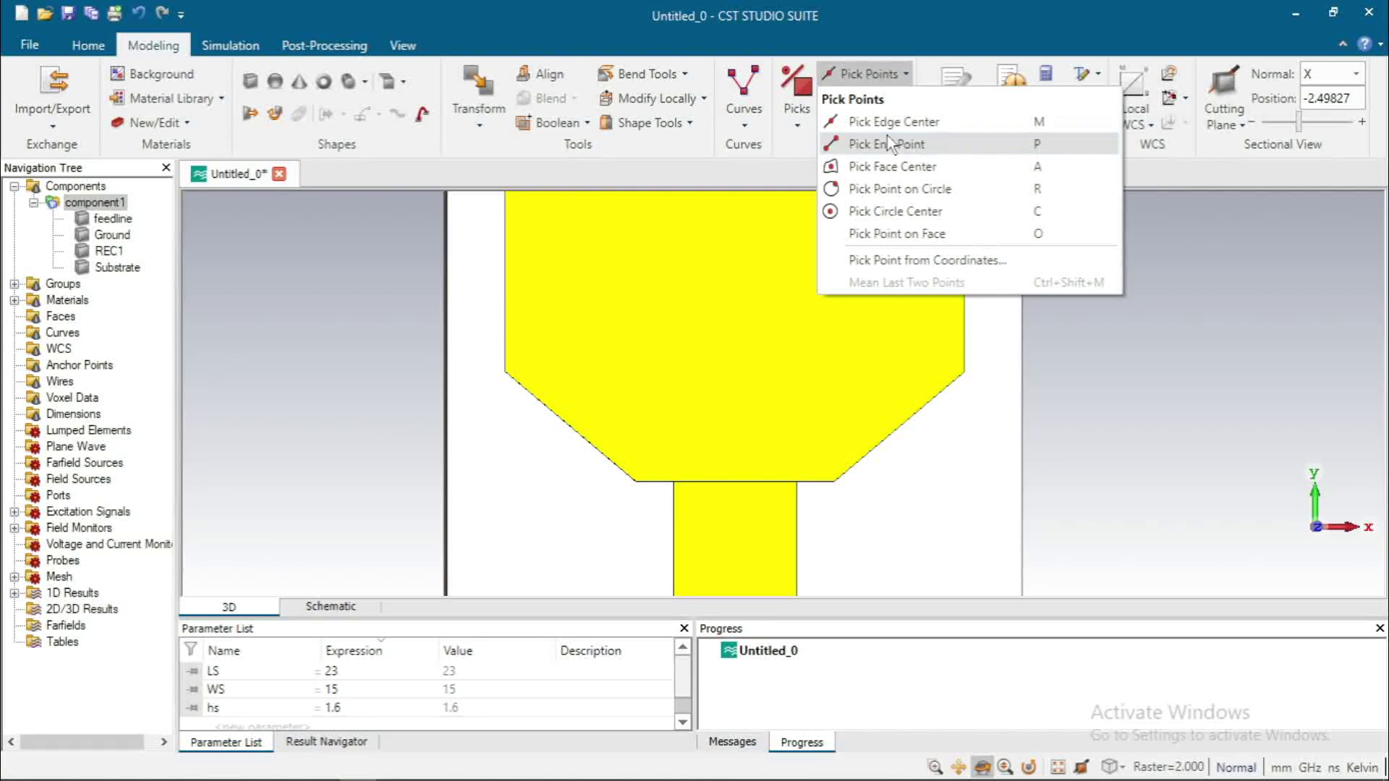
Pick the center of the patch's lower-left slanted edge and align the local WCS with that point.
{"action": "left_click", "coordinate": [888, 124]}
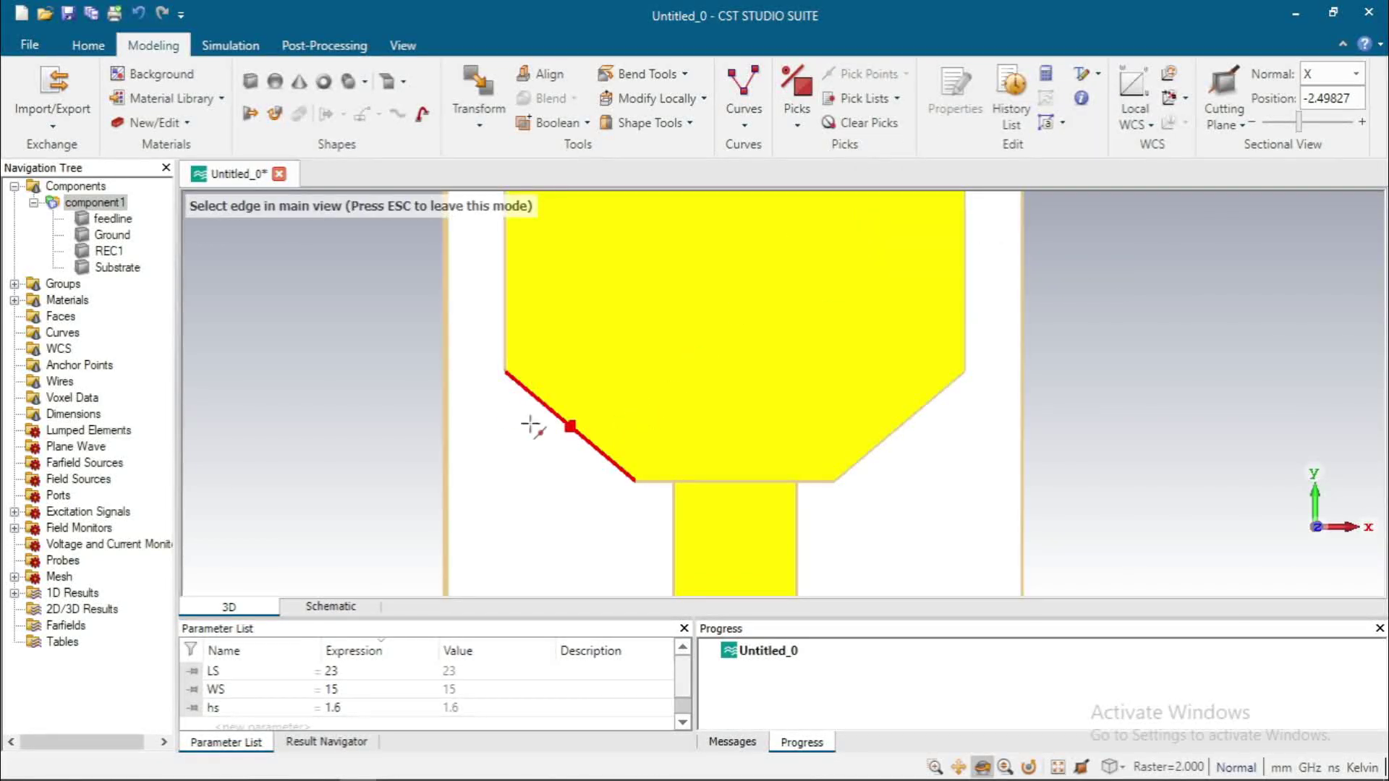
{"action": "left_click", "coordinate": [530, 395]}
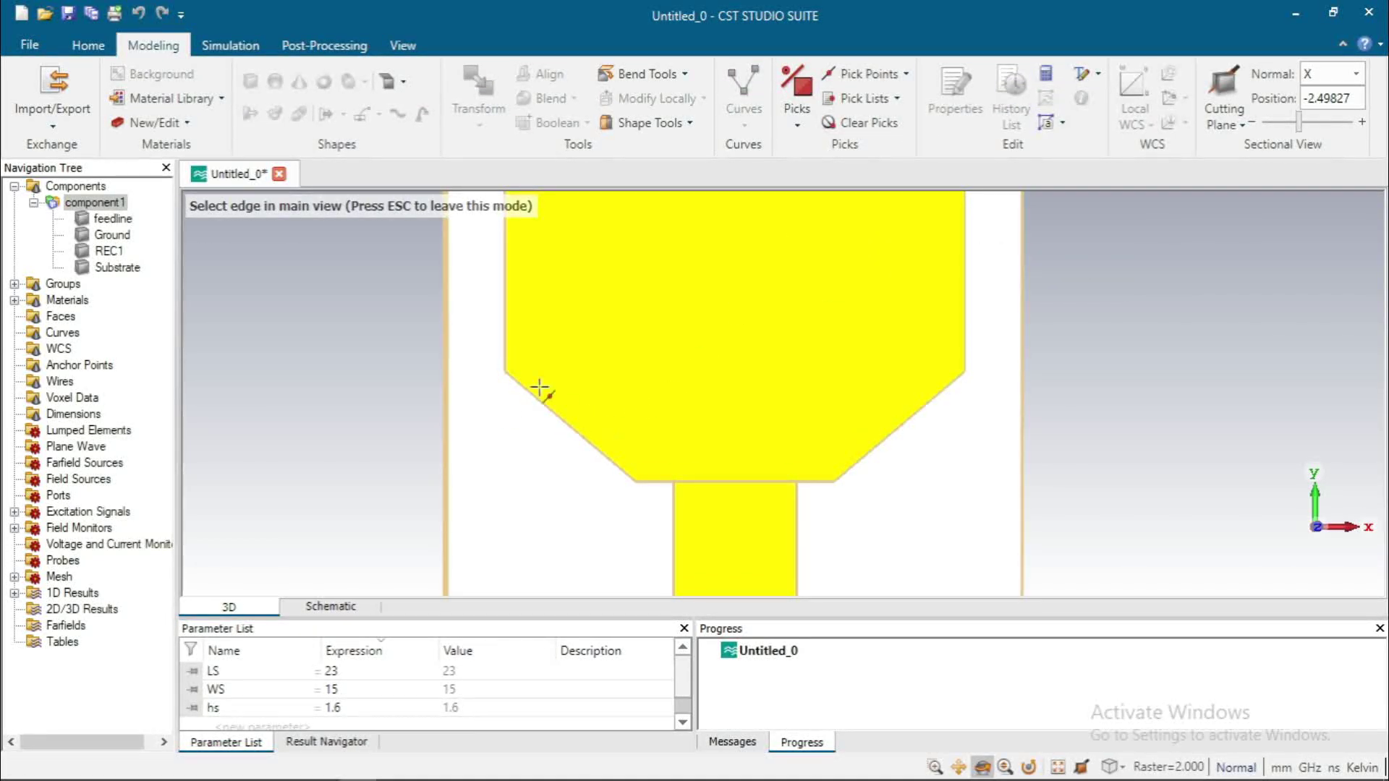
{"action": "left_click", "coordinate": [572, 430]}
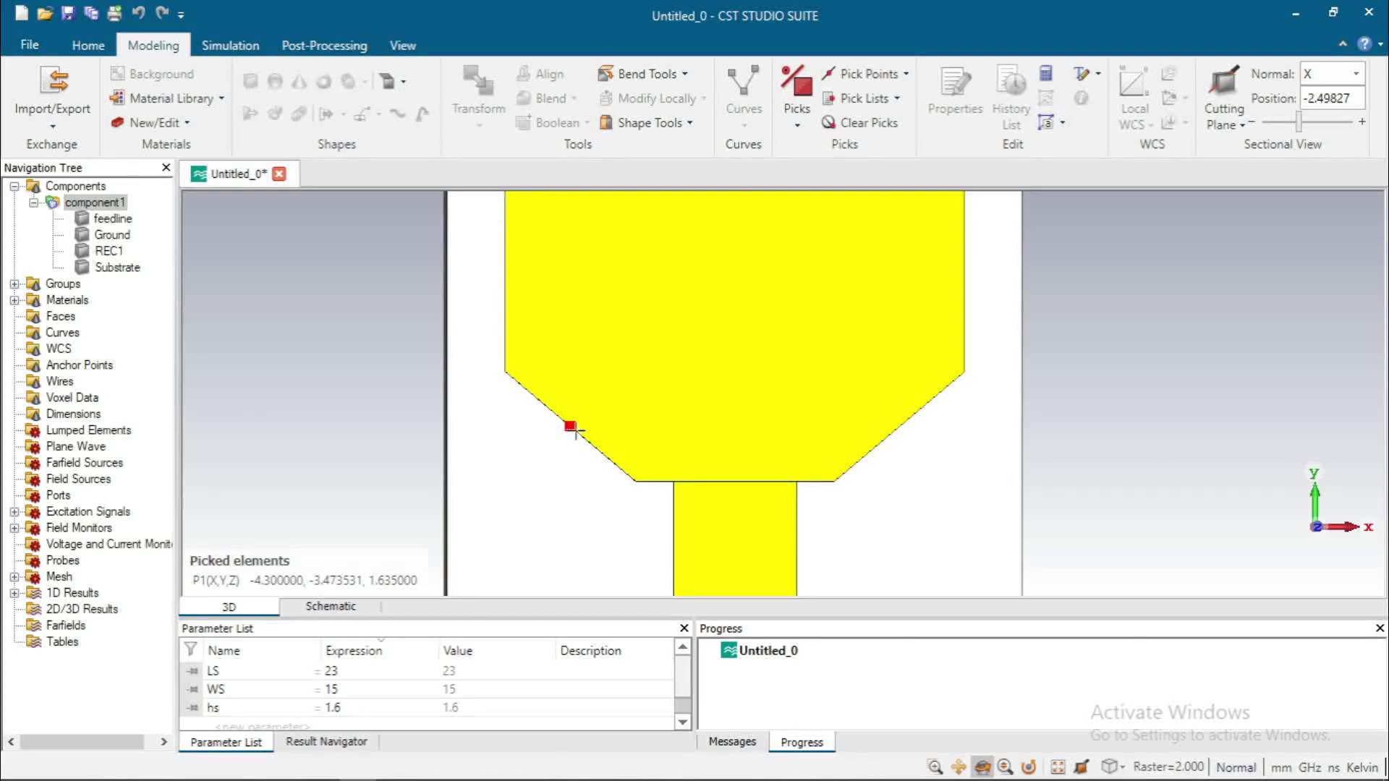
{"action": "key", "text": "w"}
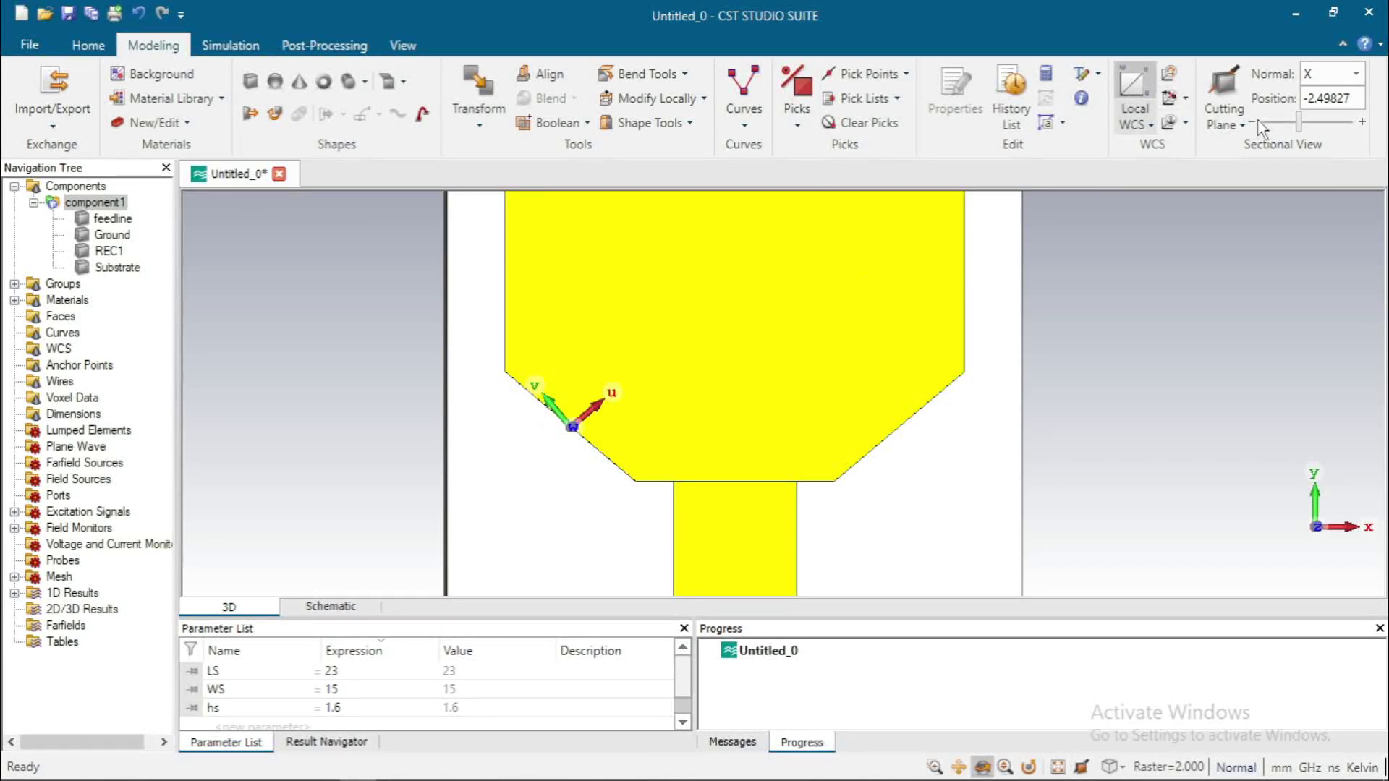
Rotate the local WCS by 320 degrees about its W axis so U and V follow the global axes.
{"action": "left_click", "coordinate": [1169, 75]}
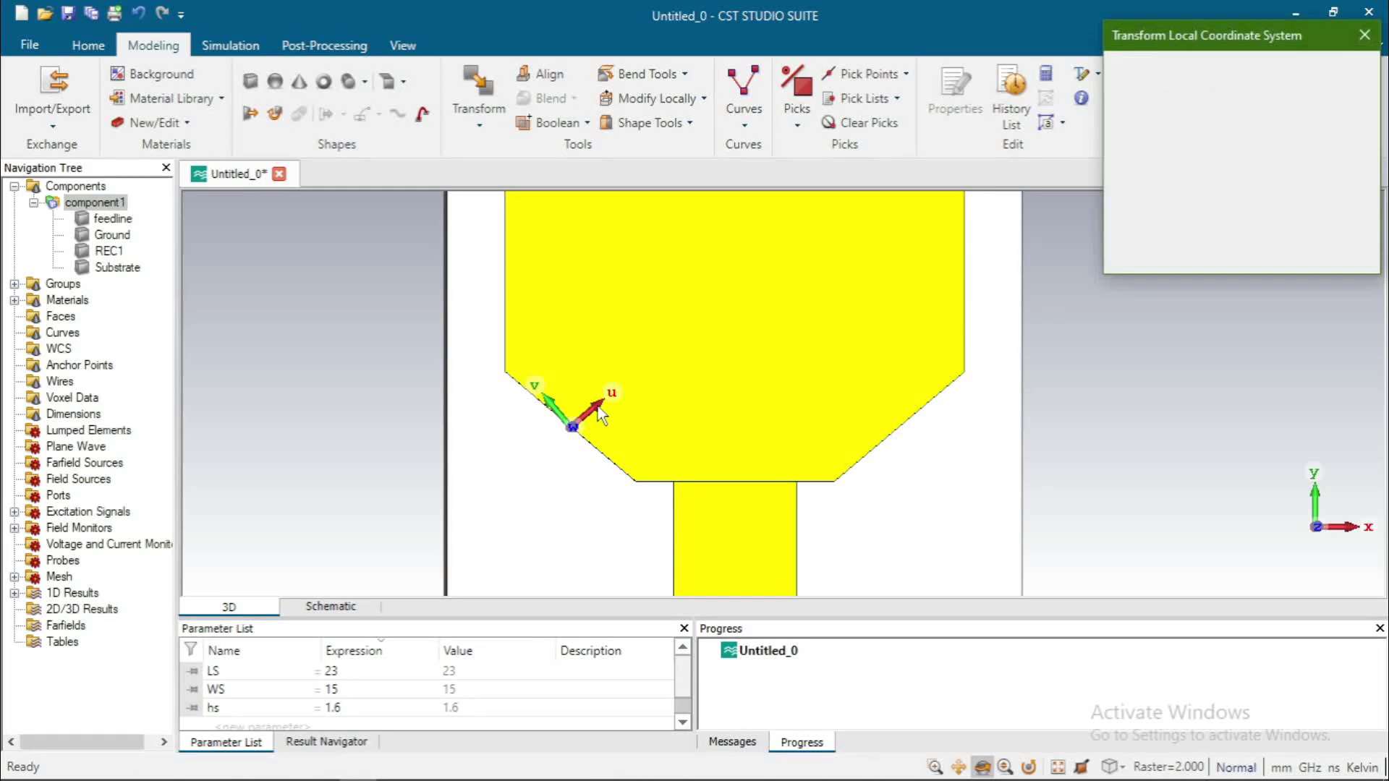
{"action": "mouse_move", "coordinate": [606, 480]}
{"action": "left_mouse_down"}
{"action": "mouse_move", "coordinate": [621, 469]}
{"action": "mouse_move", "coordinate": [606, 470]}
{"action": "left_mouse_up"}
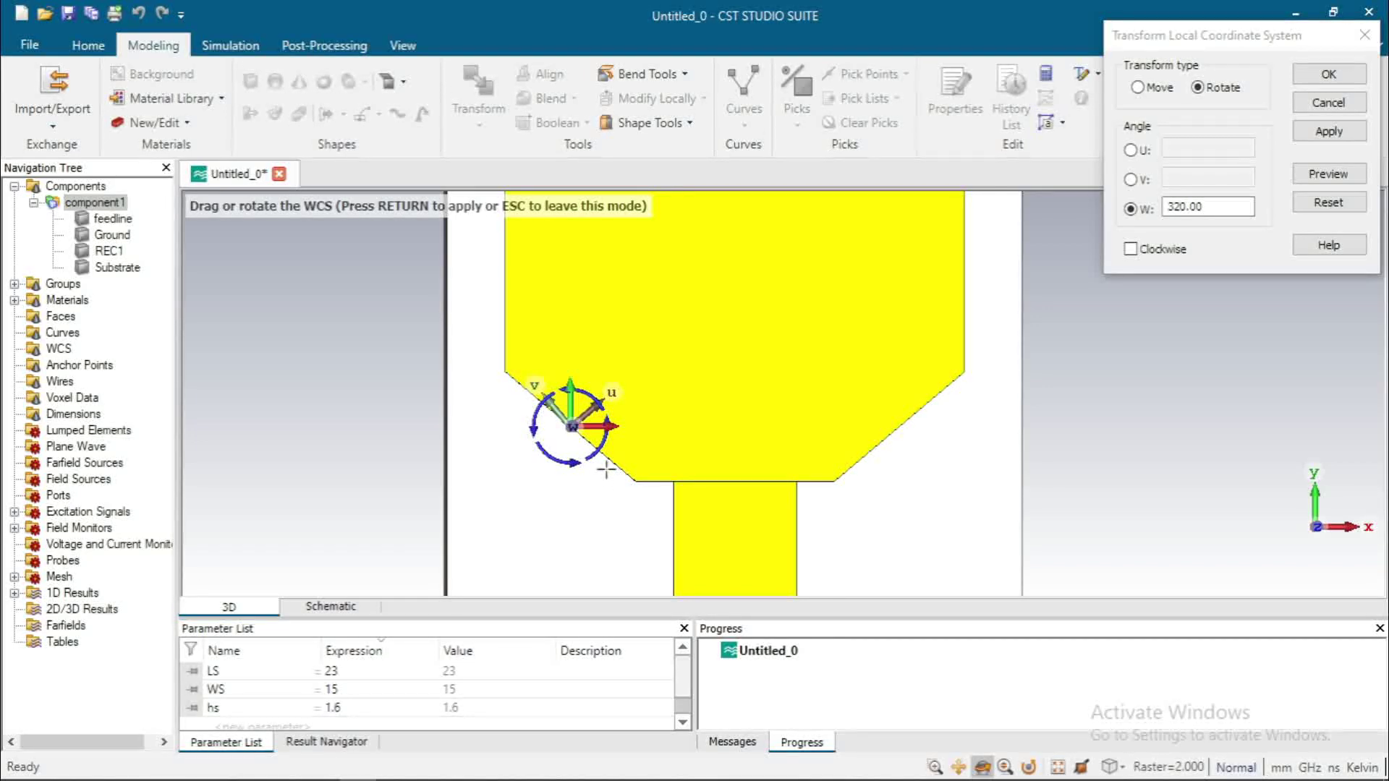
{"action": "left_click", "coordinate": [1333, 71]}
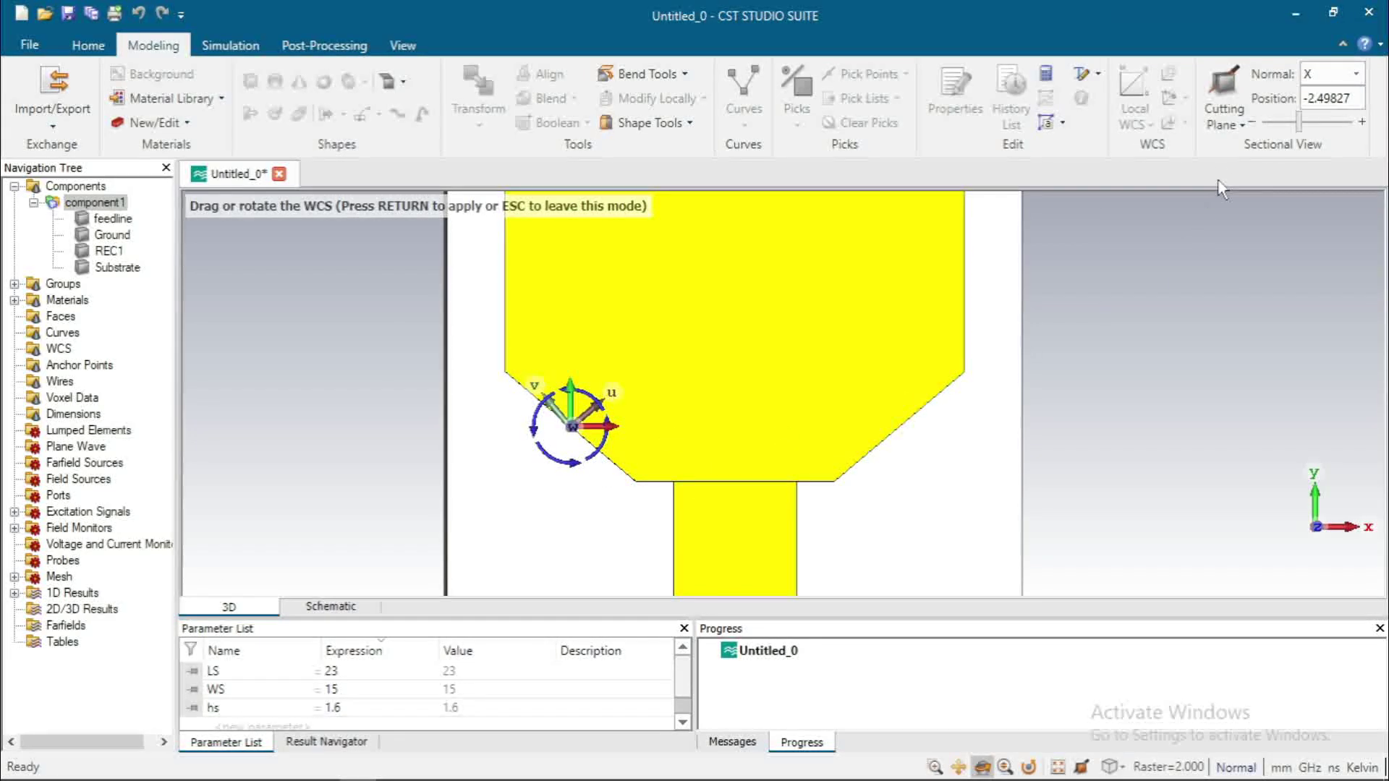
{"action": "key", "text": "Escape"}
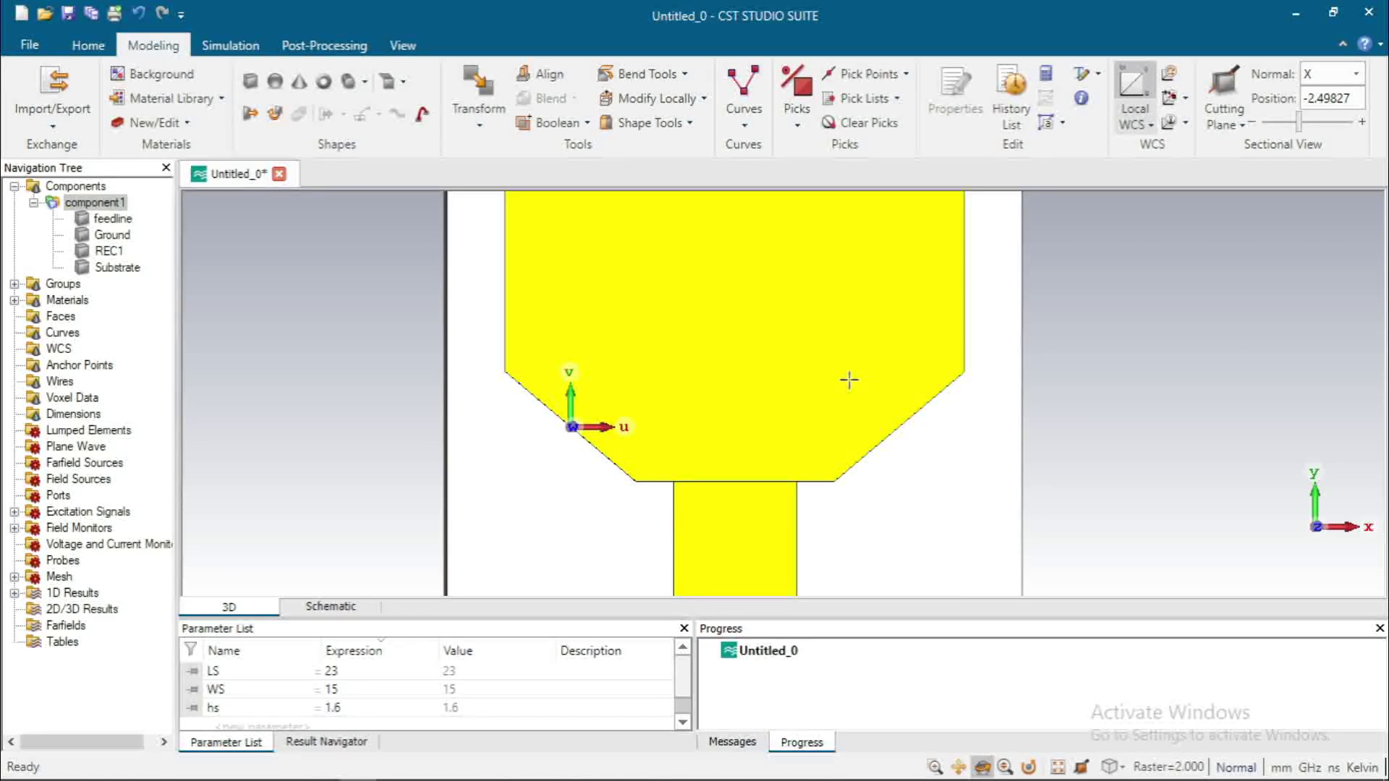
Start a brick named LSTUB1 at the slanted edge's center with Umin -0.5 and Umax 0.5.
{"action": "left_click", "coordinate": [246, 83]}
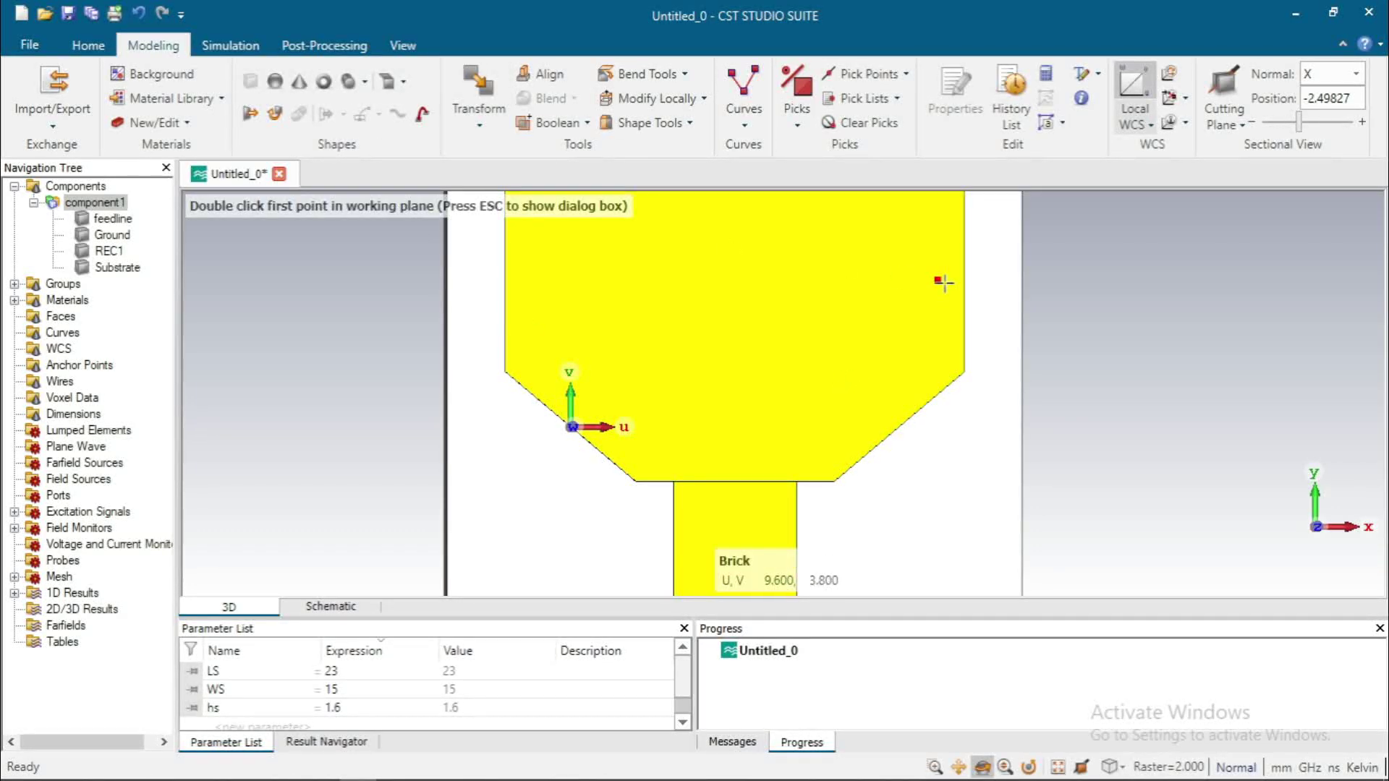
{"action": "key", "text": "Escape"}
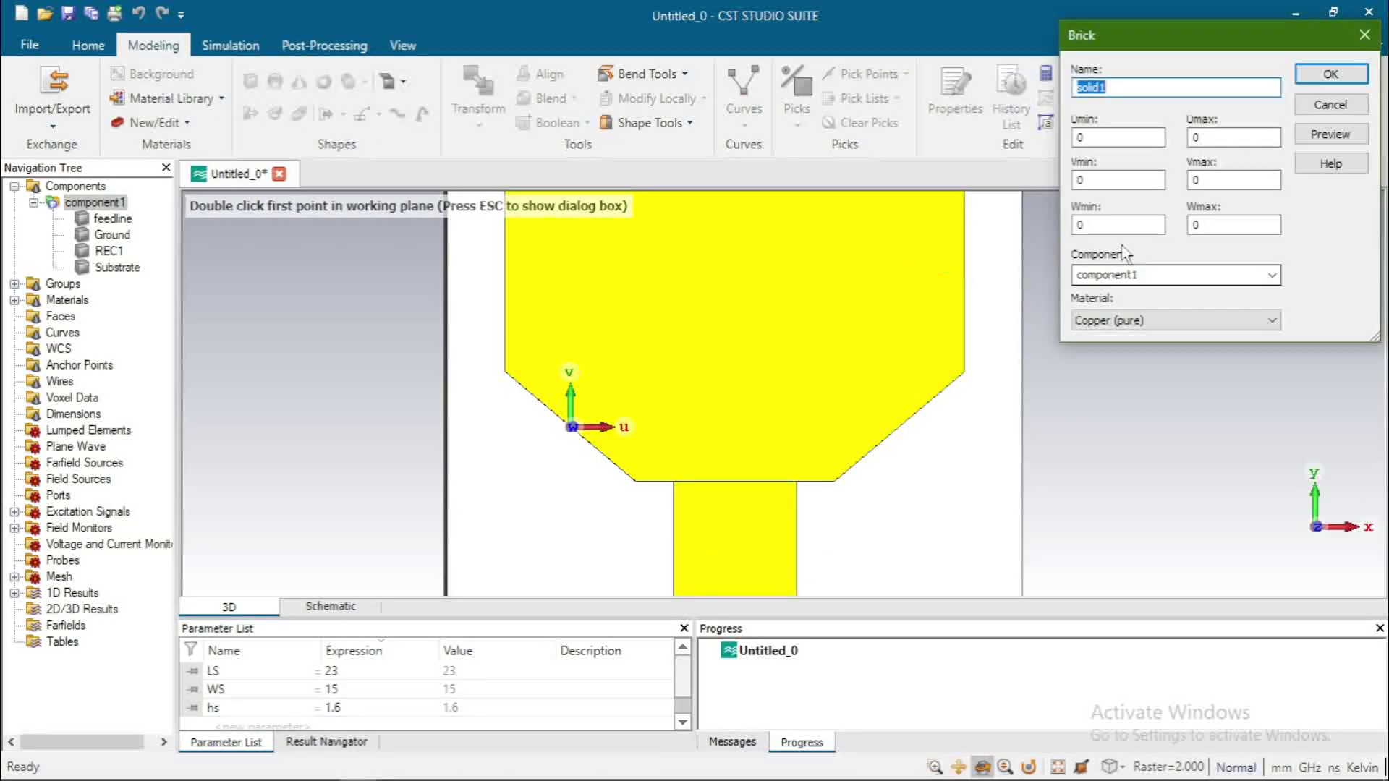
{"action": "type", "text": "LS"}
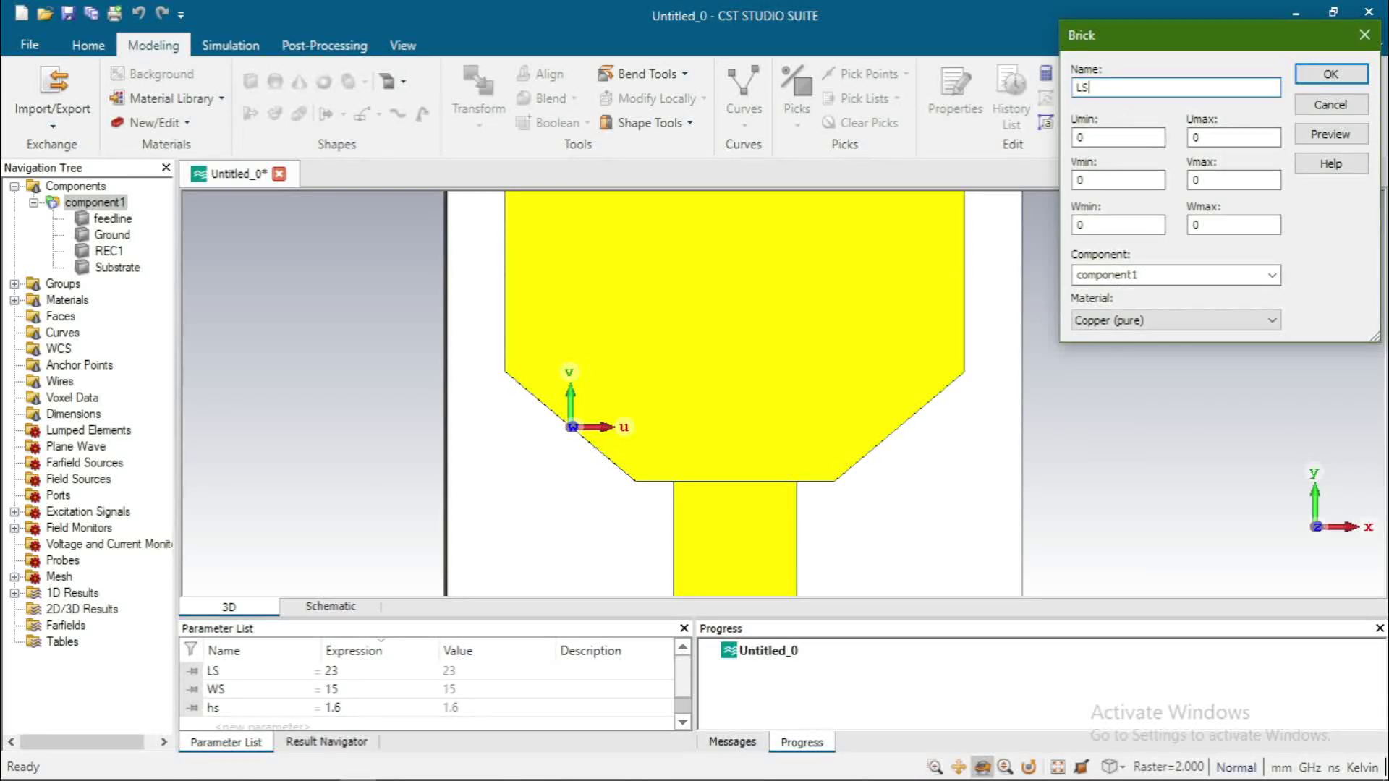
{"action": "type", "text": "TUB1"}
{"action": "double_click", "coordinate": [1107, 137]}
{"action": "key", "text": "BackSpace"}
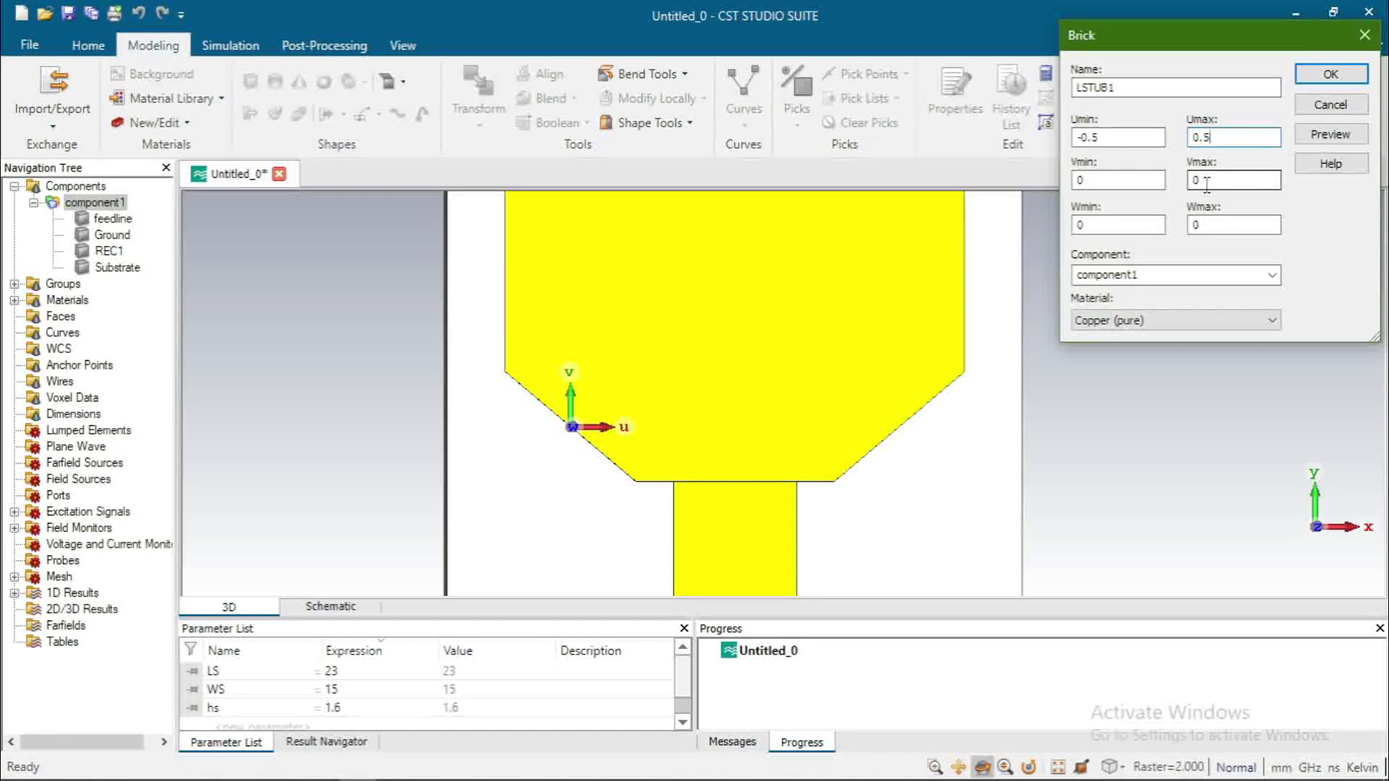
Set LSTUB1's Vmax to -5 and Wmax to 0.035, and preview where it meets the patch's slanted edge.
{"action": "key", "text": "BackSpace"}
{"action": "left_click", "coordinate": [1203, 226]}
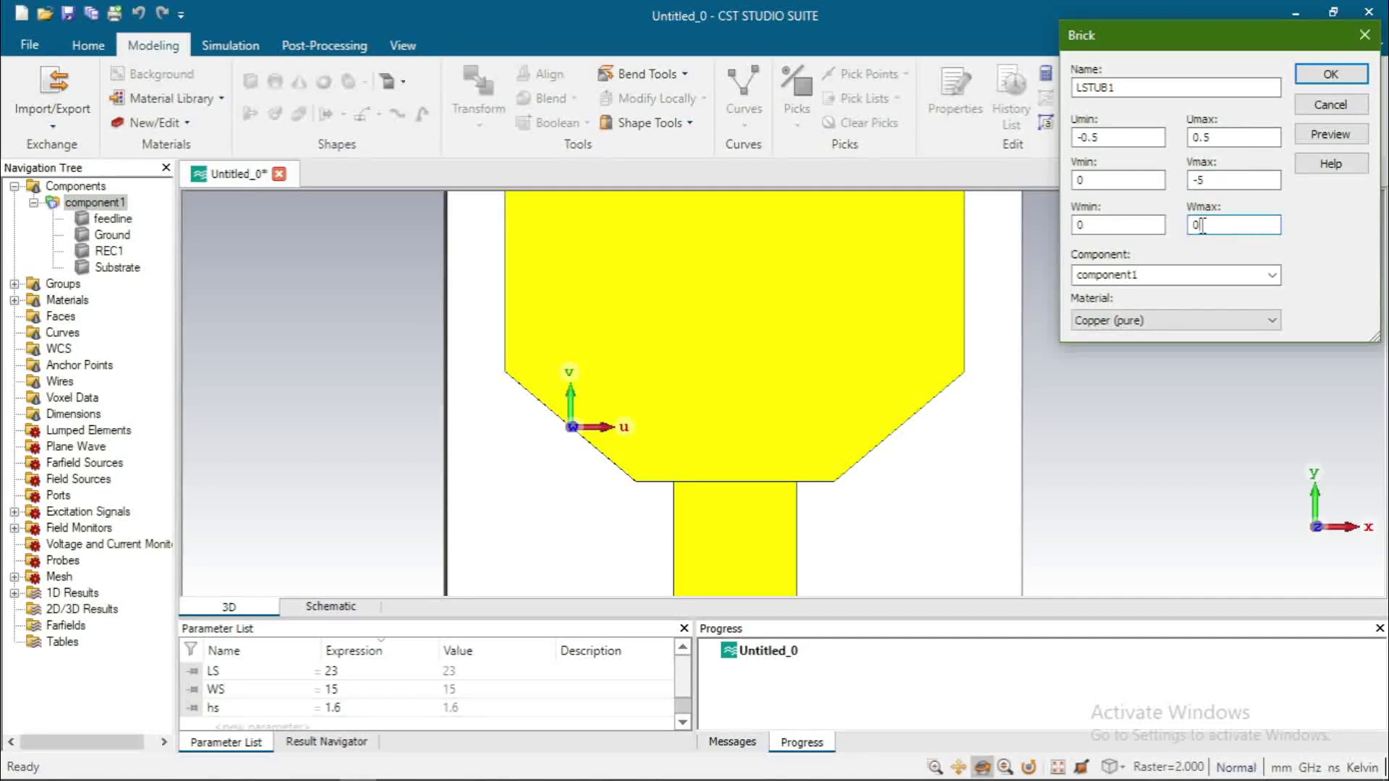
{"action": "type", "text": "0.0"}
{"action": "left_click", "coordinate": [1312, 137]}
{"action": "scroll", "coordinate": [723, 382], "scroll_direction": "up", "scroll_amount": 2}
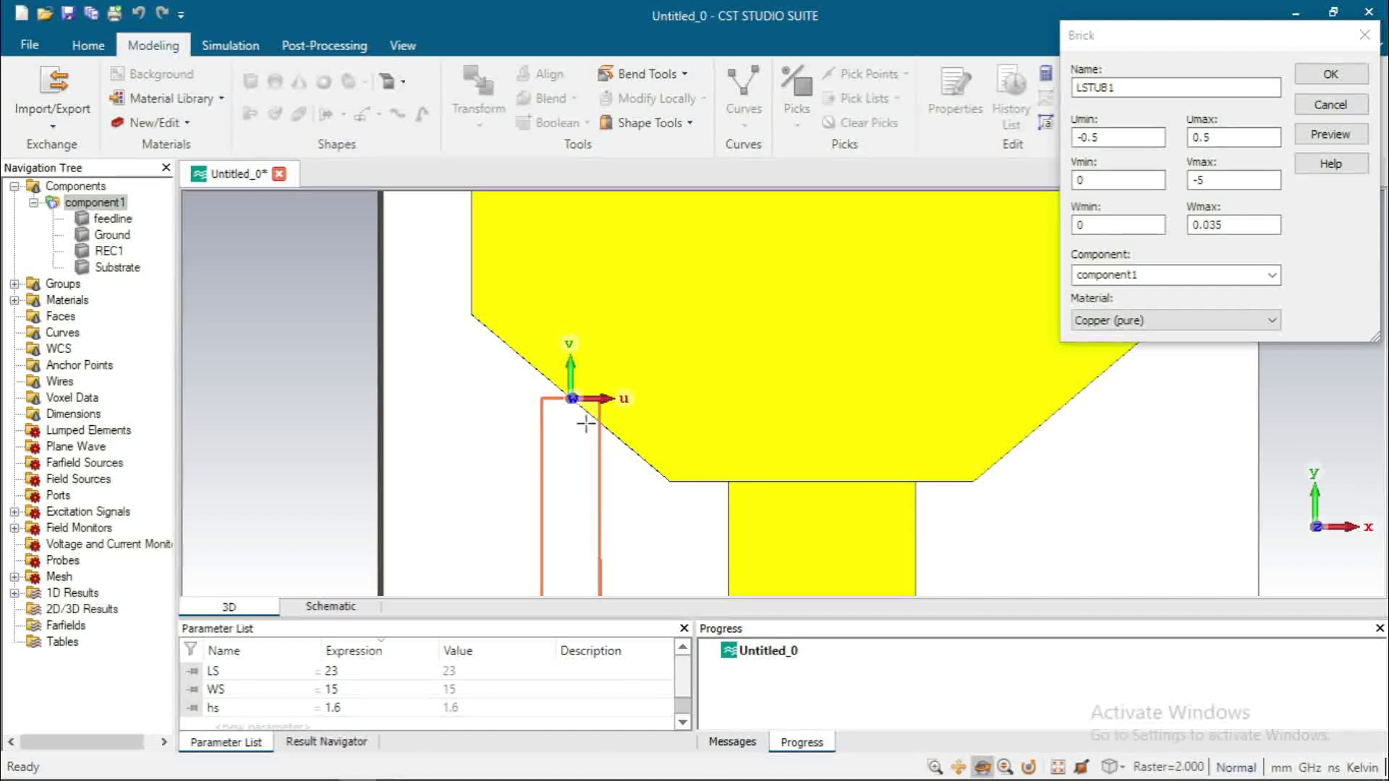
{"action": "scroll", "coordinate": [587, 427], "scroll_direction": "up", "scroll_amount": 2}
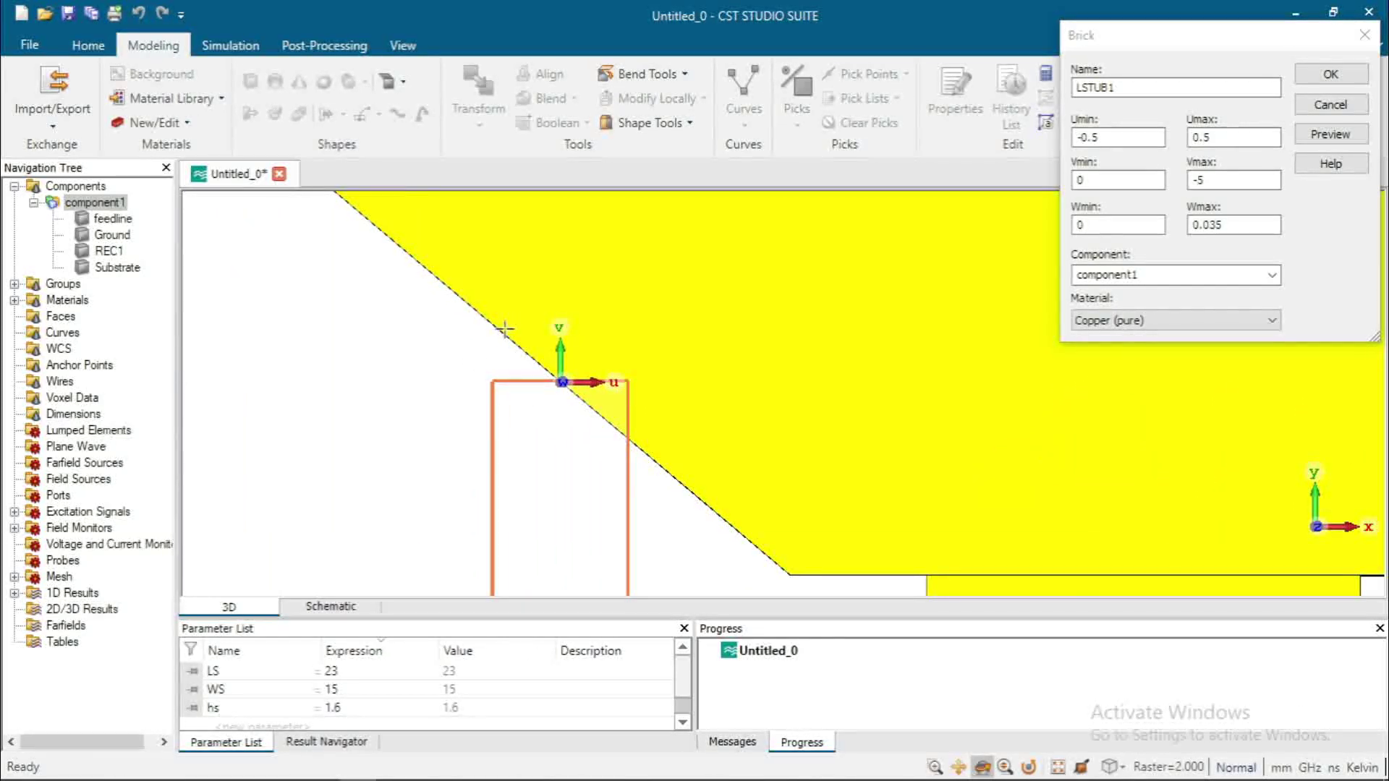
Raise LSTUB1's Vmin so its upper end overlaps the patch, preview it, and create the stub in Copper (pure).
{"action": "left_click", "coordinate": [609, 314]}
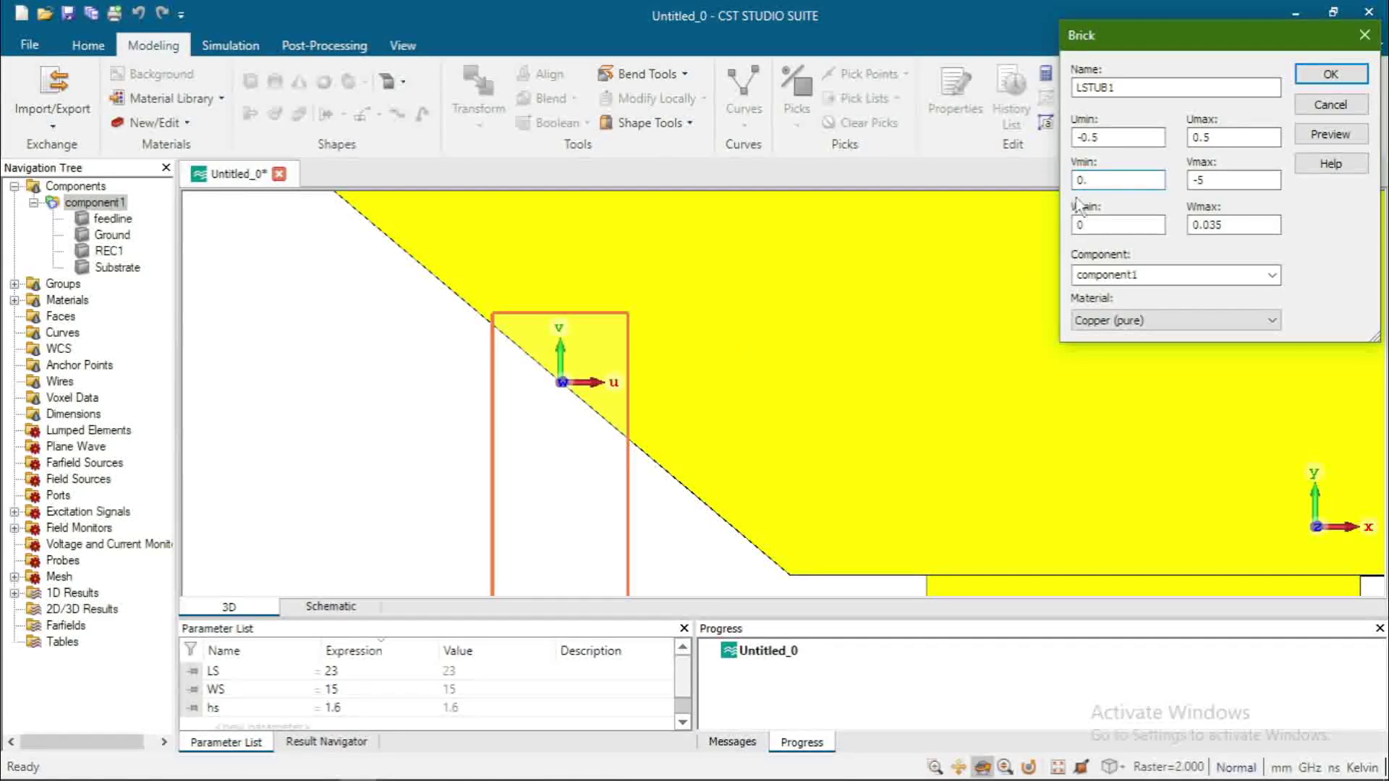
{"action": "left_click", "coordinate": [1331, 134]}
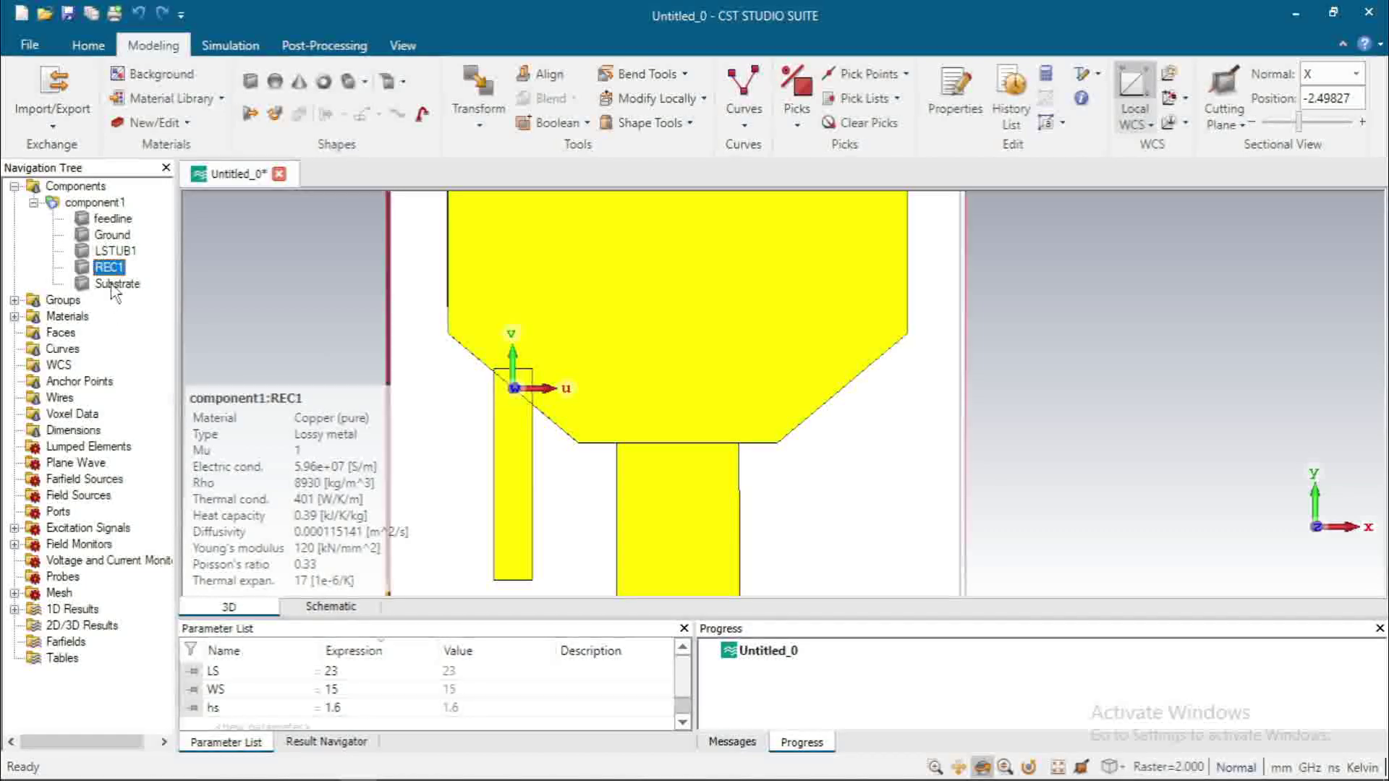
{"action": "mouse_move", "coordinate": [118, 269]}
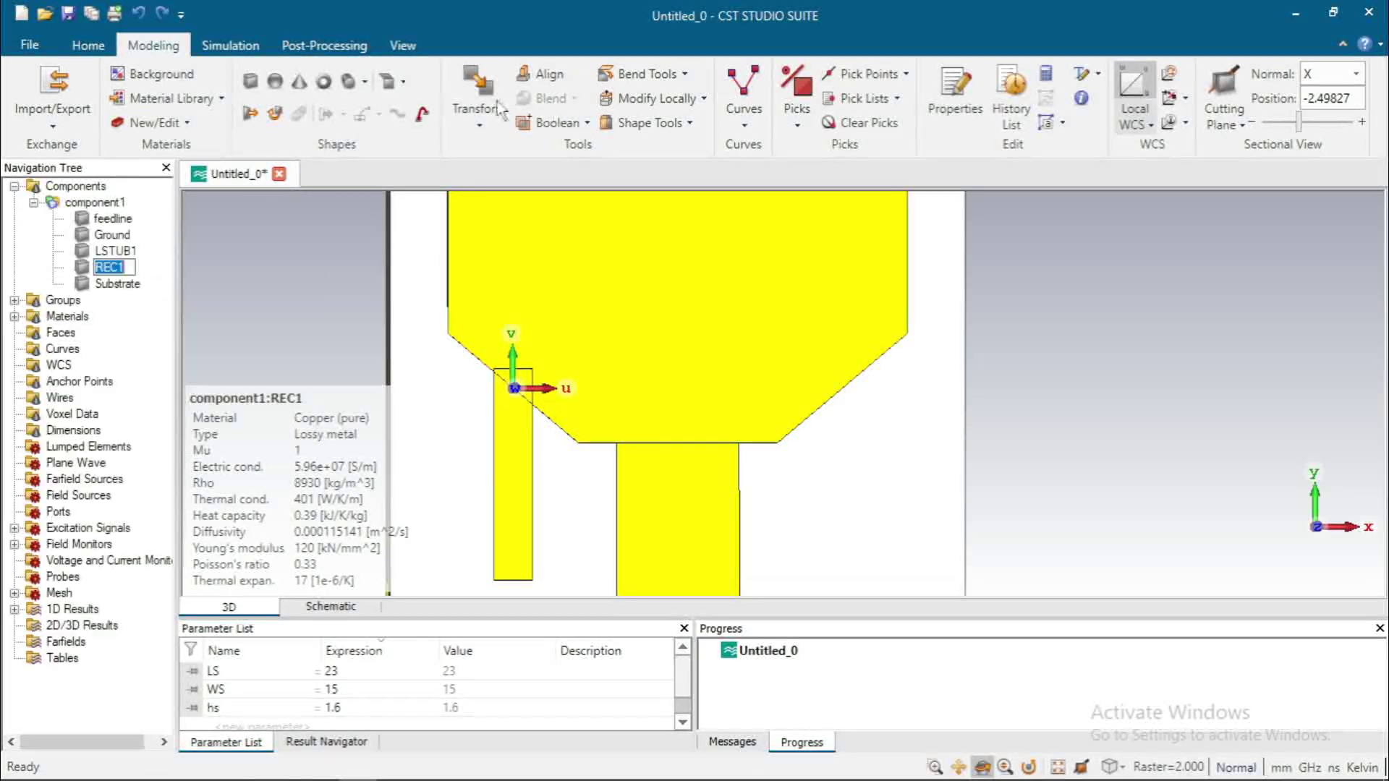
Merge LSTUB1 into the patch REC1 with a Boolean Add and switch off the local WCS.
{"action": "left_click", "coordinate": [587, 124]}
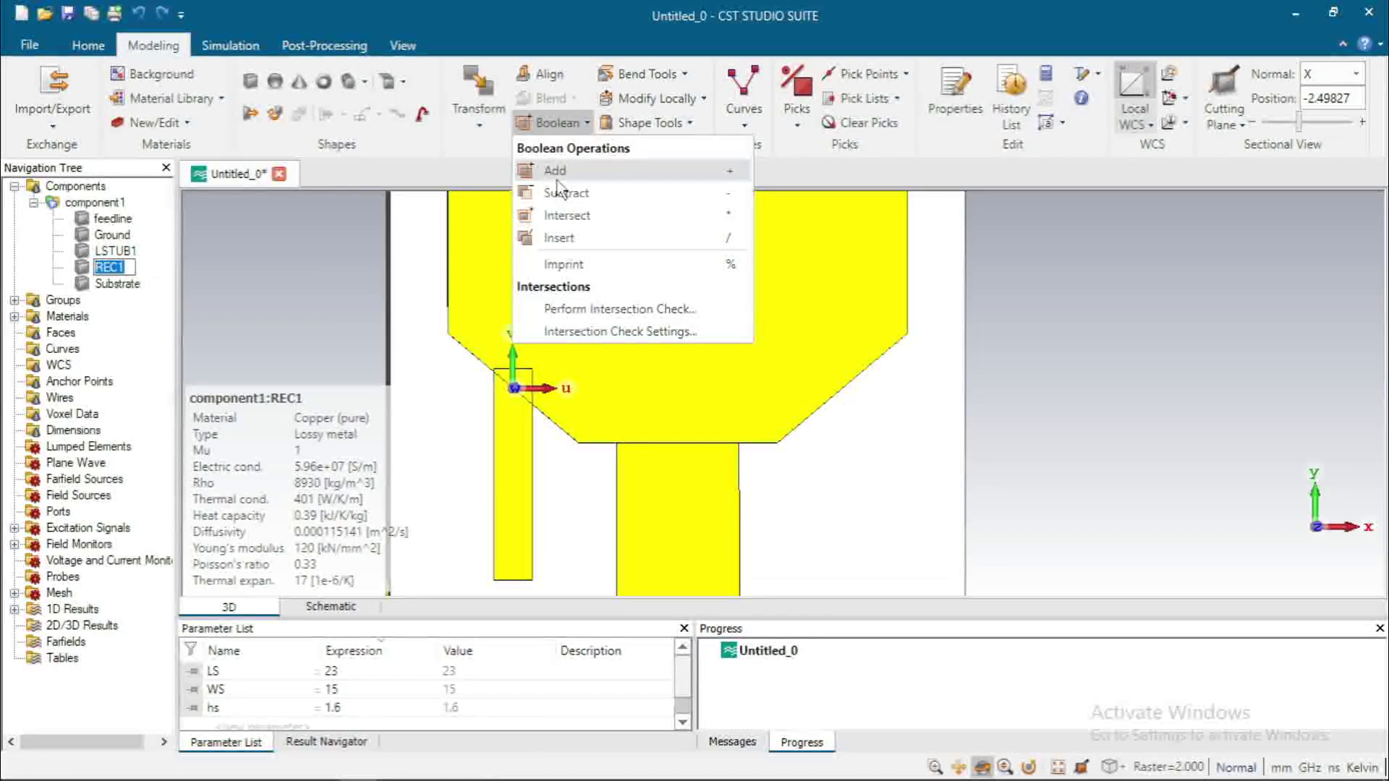
{"action": "left_click", "coordinate": [553, 171]}
{"action": "left_click", "coordinate": [109, 251]}
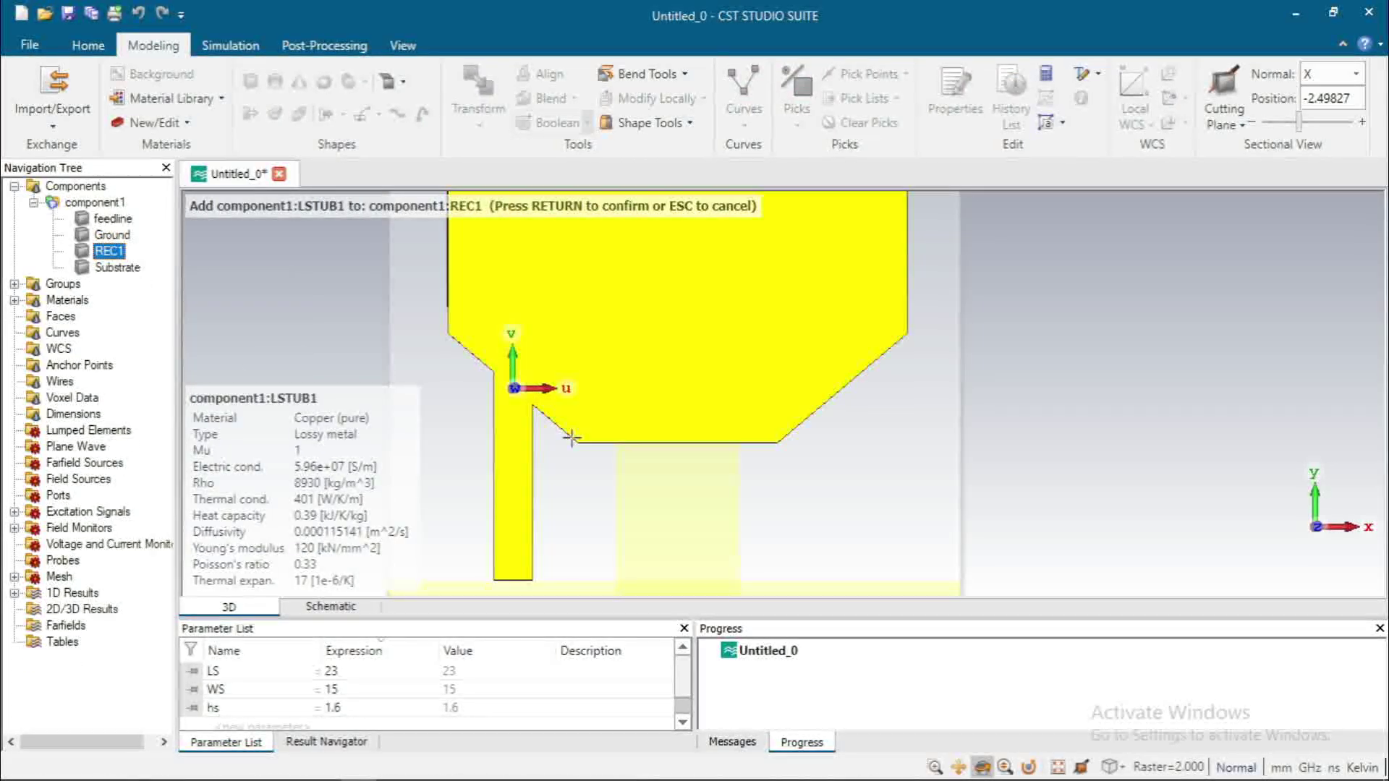
{"action": "key", "text": "Return"}
{"action": "left_click", "coordinate": [68, 205]}
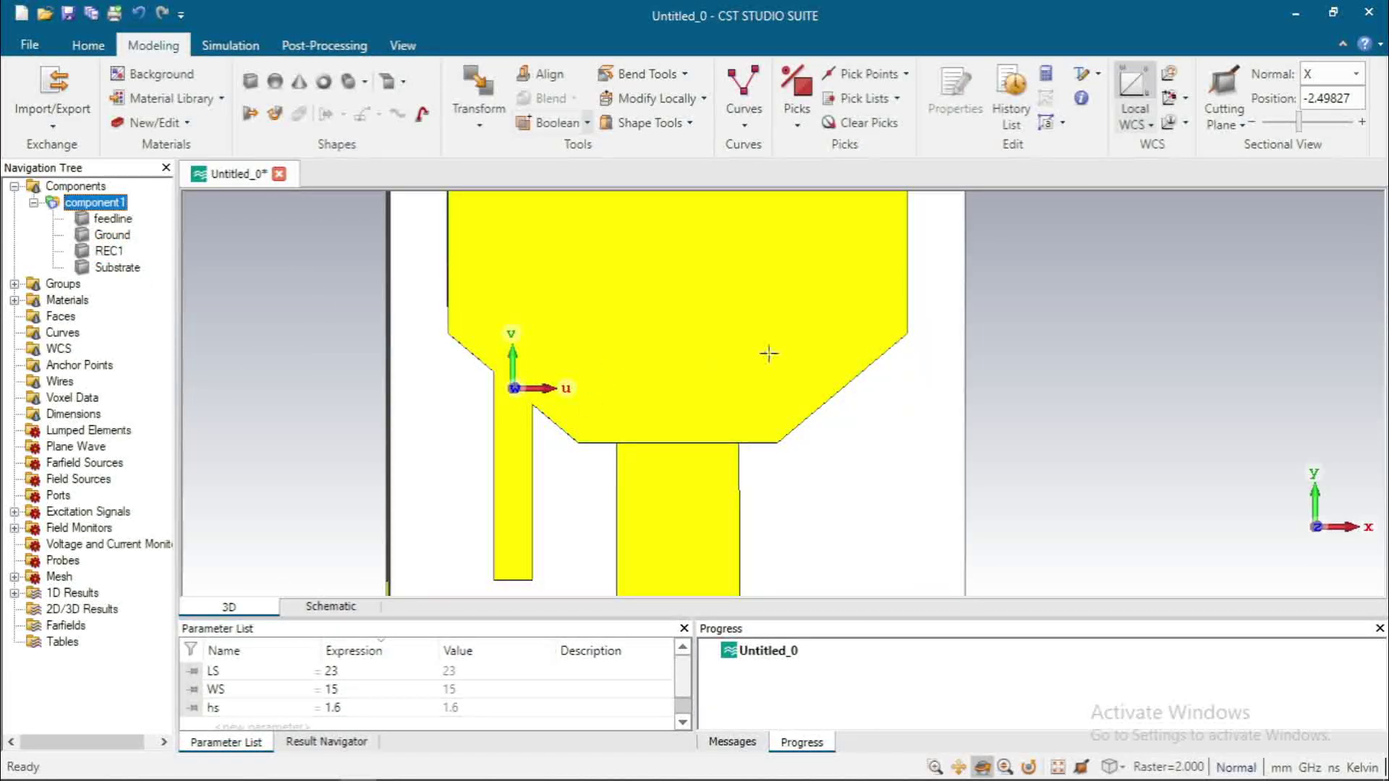
{"action": "key", "text": "w"}
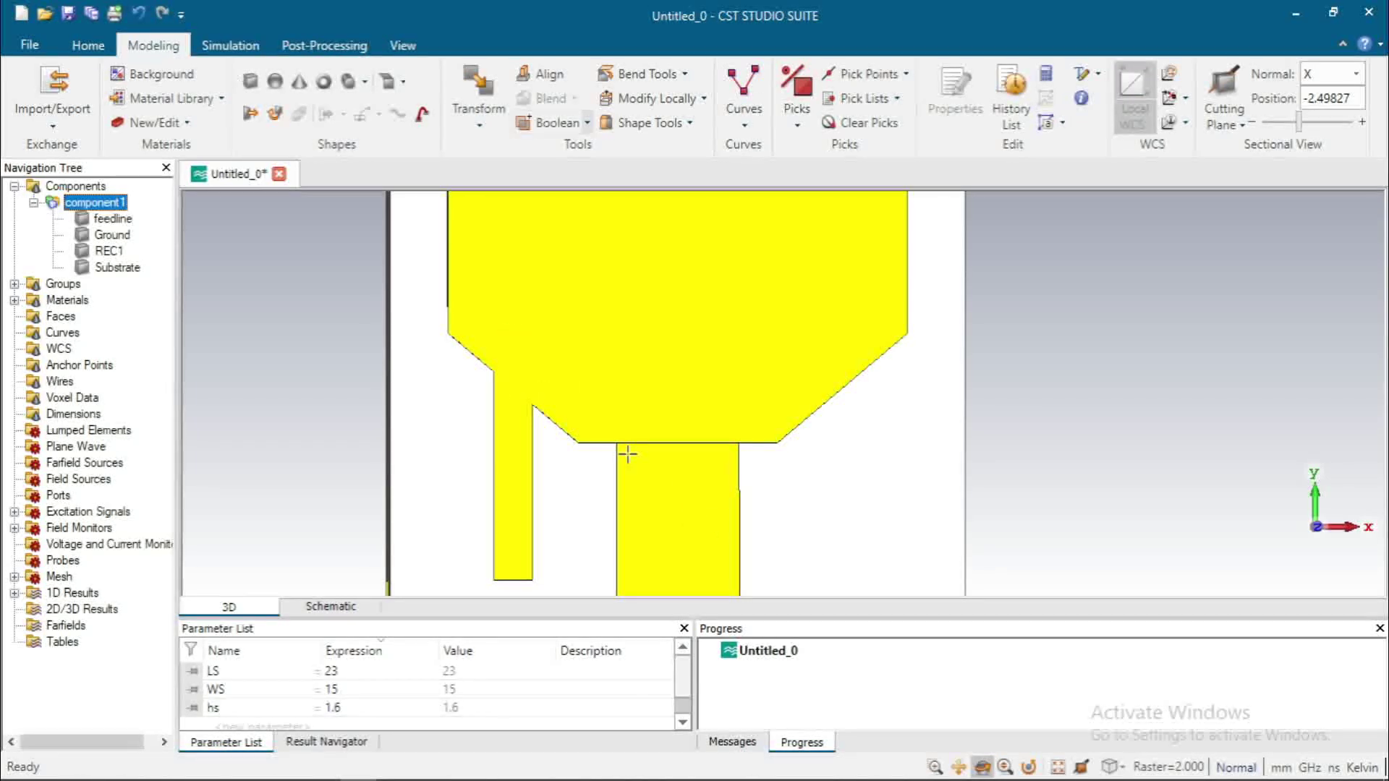
Merge the feedline into the patch REC1 with a Boolean Add.
{"action": "scroll", "coordinate": [627, 455], "scroll_direction": "up", "scroll_amount": 2}
{"action": "scroll", "coordinate": [626, 456], "scroll_direction": "down", "scroll_amount": 4}
{"action": "scroll", "coordinate": [627, 456], "scroll_direction": "up", "scroll_amount": 1}
{"action": "scroll", "coordinate": [620, 458], "scroll_direction": "down", "scroll_amount": 3}
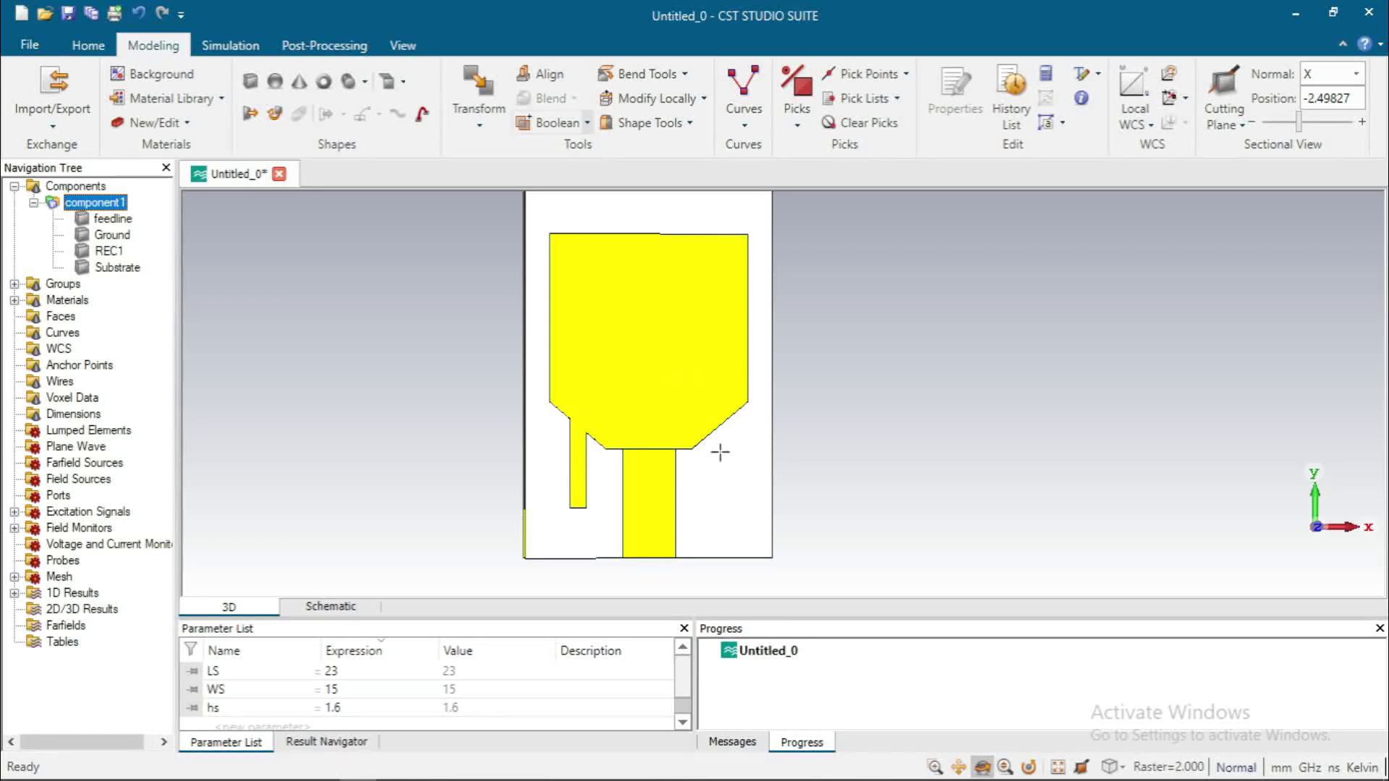
{"action": "scroll", "coordinate": [650, 466], "scroll_direction": "up", "scroll_amount": 4}
{"action": "scroll", "coordinate": [655, 468], "scroll_direction": "up", "scroll_amount": 1}
{"action": "scroll", "coordinate": [660, 471], "scroll_direction": "down", "scroll_amount": 6}
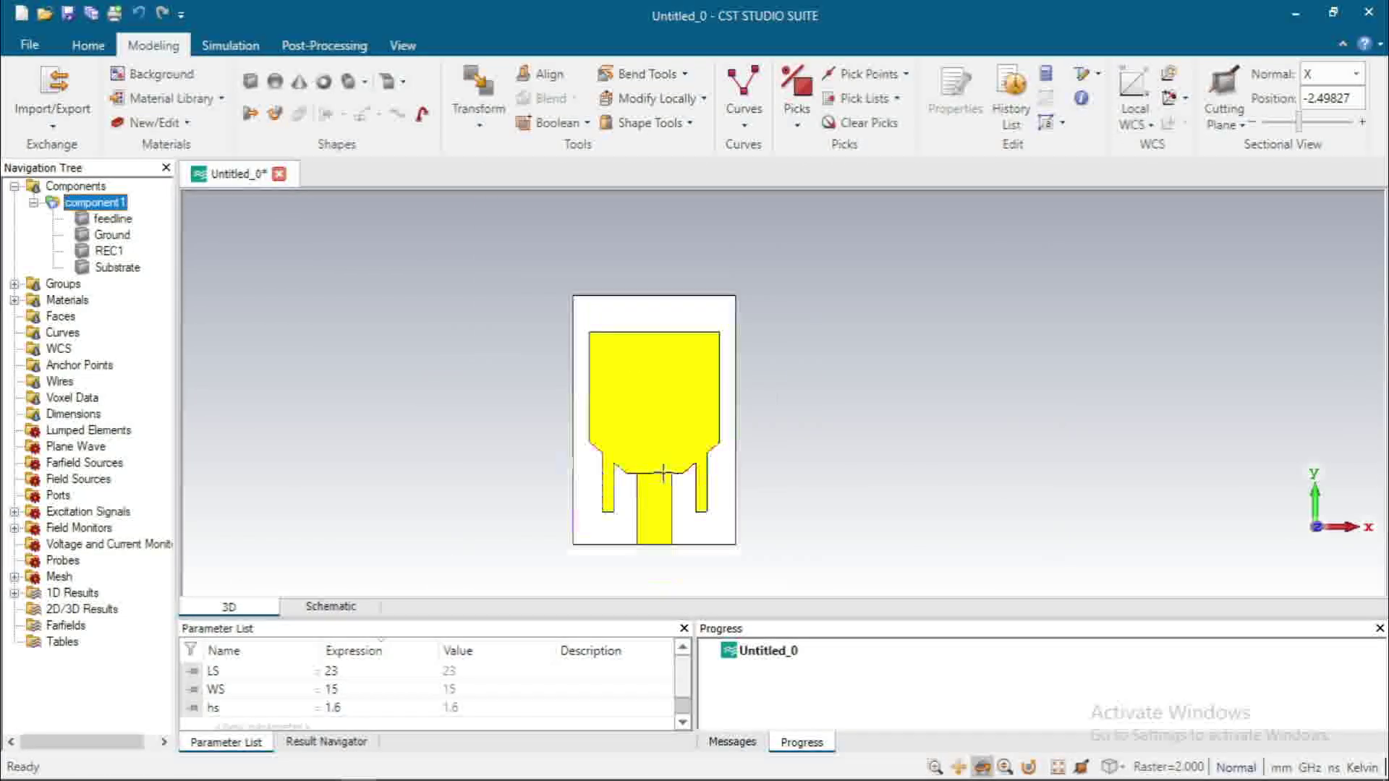
{"action": "left_click", "coordinate": [109, 251]}
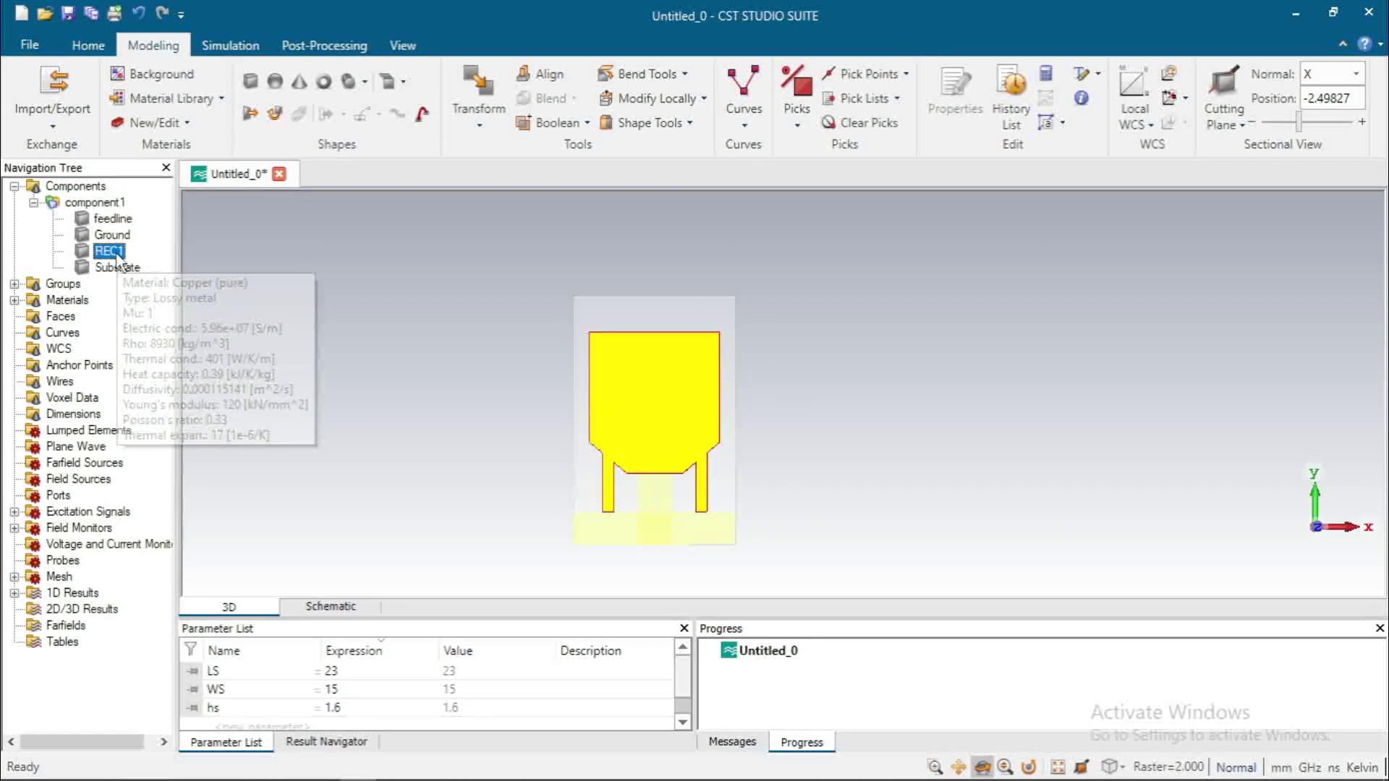
{"action": "left_click", "coordinate": [583, 126]}
{"action": "left_click", "coordinate": [557, 171]}
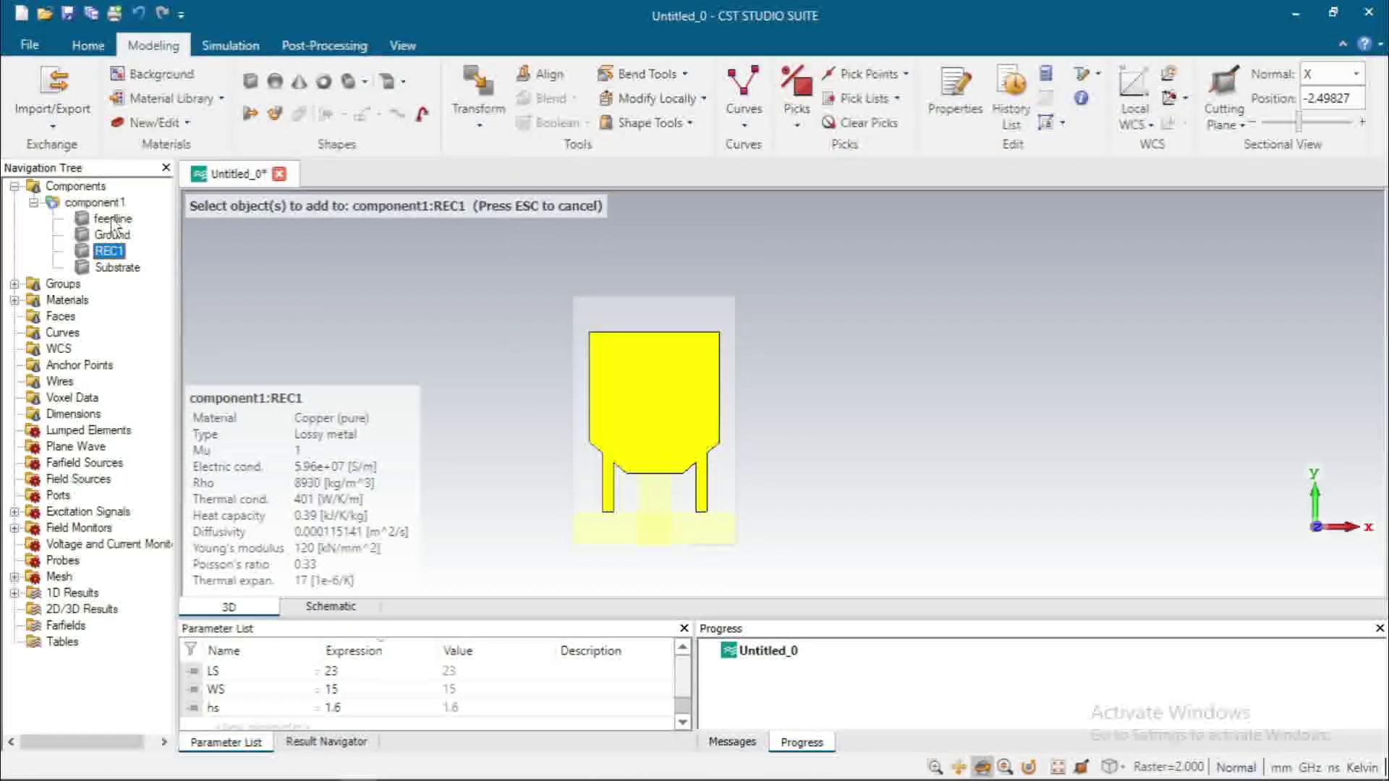
{"action": "left_click", "coordinate": [113, 219]}
{"action": "key", "text": "Return"}
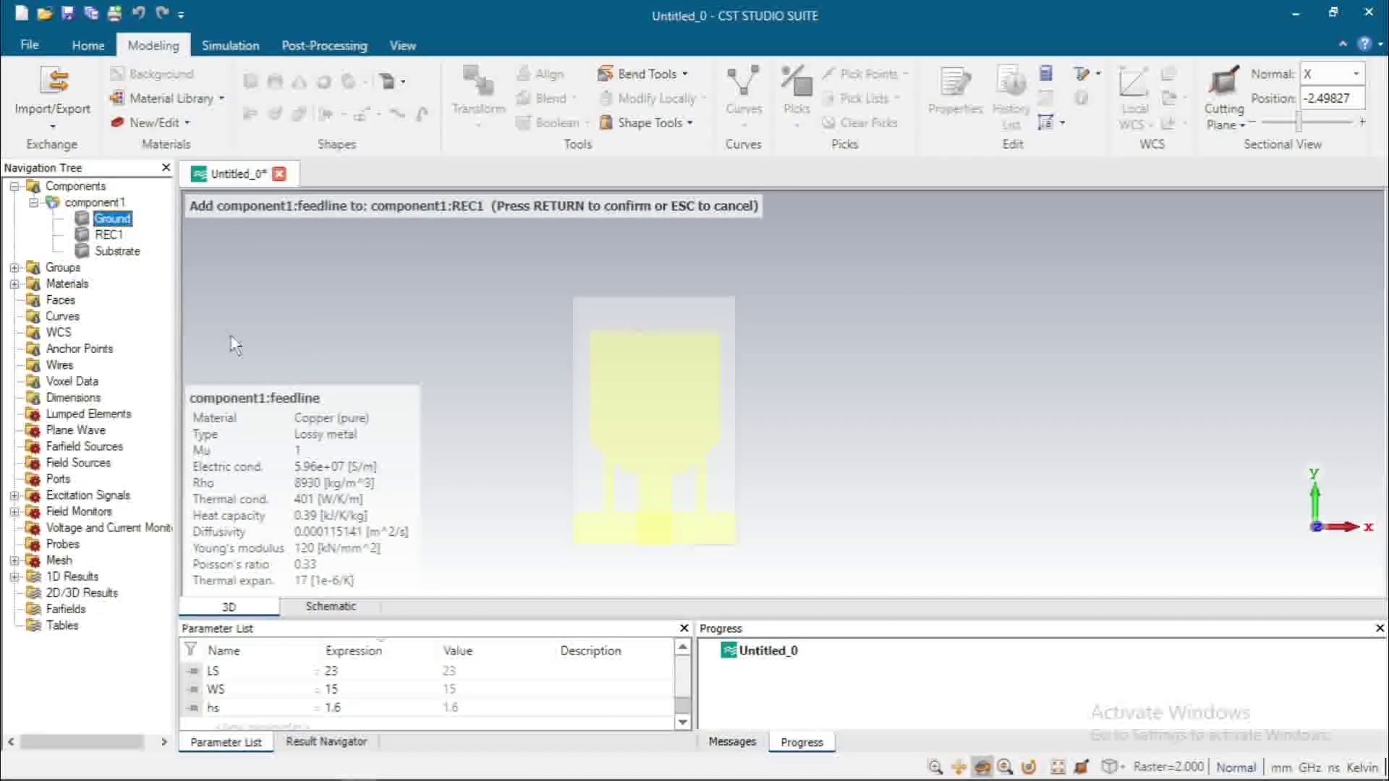
Pick the thin end face of the feedline at the substrate's lower edge.
{"action": "right_click_drag", "start_coordinate": [738, 422], "coordinate": [655, 506]}
{"action": "left_click", "coordinate": [632, 518]}
{"action": "scroll", "coordinate": [631, 518], "scroll_direction": "up", "scroll_amount": 8}
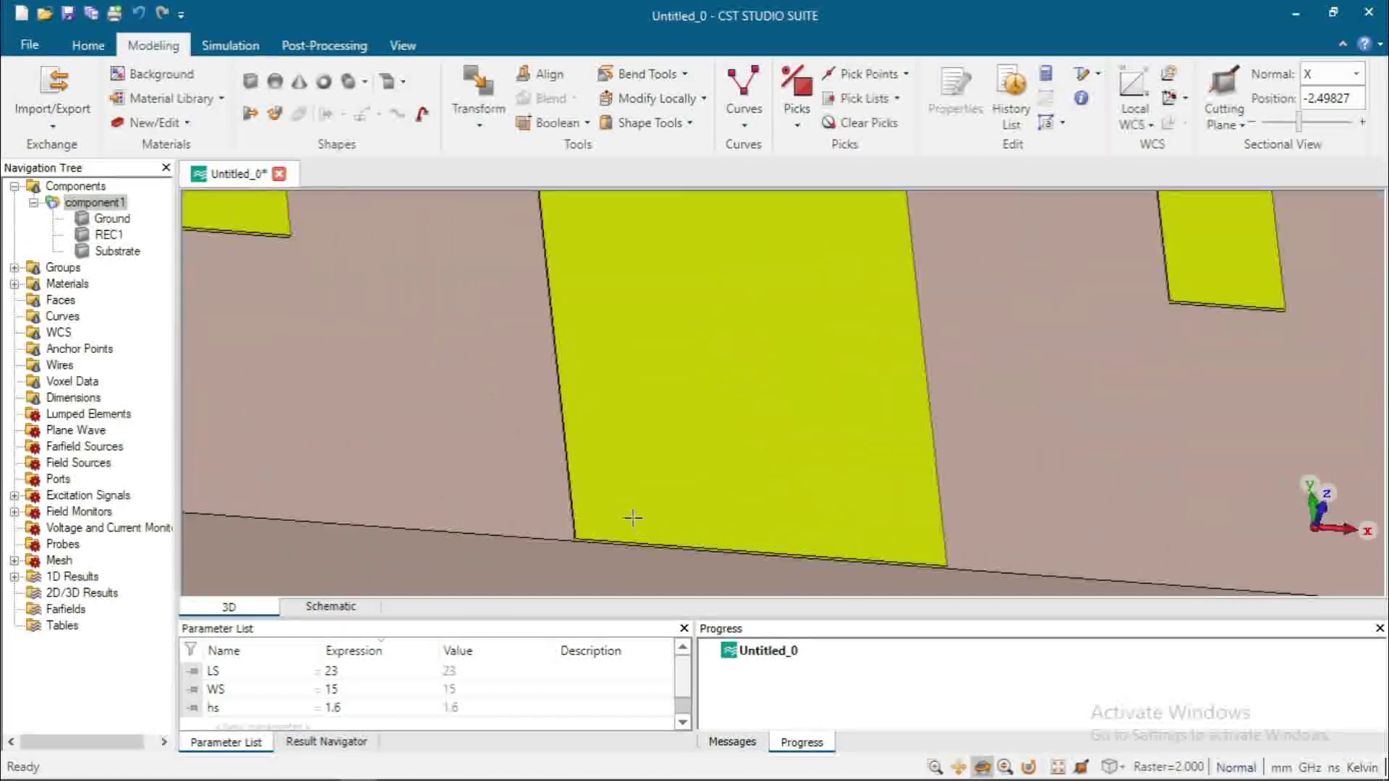
{"action": "middle_click_drag", "start_coordinate": [639, 462], "coordinate": [630, 374]}
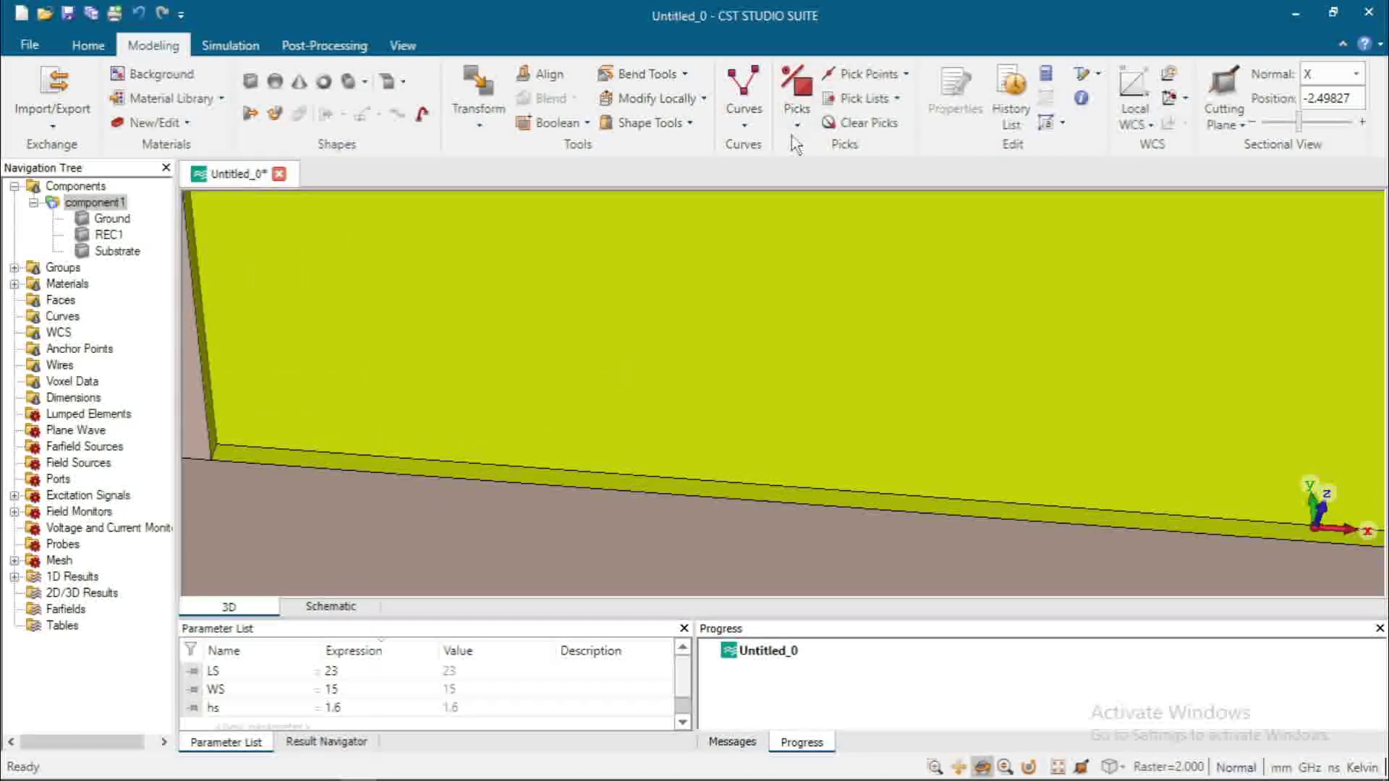
{"action": "left_click", "coordinate": [796, 109]}
{"action": "left_click", "coordinate": [809, 192]}
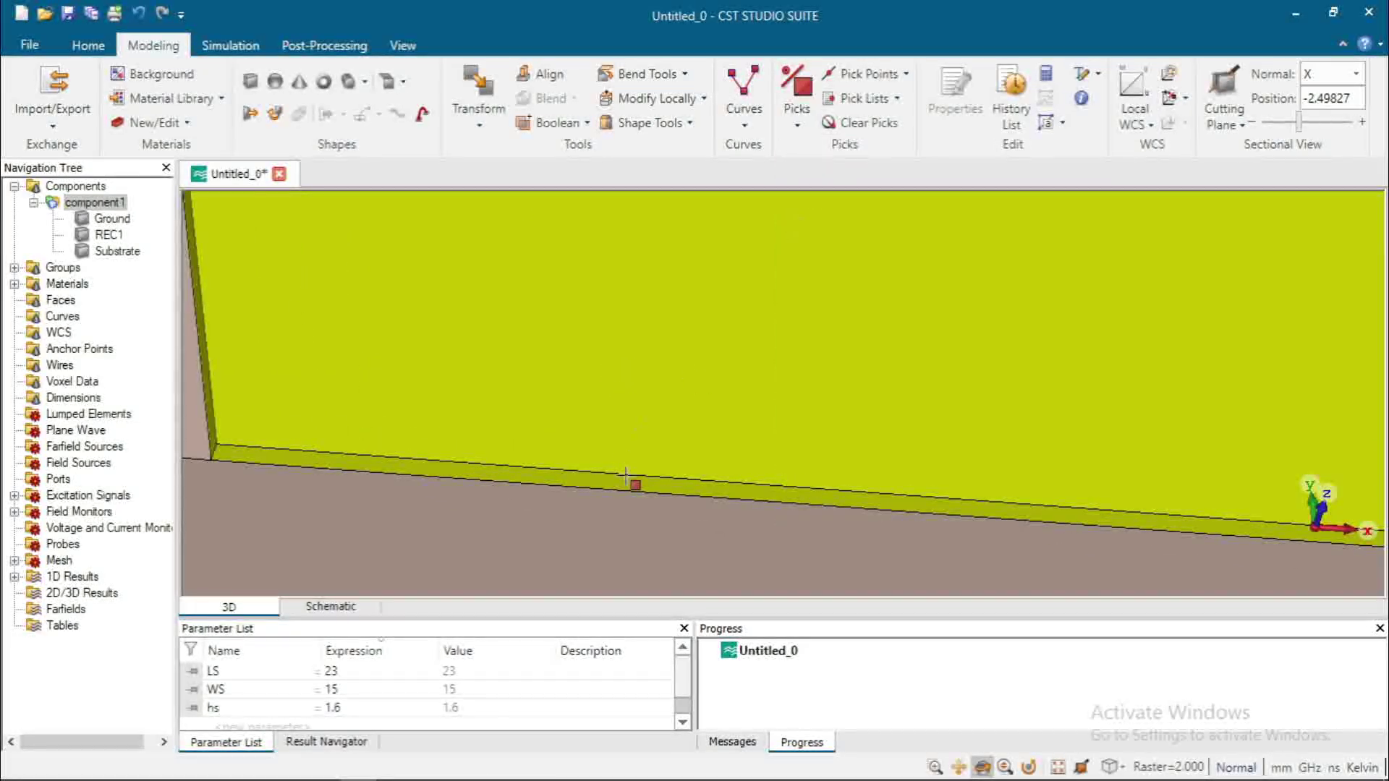
{"action": "left_click", "coordinate": [577, 487]}
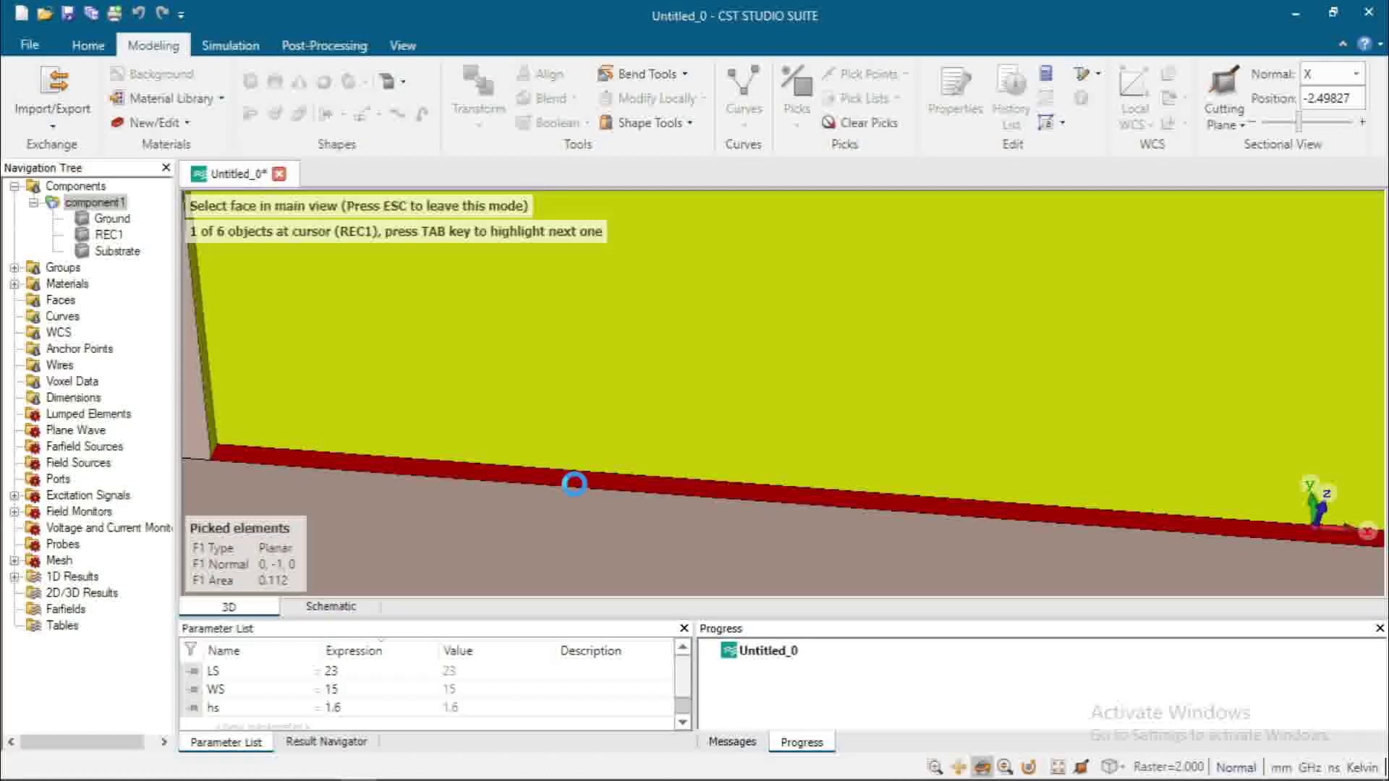
Calculate the microstrip port extension coefficient with the solver ports macro and construct the waveguide port from the picked face.
{"action": "left_click", "coordinate": [88, 45]}
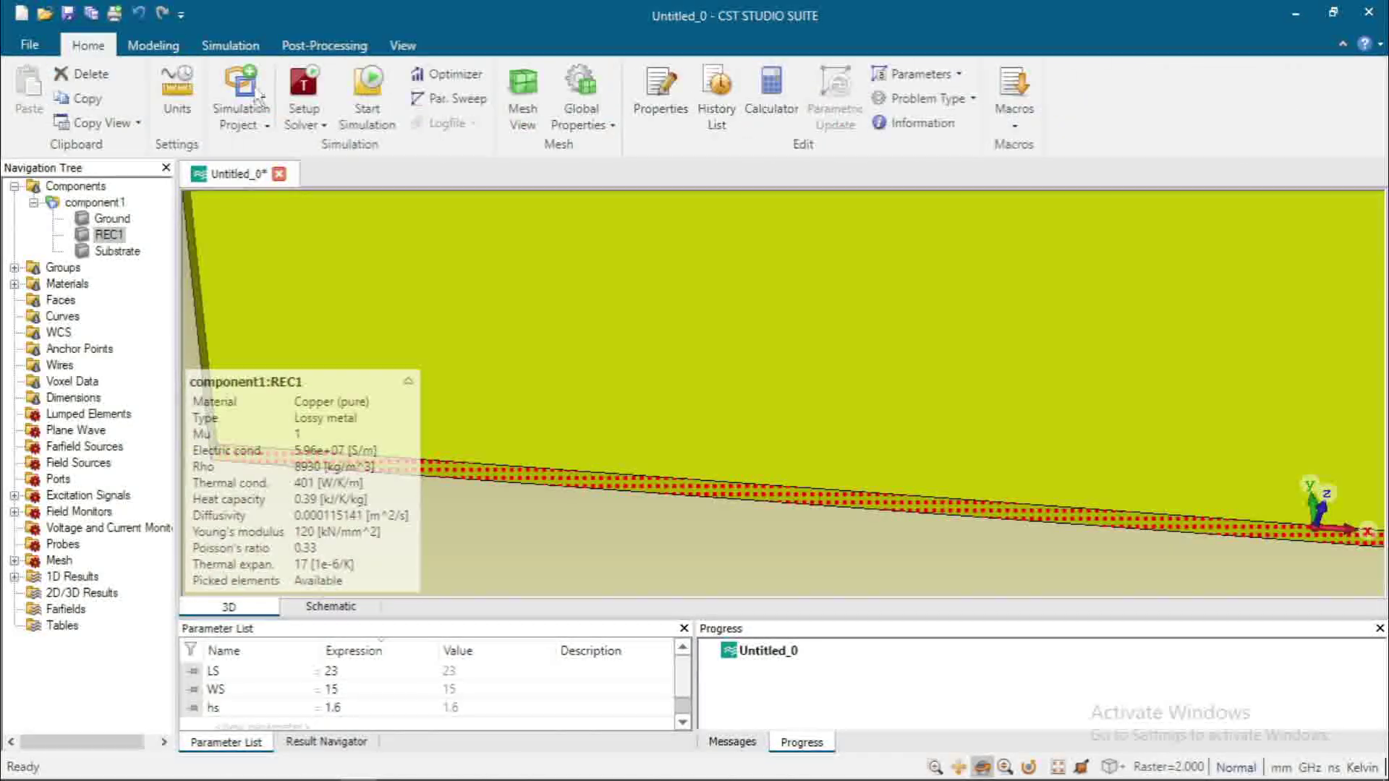
{"action": "left_click", "coordinate": [1011, 127]}
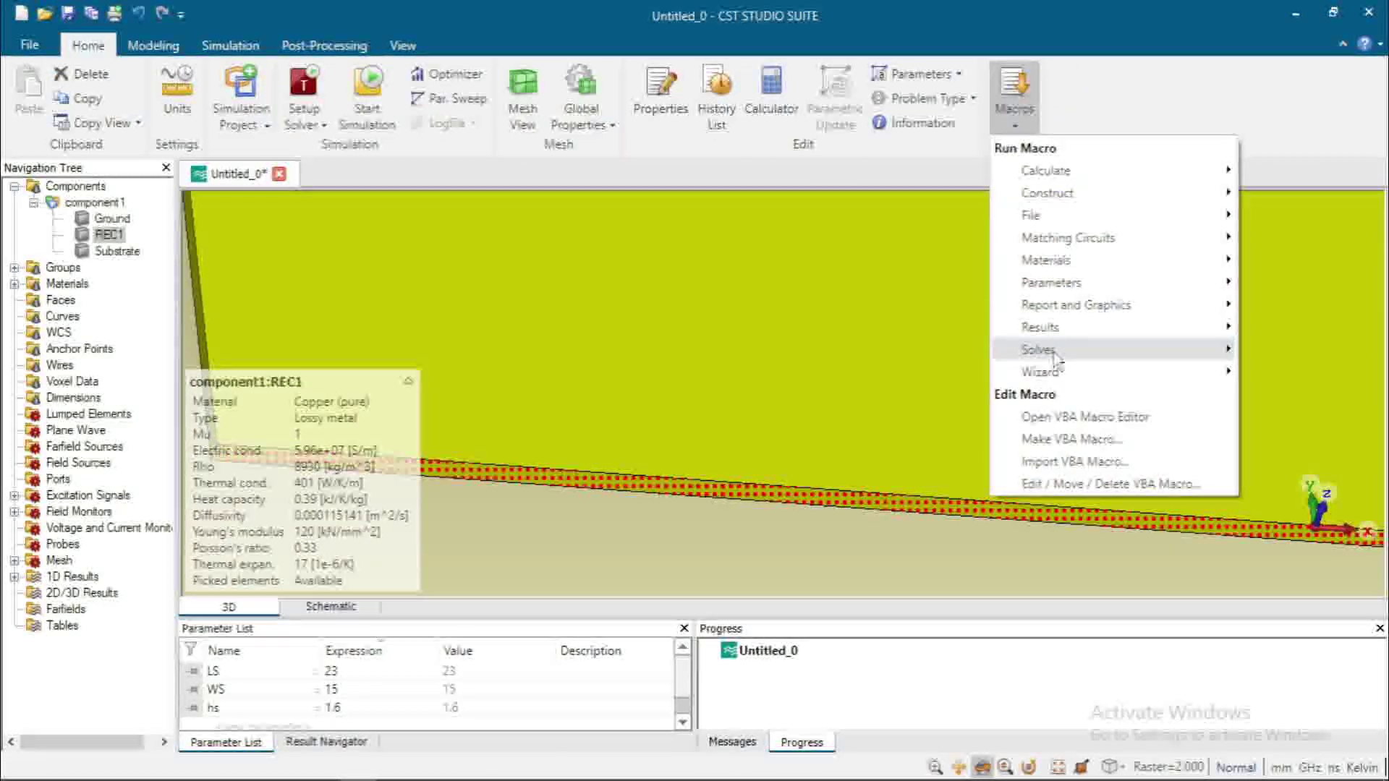
{"action": "mouse_move", "coordinate": [1035, 349]}
{"action": "mouse_move", "coordinate": [841, 511]}
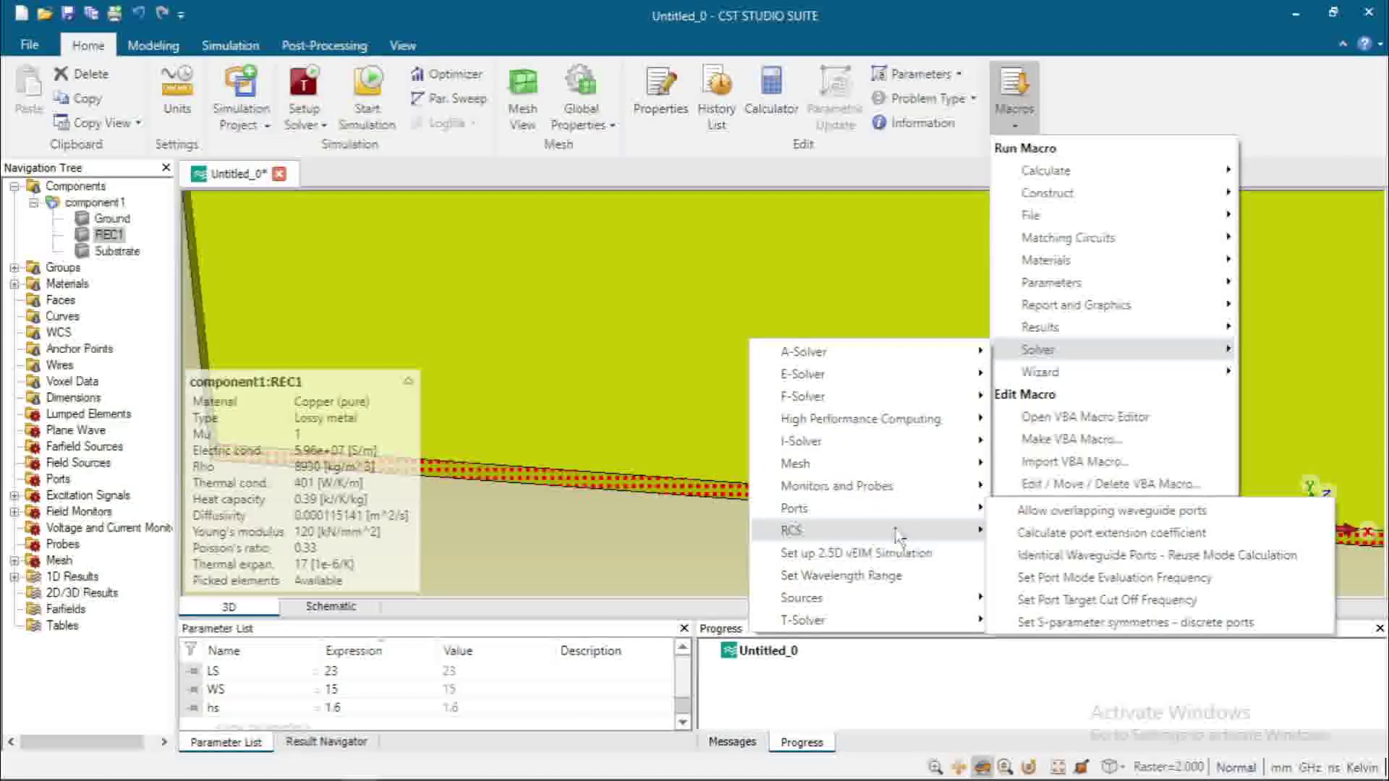
{"action": "left_click", "coordinate": [1029, 534]}
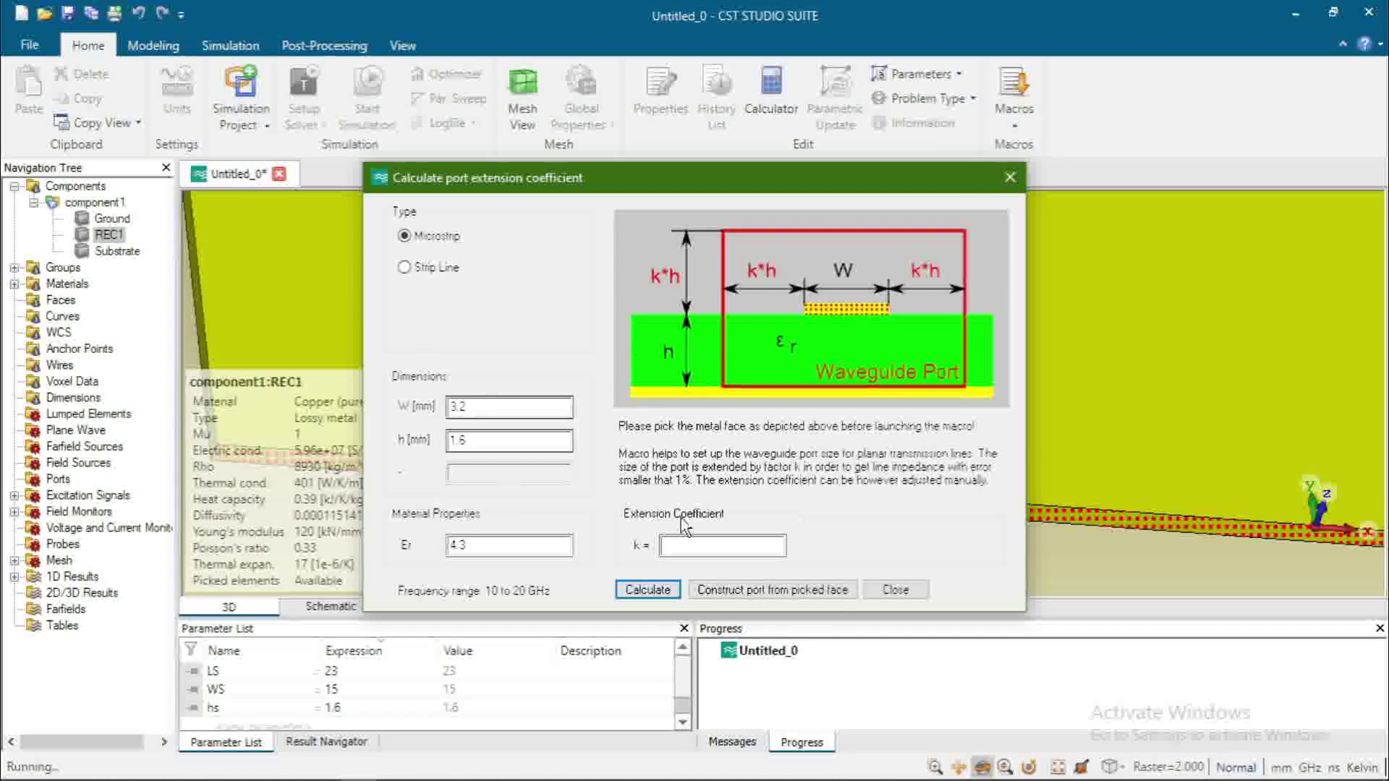
{"action": "left_click", "coordinate": [636, 596]}
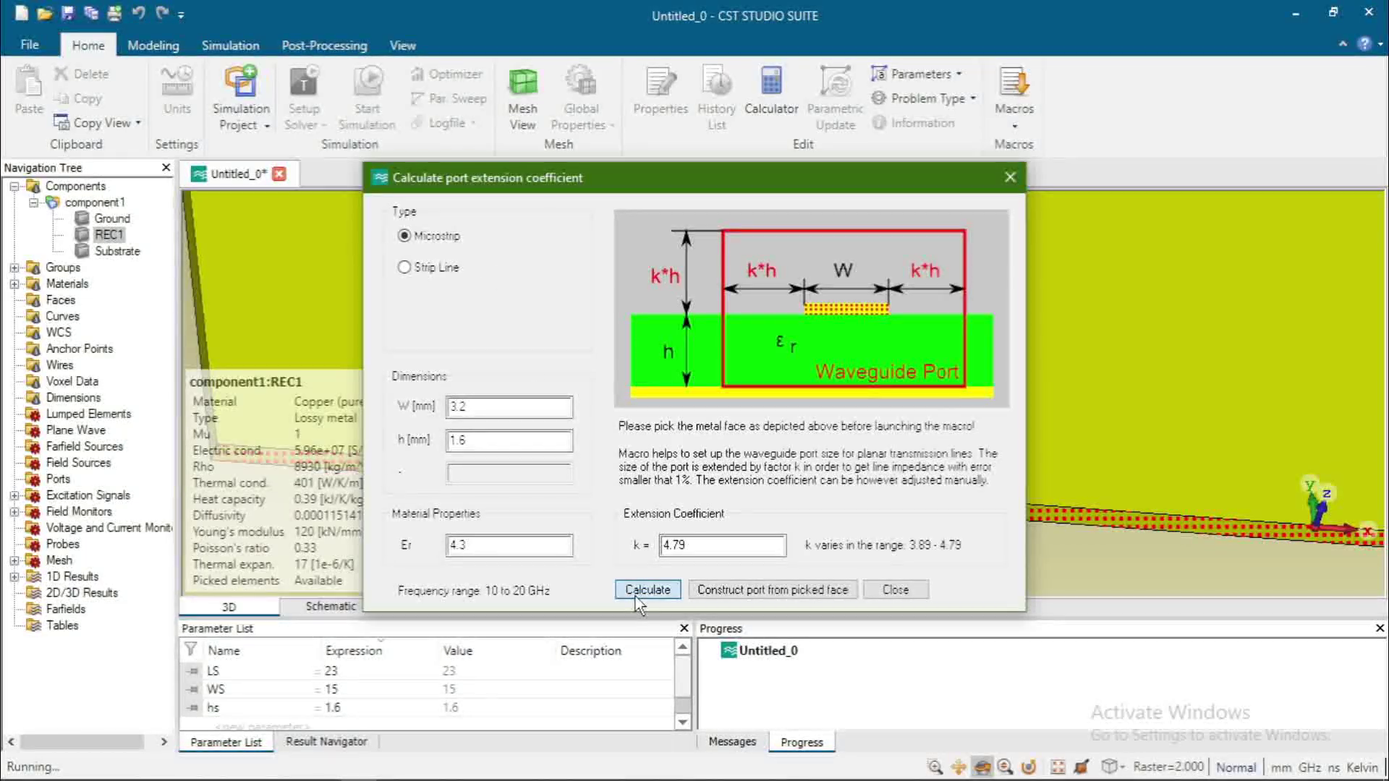
{"action": "left_click", "coordinate": [753, 587]}
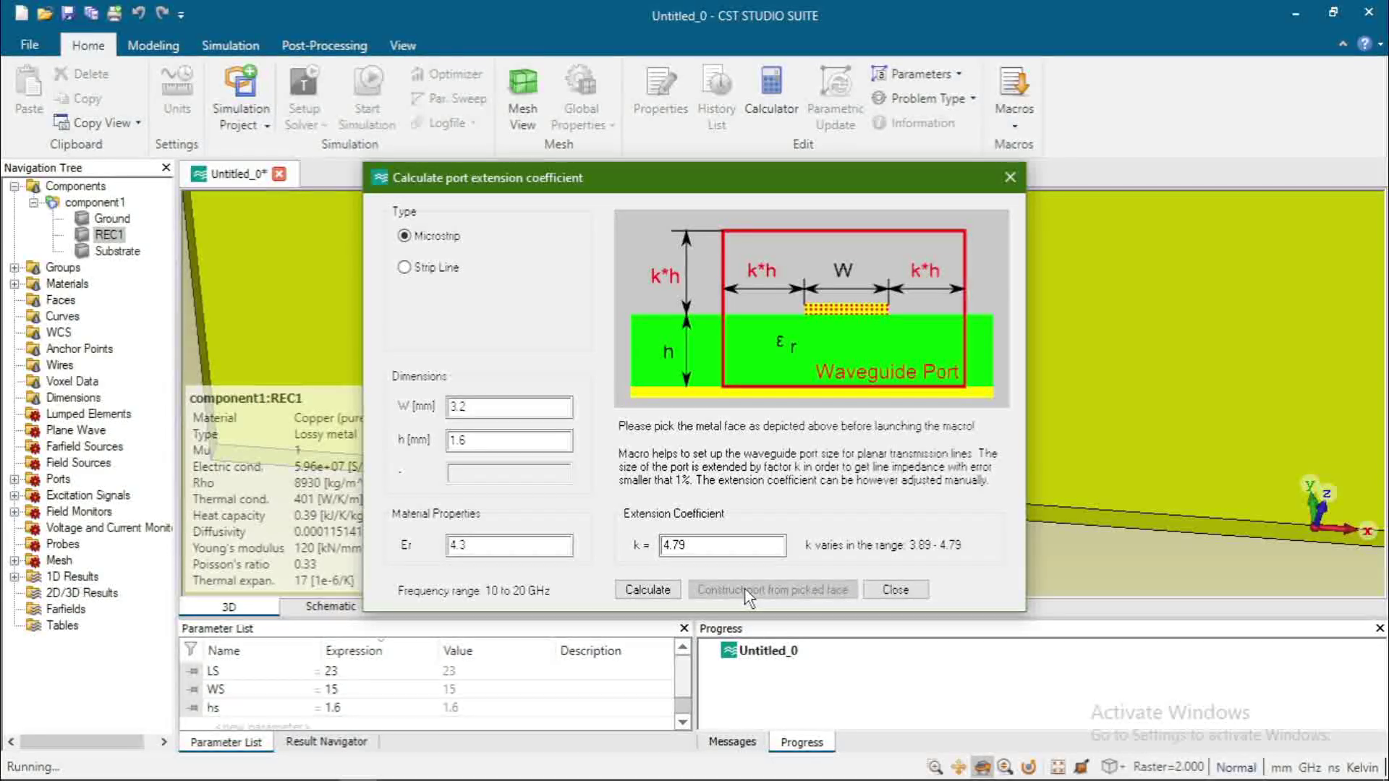
{"action": "left_click", "coordinate": [896, 591]}
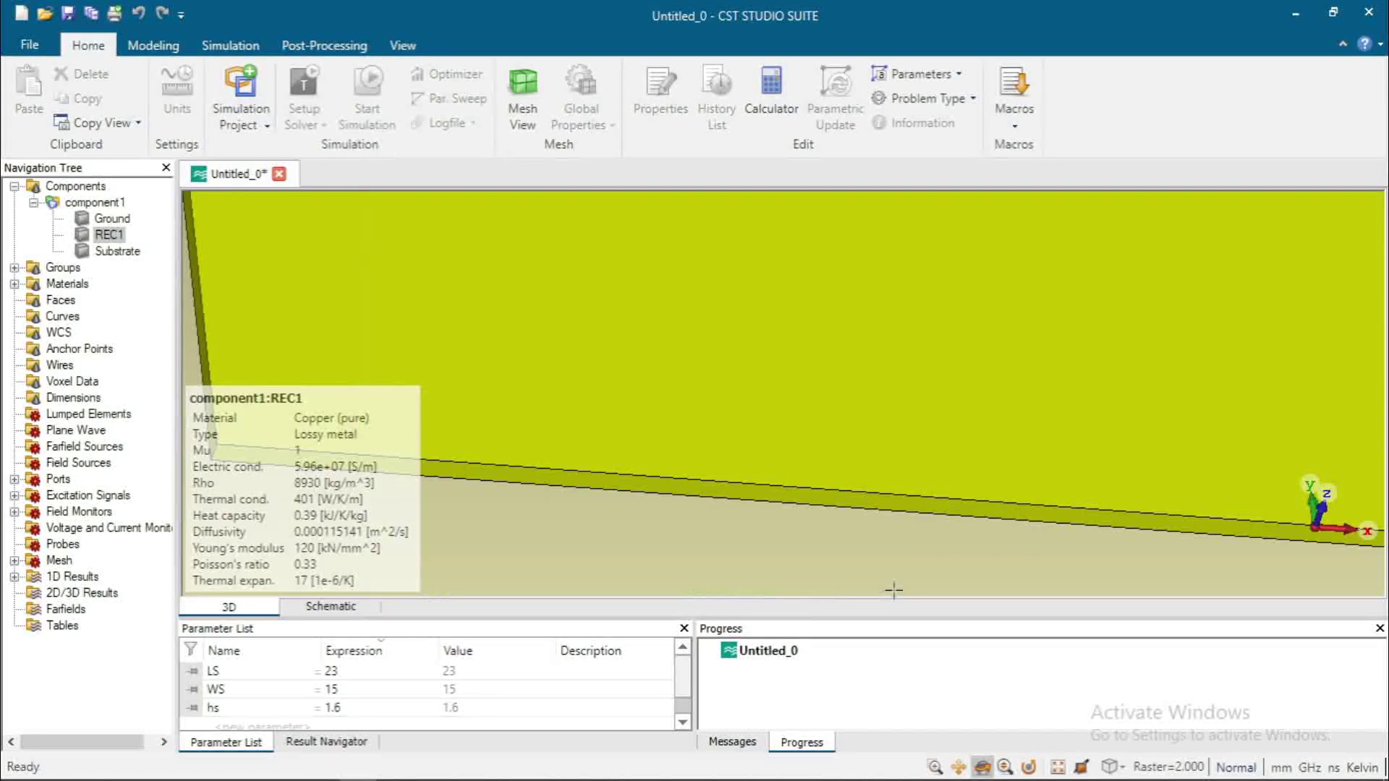
Display port1 to examine its placement at the feedline end, and return to the antenna component.
{"action": "left_click", "coordinate": [14, 479]}
{"action": "left_click", "coordinate": [87, 495]}
{"action": "left_click", "coordinate": [989, 394]}
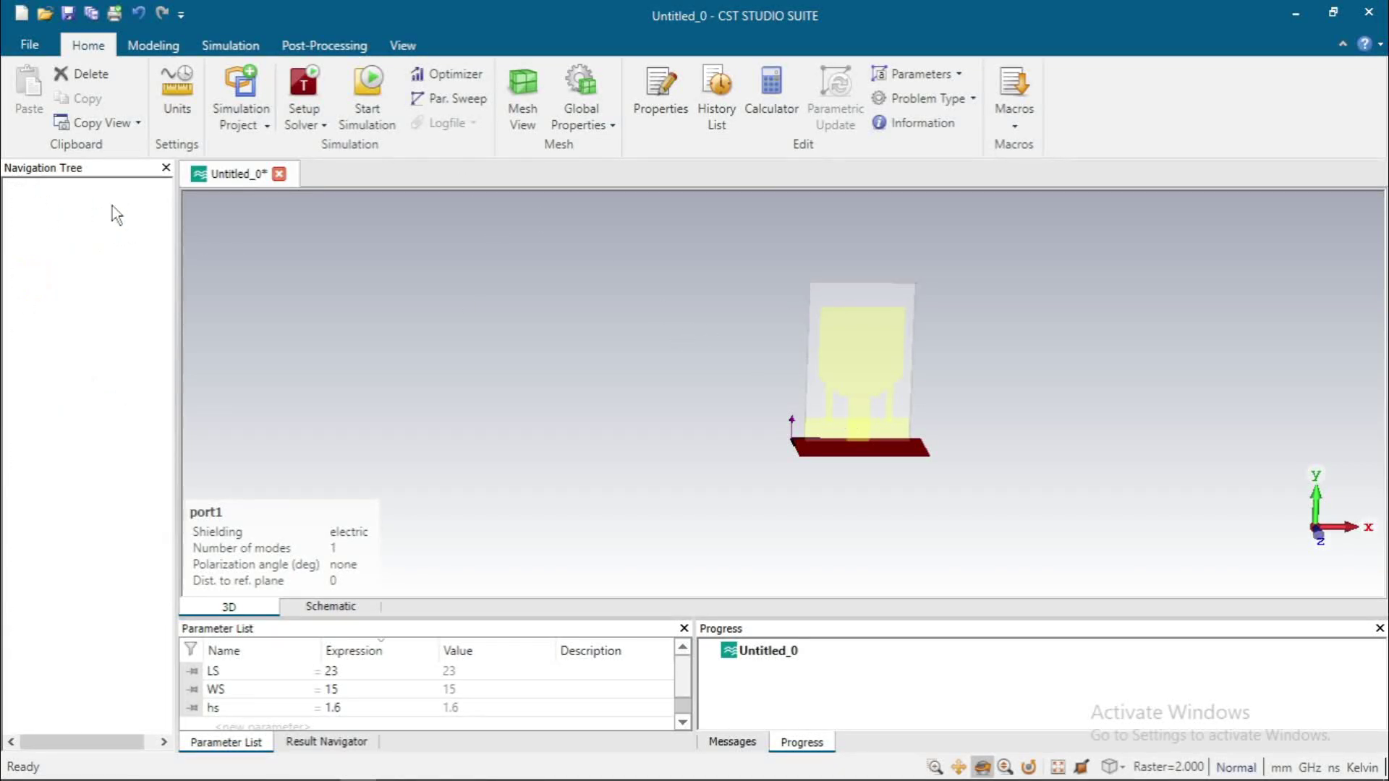
{"action": "left_click", "coordinate": [113, 206]}
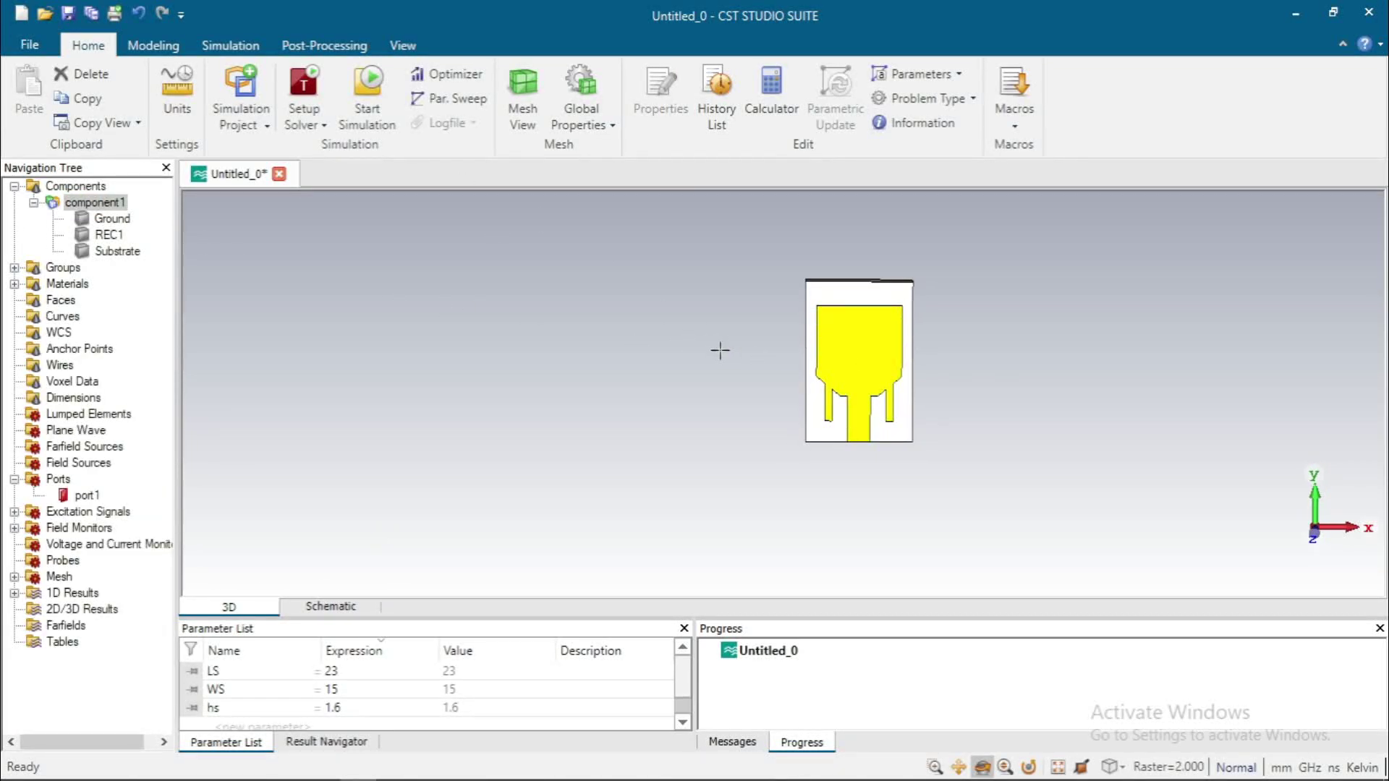
Open the solver setup and start the simulation of the antenna.
{"action": "scroll", "coordinate": [819, 366], "scroll_direction": "down", "scroll_amount": 1}
{"action": "scroll", "coordinate": [819, 366], "scroll_direction": "up", "scroll_amount": 6}
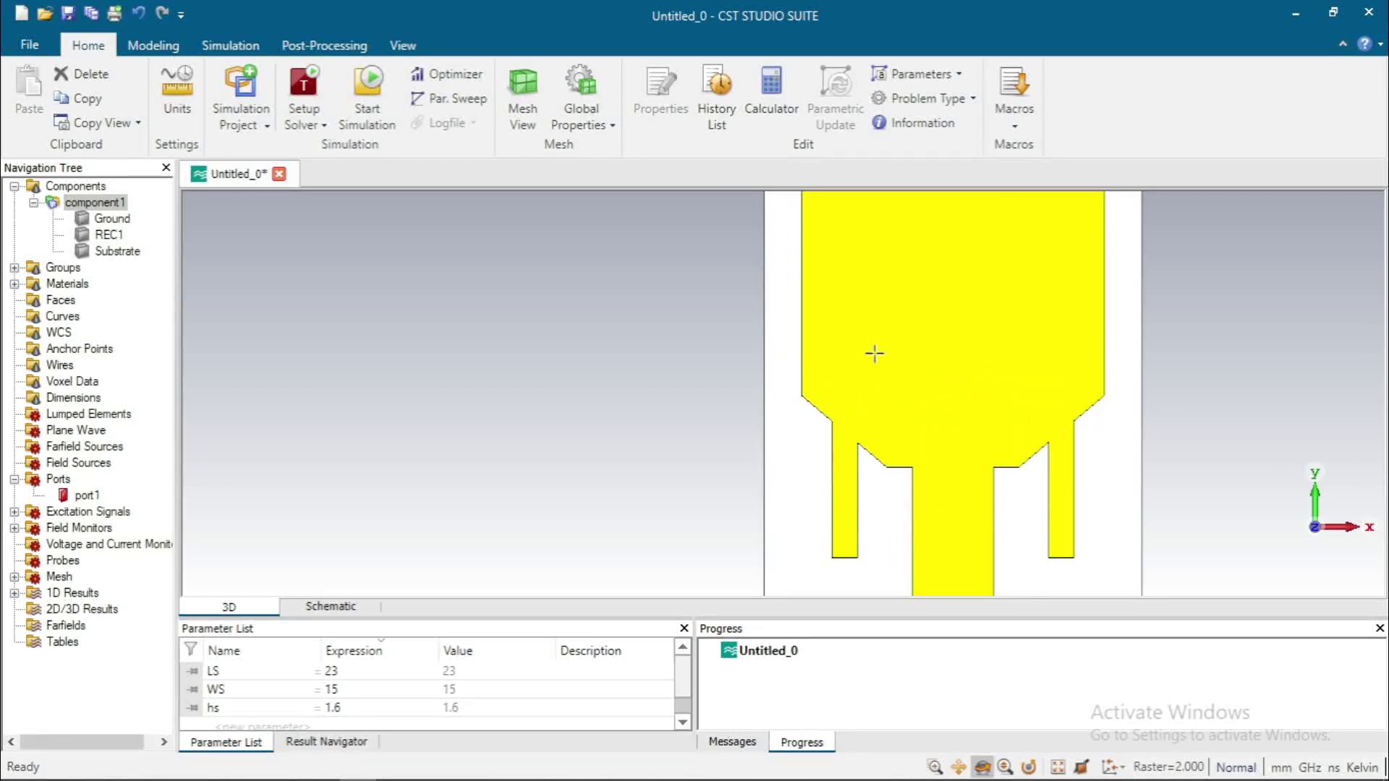
{"action": "scroll", "coordinate": [676, 360], "scroll_direction": "down", "scroll_amount": 3}
{"action": "left_click", "coordinate": [308, 98]}
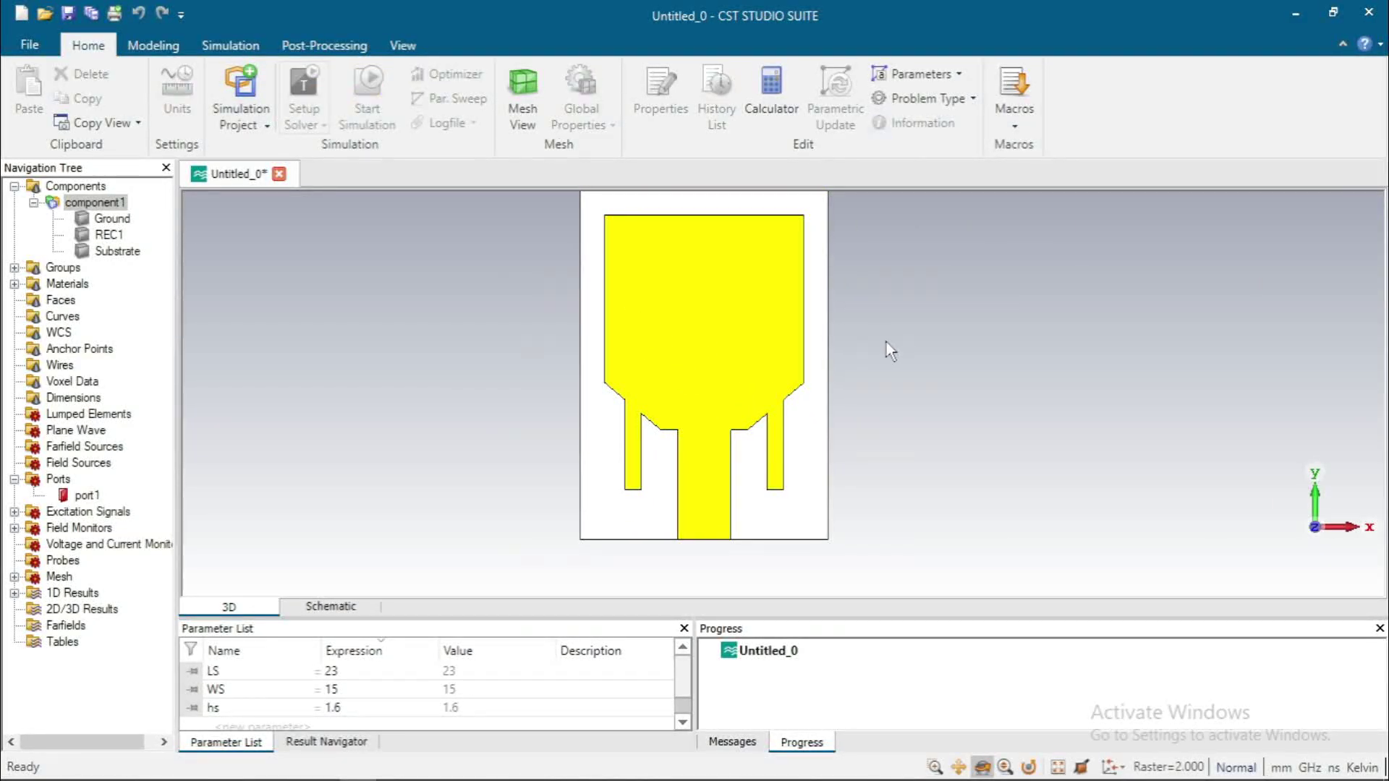
{"action": "left_click", "coordinate": [879, 223]}
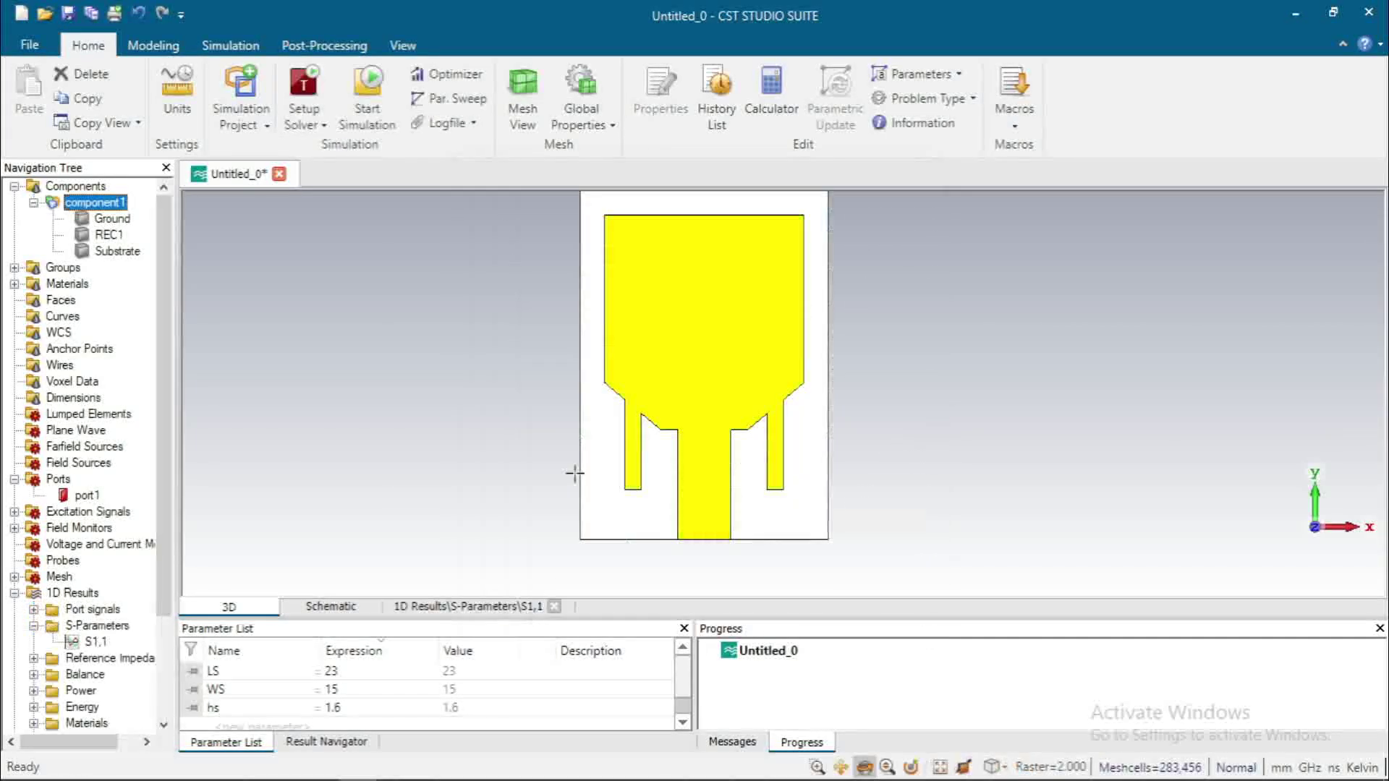
{"action": "right_click", "coordinate": [575, 474]}
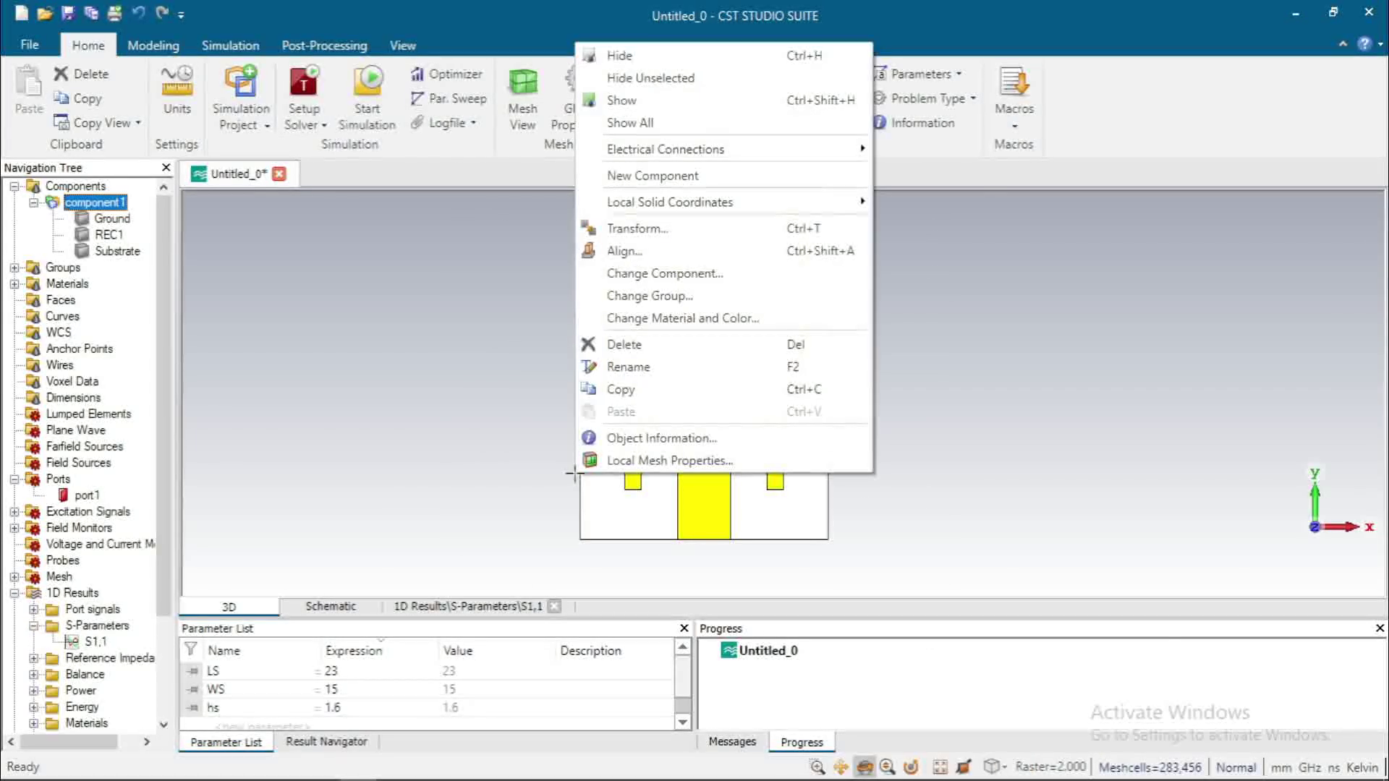
{"action": "left_click", "coordinate": [458, 526]}
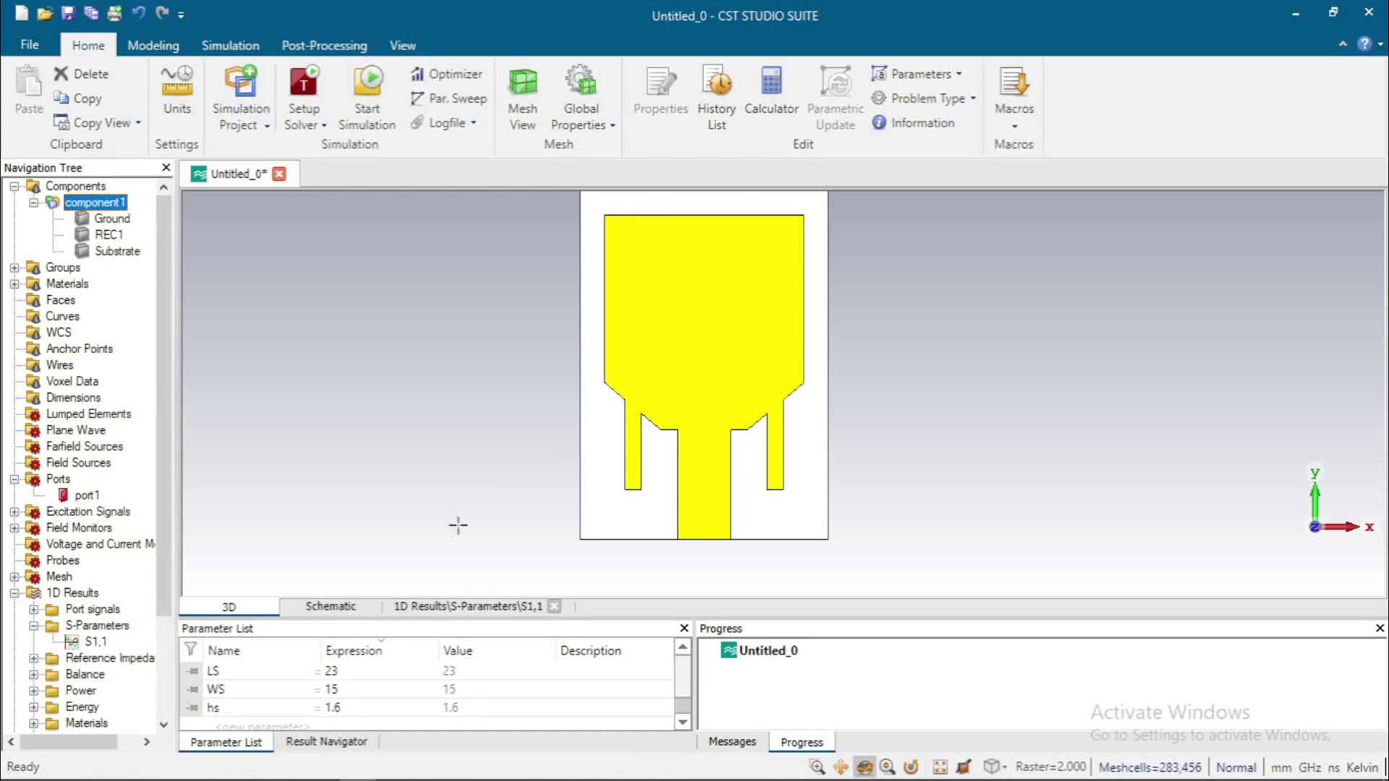
{"action": "left_click", "coordinate": [458, 526]}
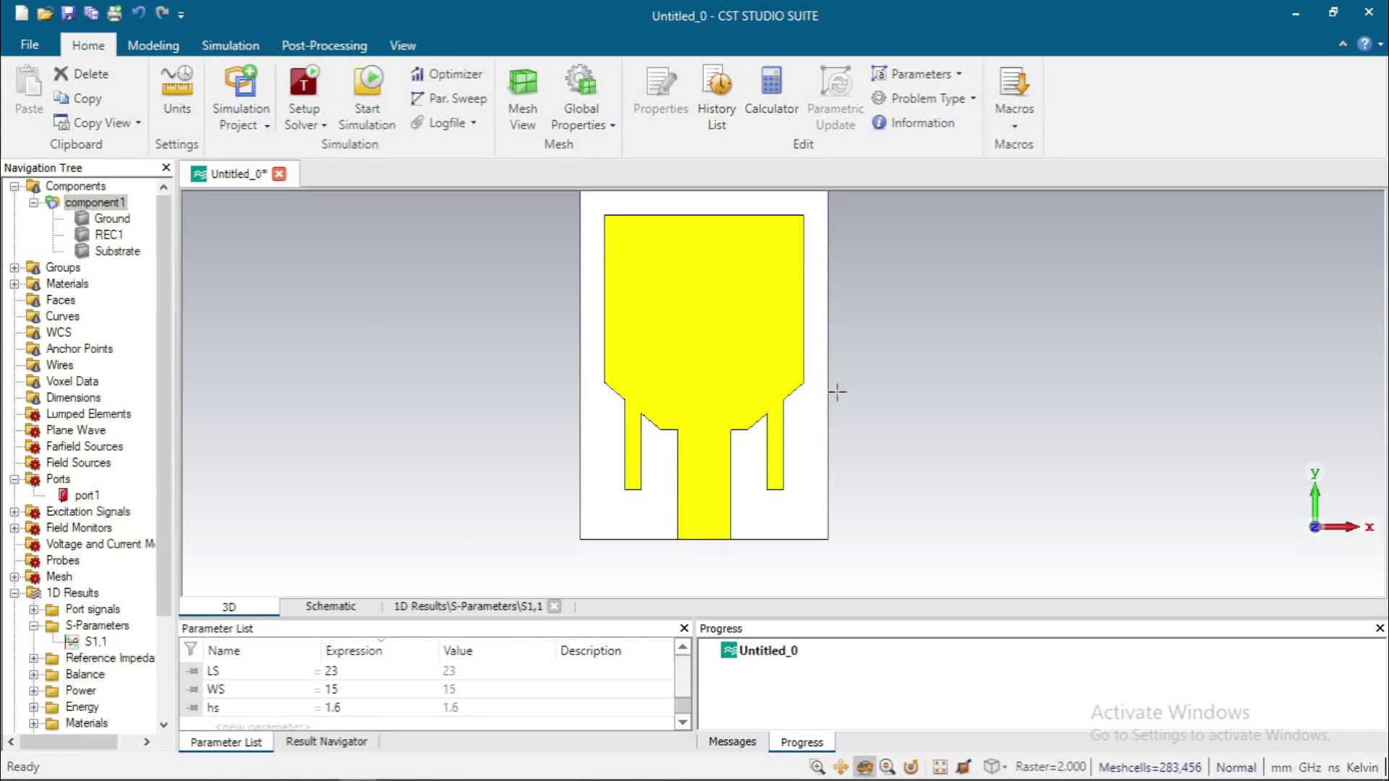